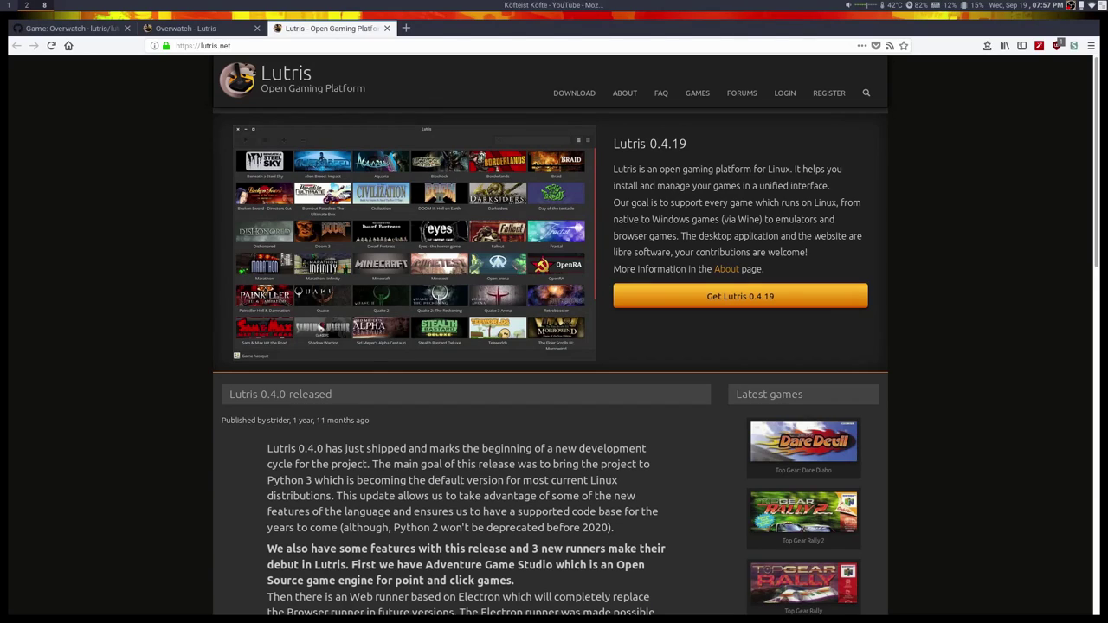
Bring the Firefox window showing lutris.net to the front over the Overwatch main menu.
{"action": "left_click", "coordinate": [661, 401]}
Skim the lutris.net homepage, then switch to the Lutris app on workspace 1.
{"action": "scroll", "coordinate": [239, 357], "scroll_direction": "down", "scroll_amount": 5}
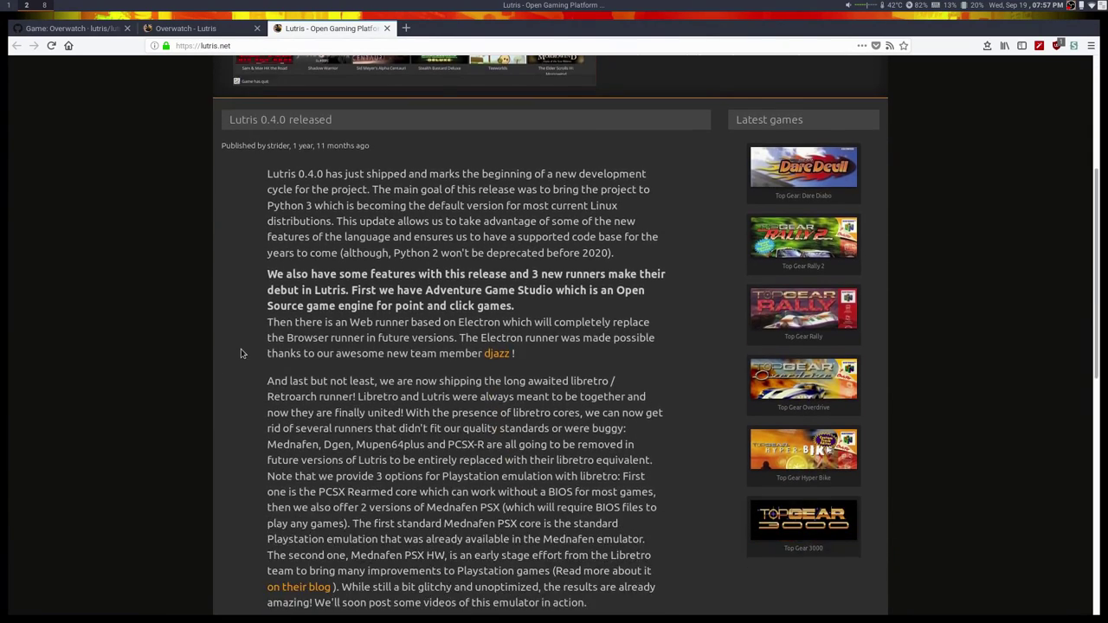
{"action": "scroll", "coordinate": [239, 363], "scroll_direction": "down", "scroll_amount": 6}
{"action": "scroll", "coordinate": [237, 386], "scroll_direction": "up", "scroll_amount": 11}
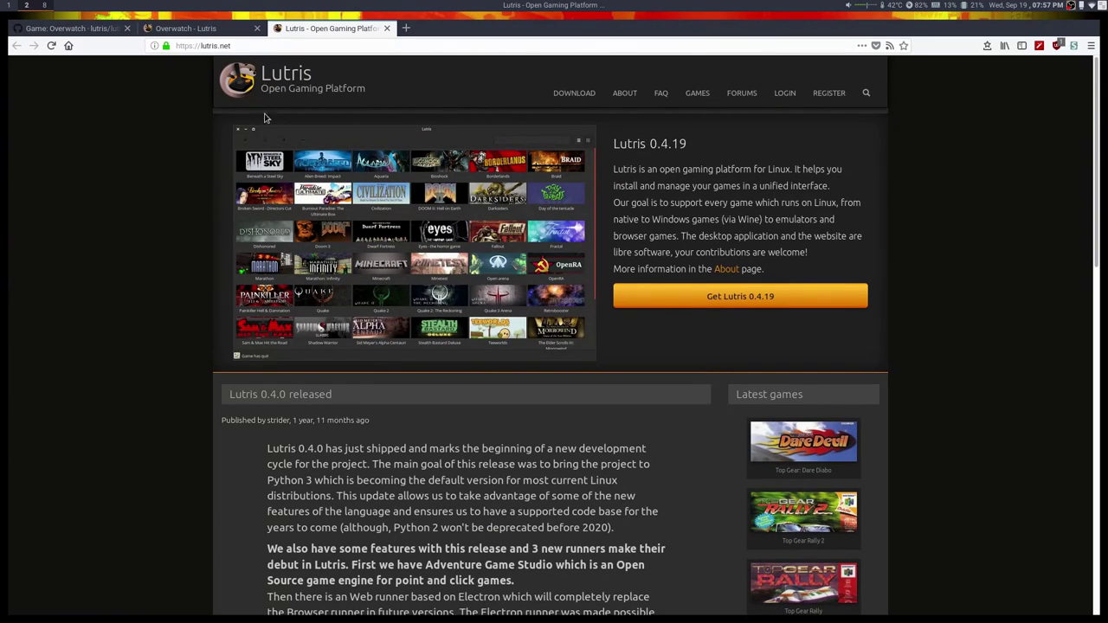
{"action": "key", "text": "super+1"}
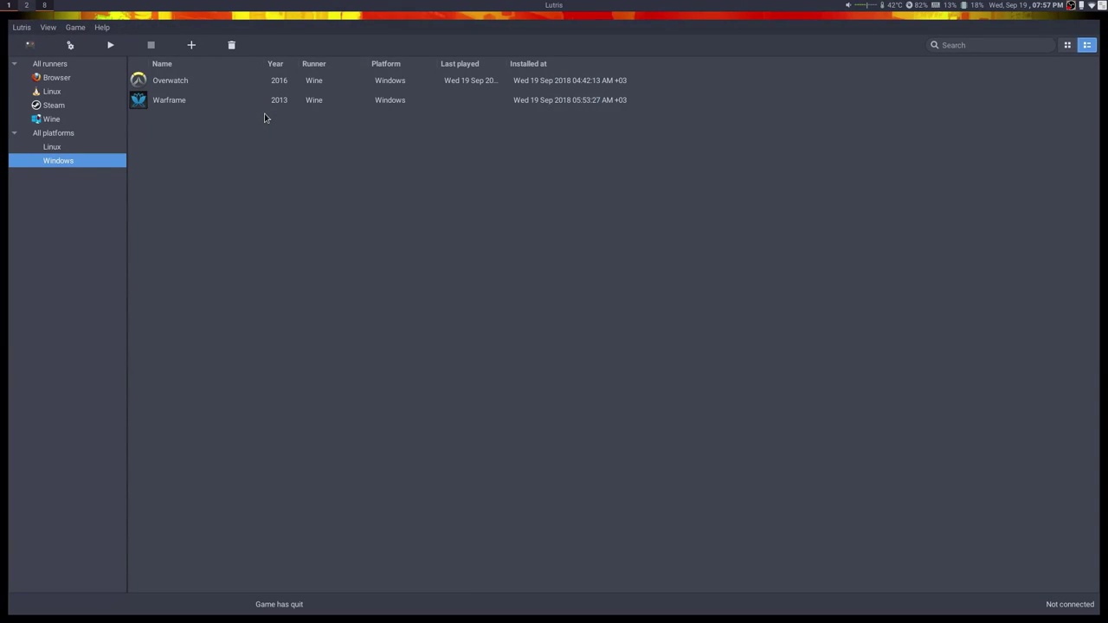
Filter the Lutris library by the Steam, Wine, Linux and Browser runners in turn.
{"action": "left_click", "coordinate": [54, 106]}
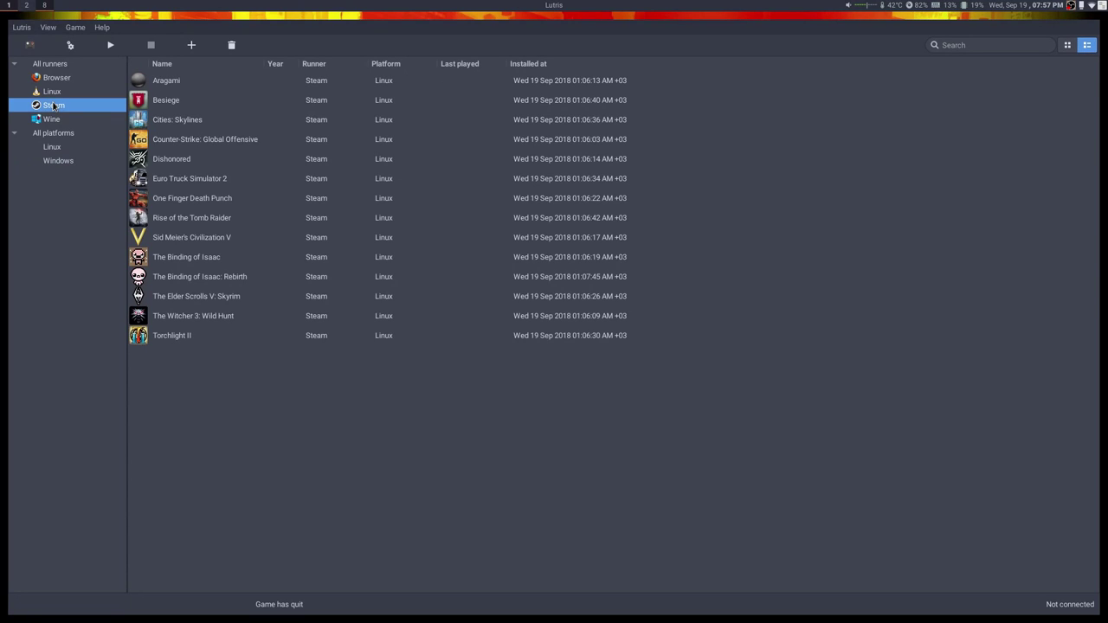
{"action": "left_click", "coordinate": [54, 119]}
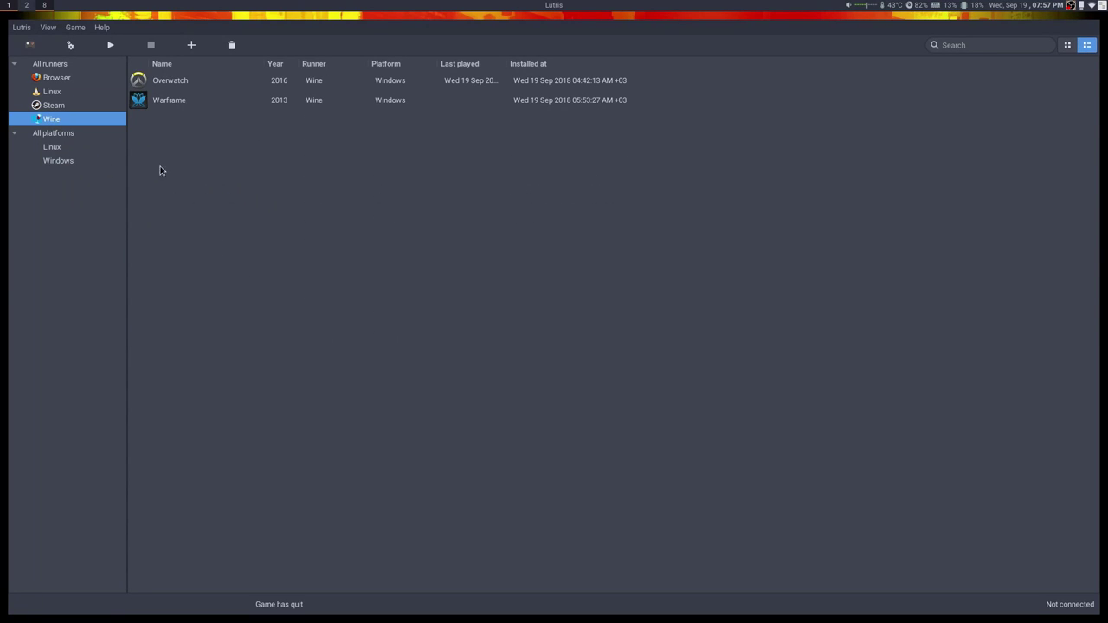
{"action": "left_click", "coordinate": [70, 104]}
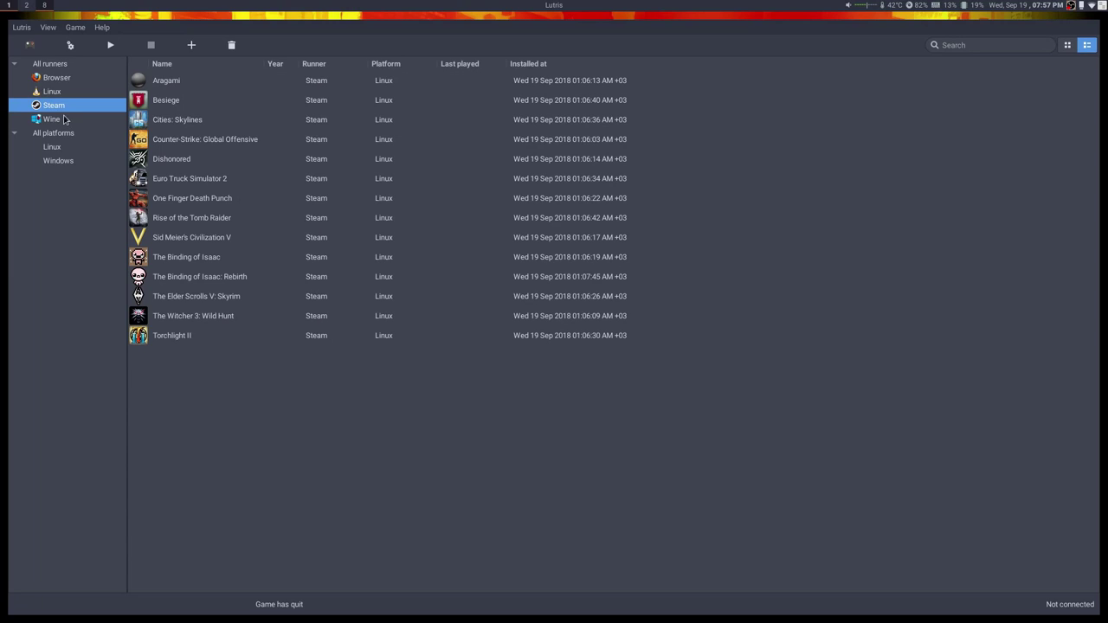
{"action": "left_click", "coordinate": [65, 121]}
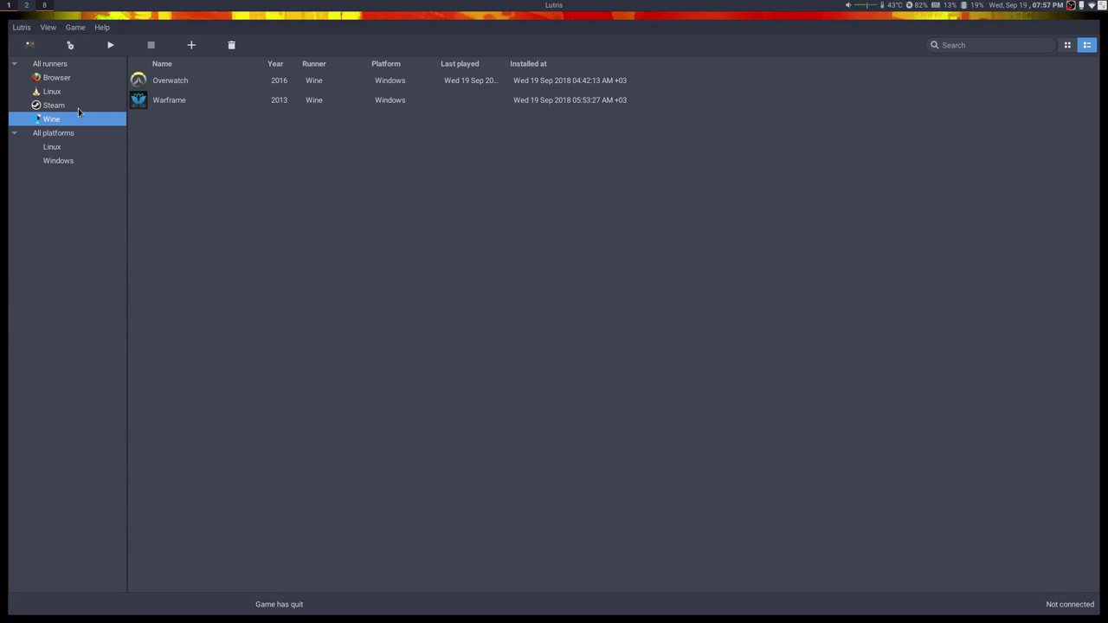
{"action": "left_click", "coordinate": [55, 91]}
{"action": "left_click", "coordinate": [59, 78]}
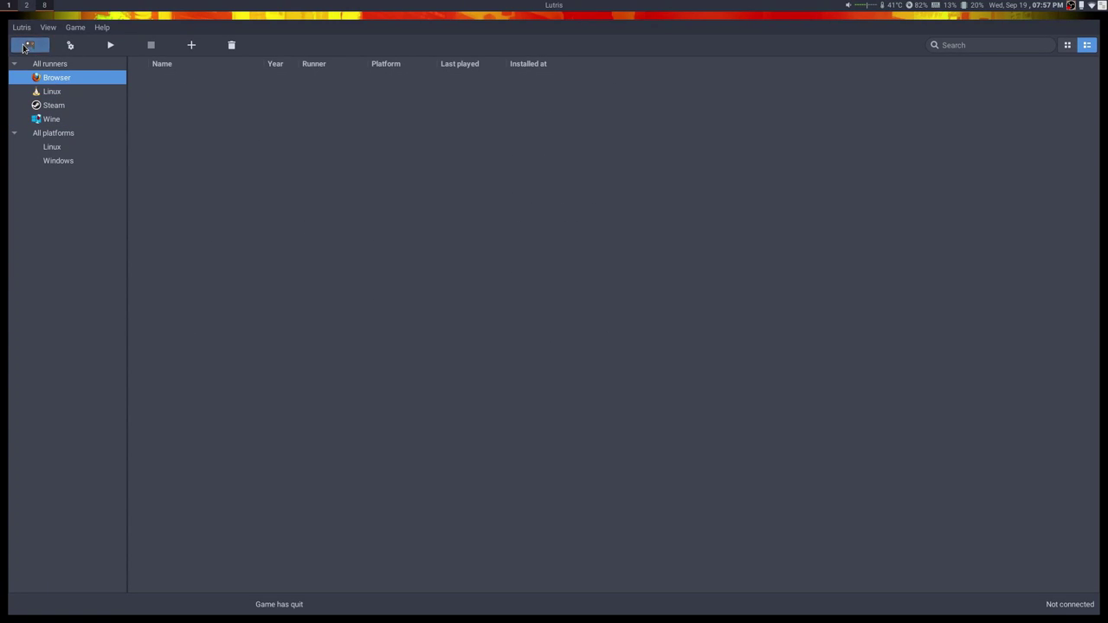
Glance at the browser workspace, return to Lutris, and open the Manage runners window.
{"action": "left_click", "coordinate": [22, 27]}
{"action": "left_click", "coordinate": [22, 27]}
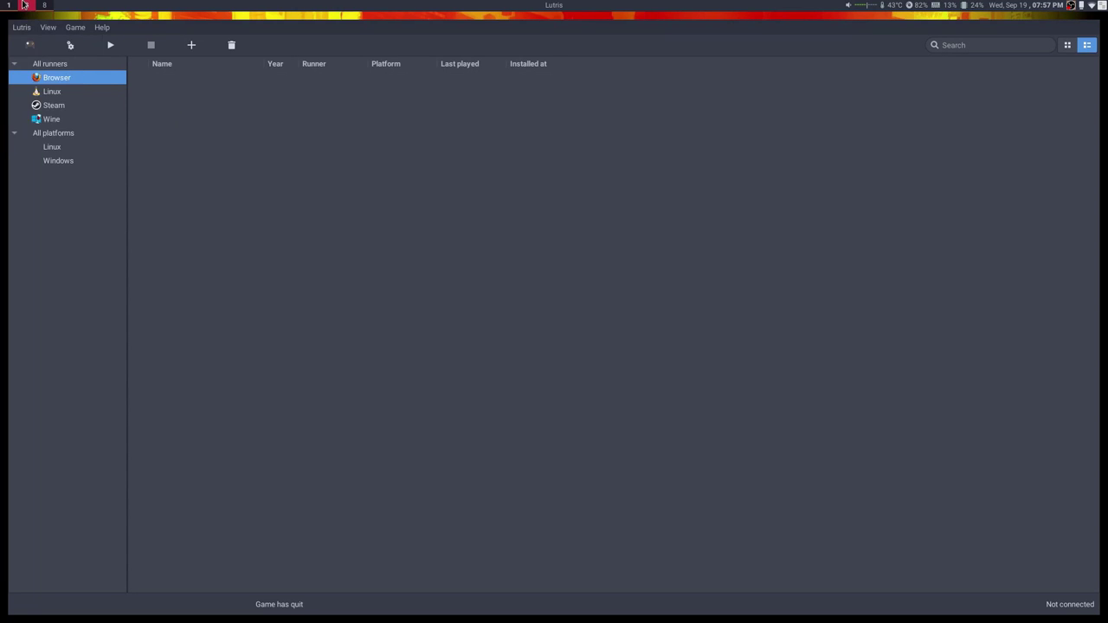
{"action": "left_click", "coordinate": [25, 4]}
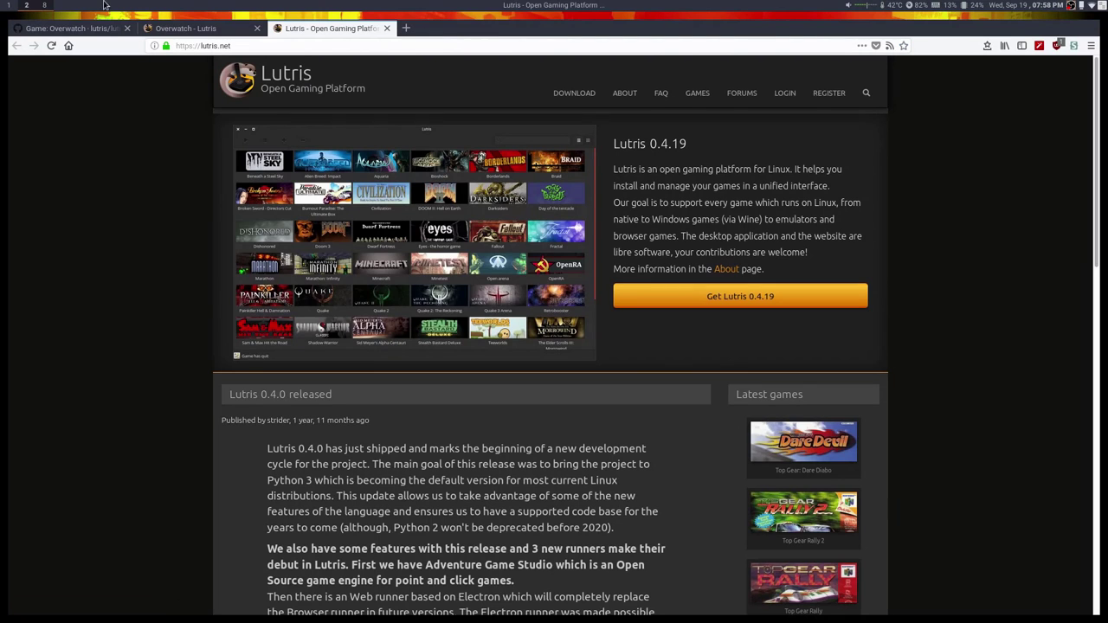
{"action": "left_click", "coordinate": [8, 4]}
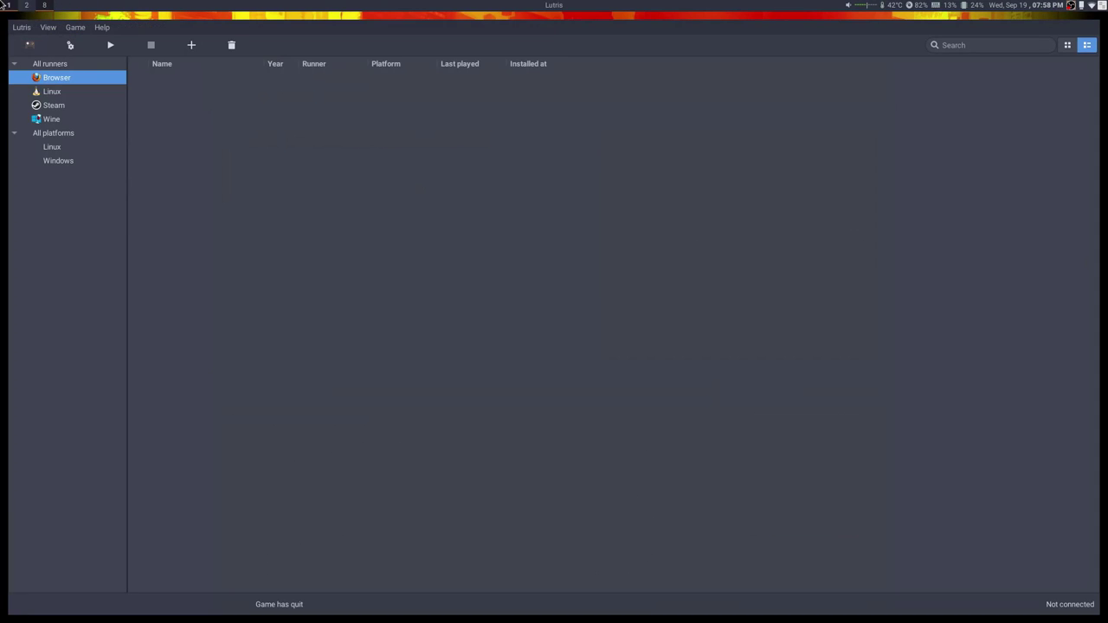
{"action": "left_click", "coordinate": [22, 27]}
{"action": "left_click", "coordinate": [317, 156]}
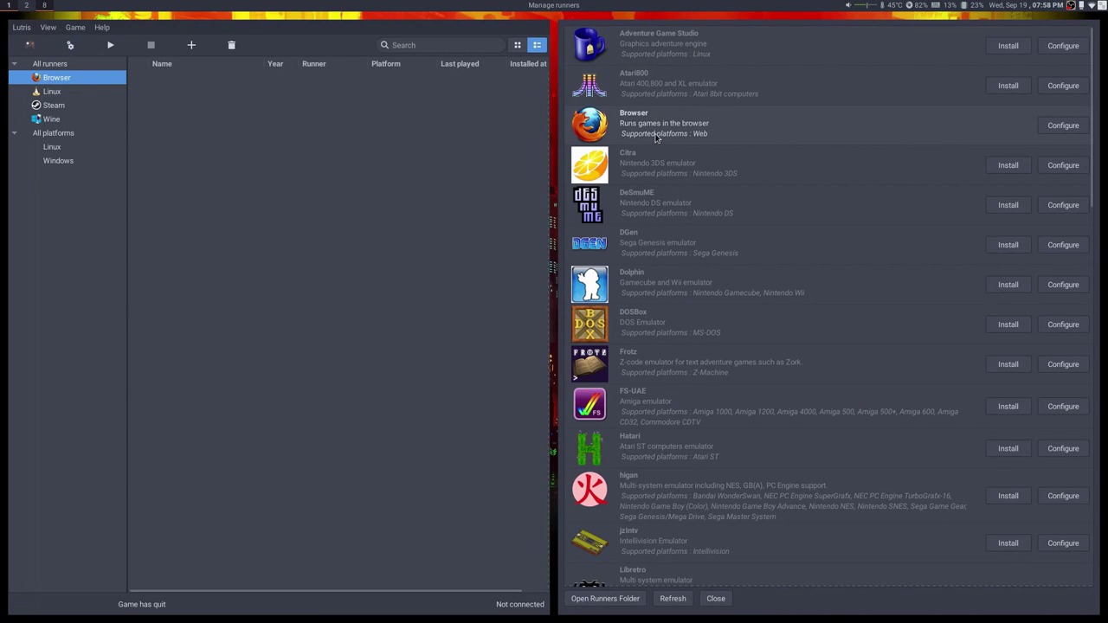
Scroll the runner list, close Manage runners, and filter the library to Wine (Overwatch, Warframe).
{"action": "scroll", "coordinate": [669, 199], "scroll_direction": "down", "scroll_amount": 1}
{"action": "scroll", "coordinate": [670, 200], "scroll_direction": "down", "scroll_amount": 3}
{"action": "scroll", "coordinate": [657, 158], "scroll_direction": "down", "scroll_amount": 10}
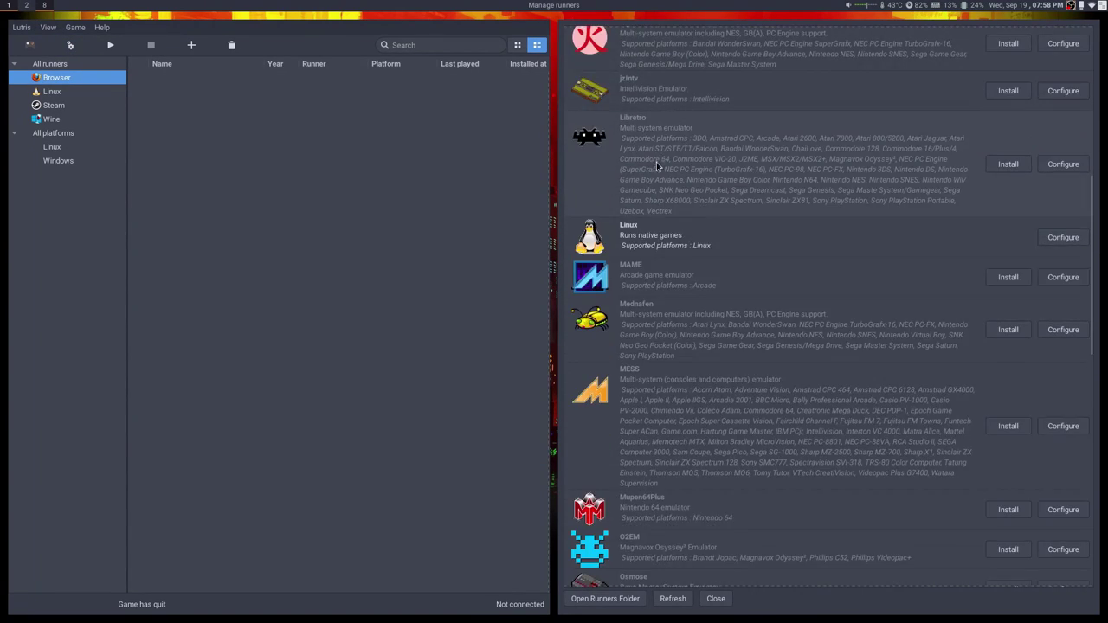
{"action": "scroll", "coordinate": [657, 247], "scroll_direction": "down", "scroll_amount": 10}
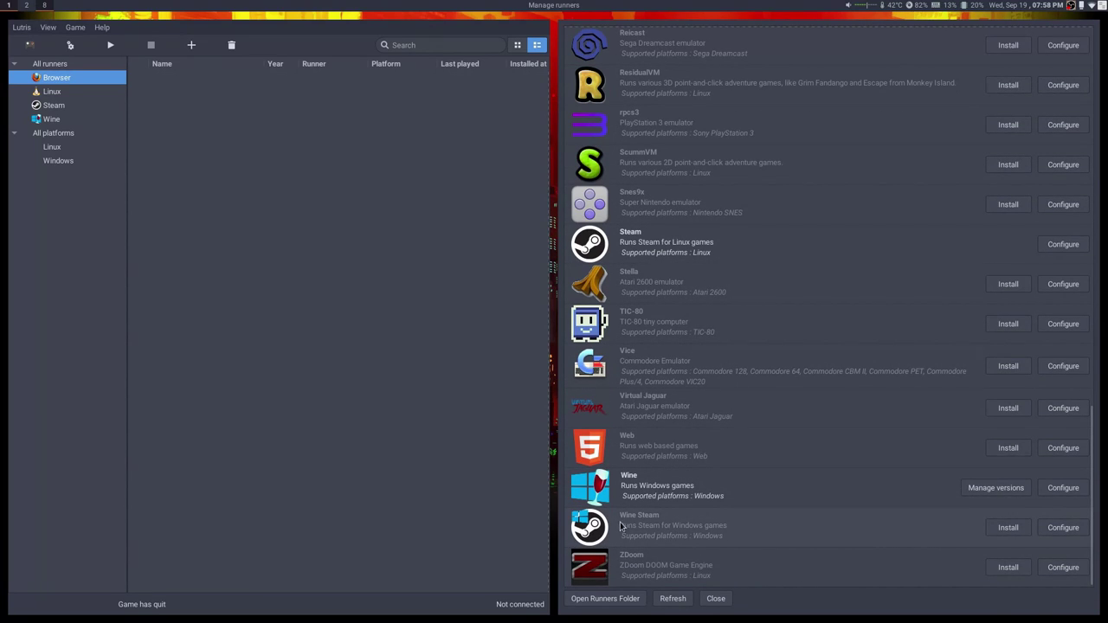
{"action": "left_click", "coordinate": [716, 598]}
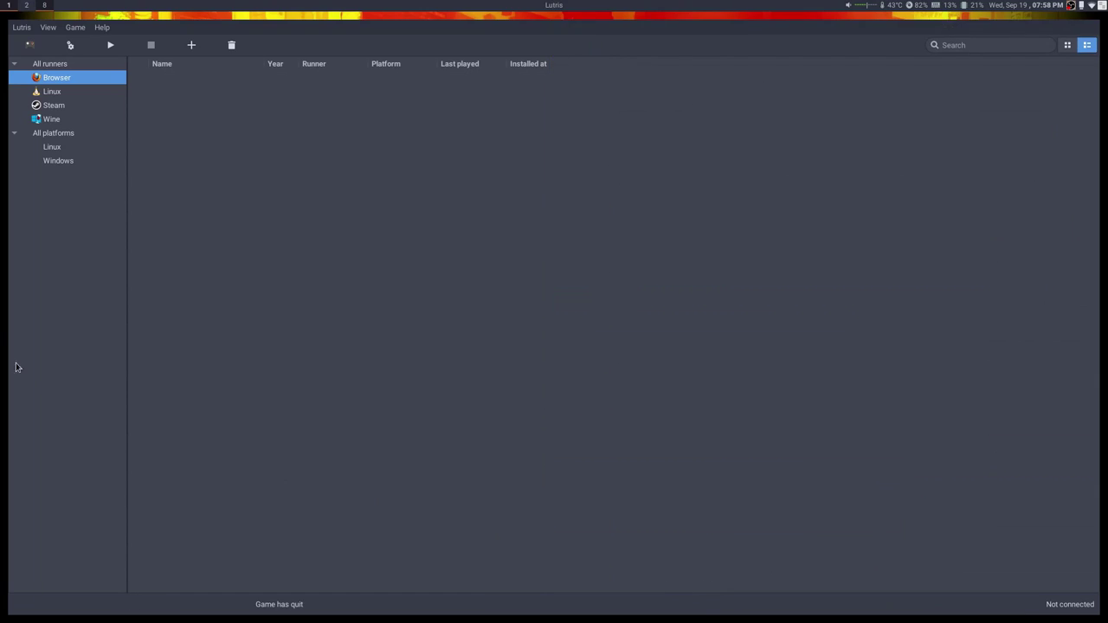
{"action": "left_click", "coordinate": [52, 119]}
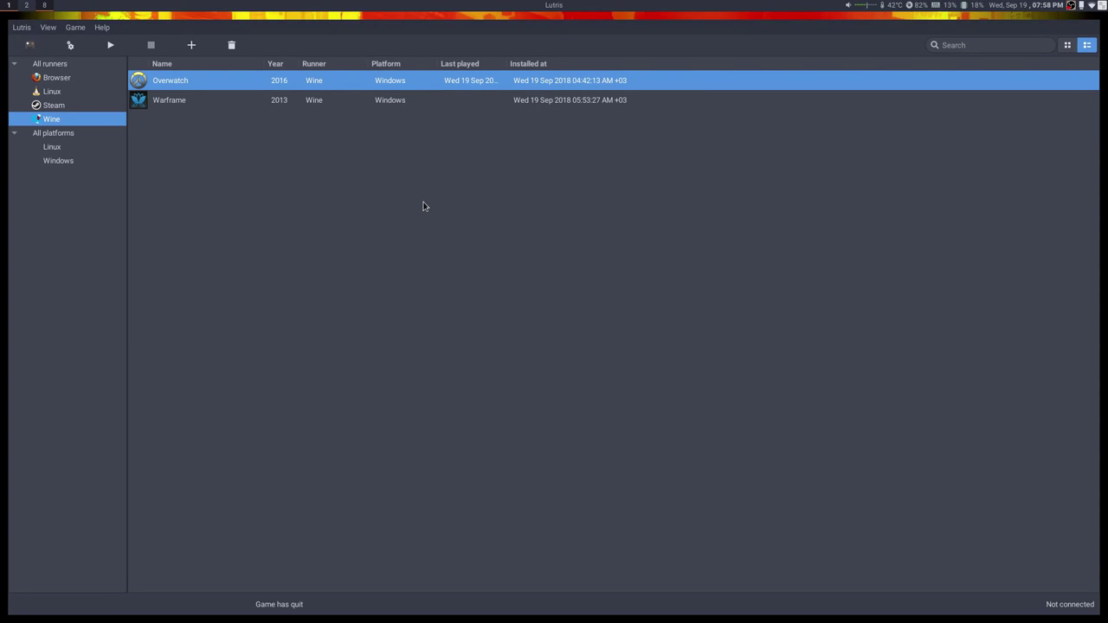
Open Overwatch's Configure dialog and look through its Game, Runner and System options tabs.
{"action": "right_click", "coordinate": [155, 81]}
{"action": "left_click", "coordinate": [260, 102]}
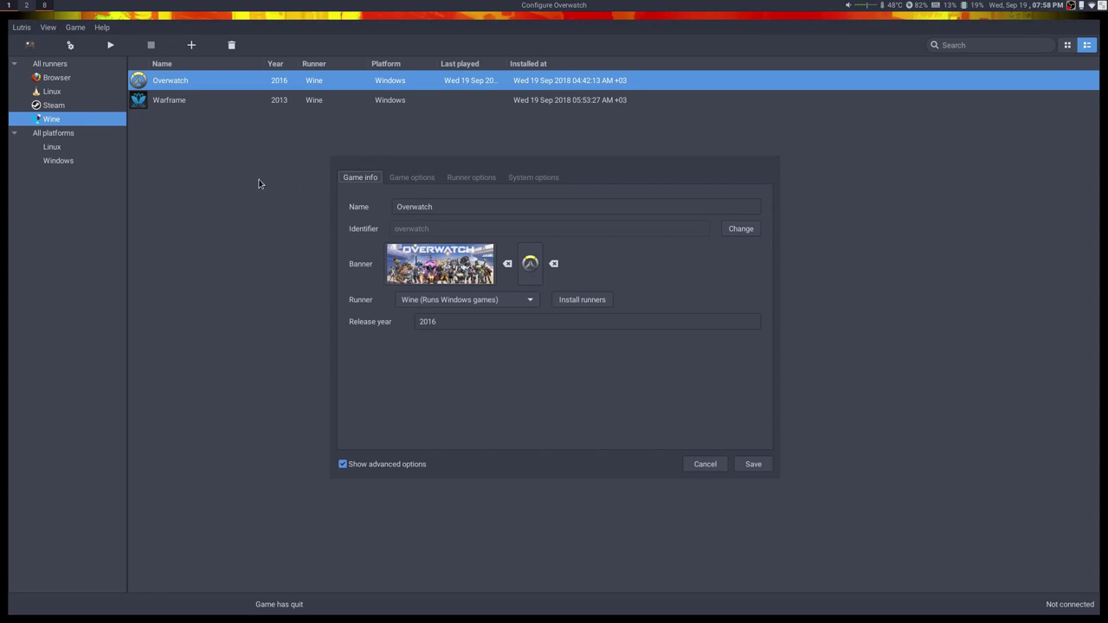
{"action": "left_click", "coordinate": [412, 178]}
{"action": "left_click", "coordinate": [468, 178]}
{"action": "left_click", "coordinate": [531, 179]}
{"action": "left_click", "coordinate": [472, 181]}
Revisit the game info, cancel the configuration unchanged, and switch back to the browser.
{"action": "scroll", "coordinate": [442, 320], "scroll_direction": "down", "scroll_amount": 10}
{"action": "left_click", "coordinate": [412, 177]}
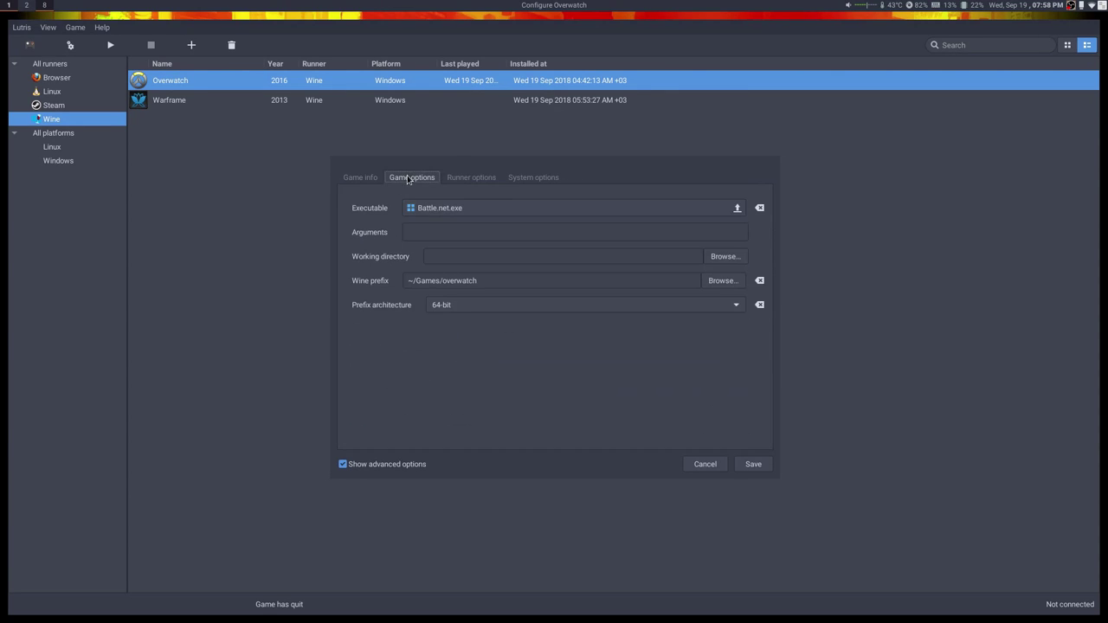
{"action": "left_click", "coordinate": [368, 177]}
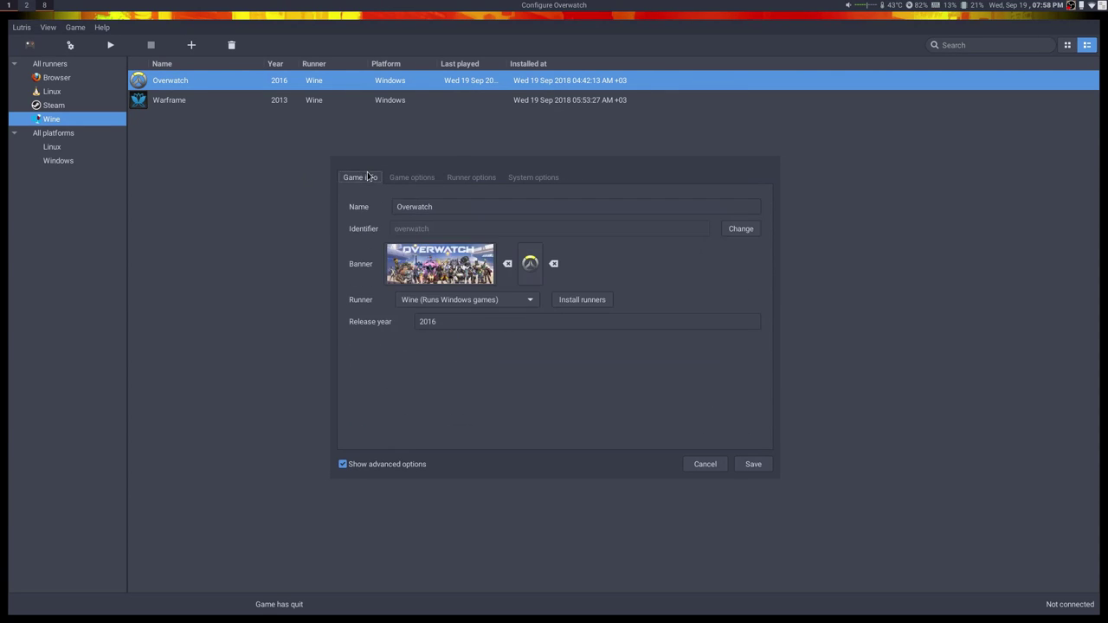
{"action": "left_click", "coordinate": [704, 465]}
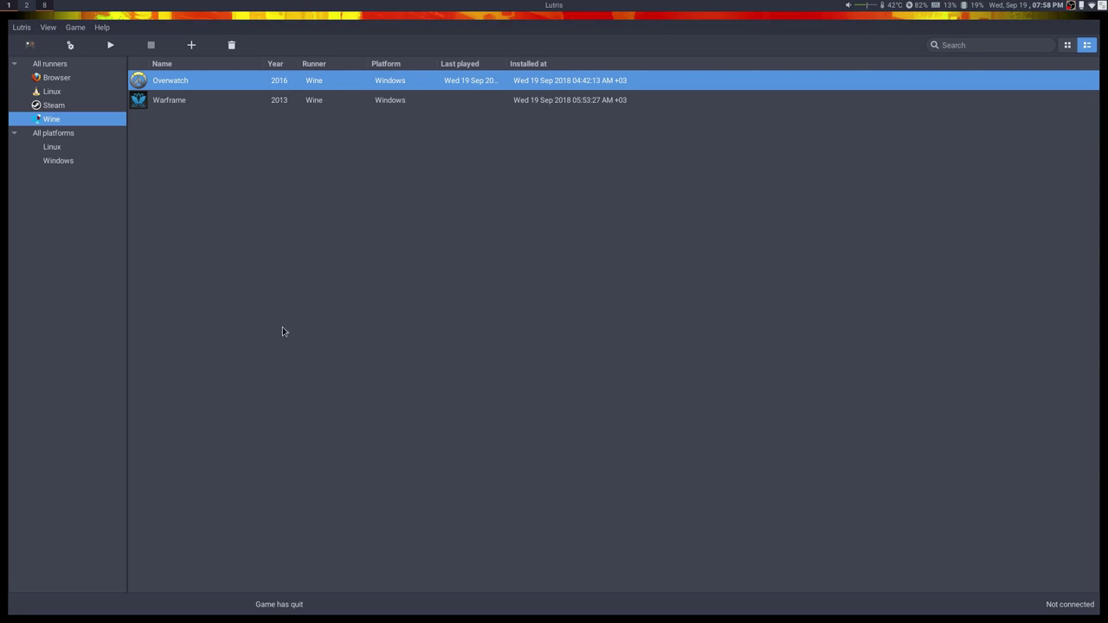
{"action": "left_click", "coordinate": [23, 5]}
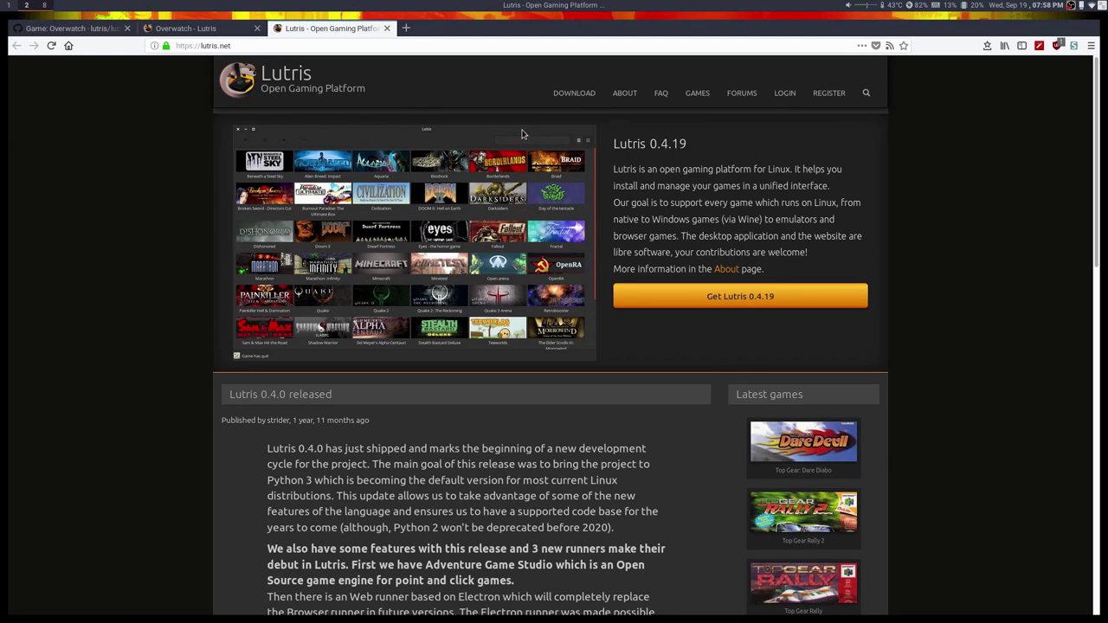
{"action": "key", "text": "F12"}
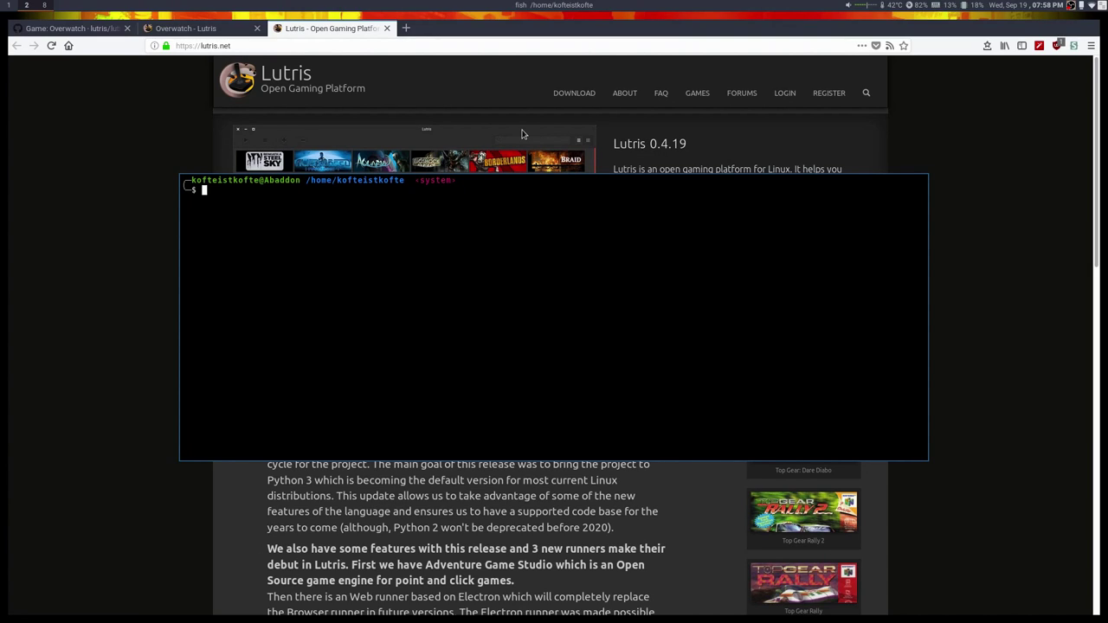
{"action": "type", "text": "sudo pacman -S lutris"}
{"action": "key", "text": "BackSpace"}
{"action": "key", "text": "BackSpace"}
{"action": "key", "text": "BackSpace"}
{"action": "key", "text": "BackSpace"}
{"action": "key", "text": "BackSpace"}
{"action": "key", "text": "BackSpace"}
{"action": "key", "text": "BackSpace"}
{"action": "key", "text": "BackSpace"}
{"action": "key", "text": "BackSpace"}
{"action": "key", "text": "BackSpace"}
{"action": "key", "text": "BackSpace"}
{"action": "key", "text": "BackSpace"}
{"action": "key", "text": "BackSpace"}
{"action": "key", "text": "BackSpace"}
{"action": "key", "text": "BackSpace"}
{"action": "key", "text": "BackSpace"}
{"action": "key", "text": "BackSpace"}
{"action": "key", "text": "BackSpace"}
{"action": "key", "text": "BackSpace"}
{"action": "key", "text": "BackSpace"}
{"action": "key", "text": "BackSpace"}
{"action": "key", "text": "F12"}
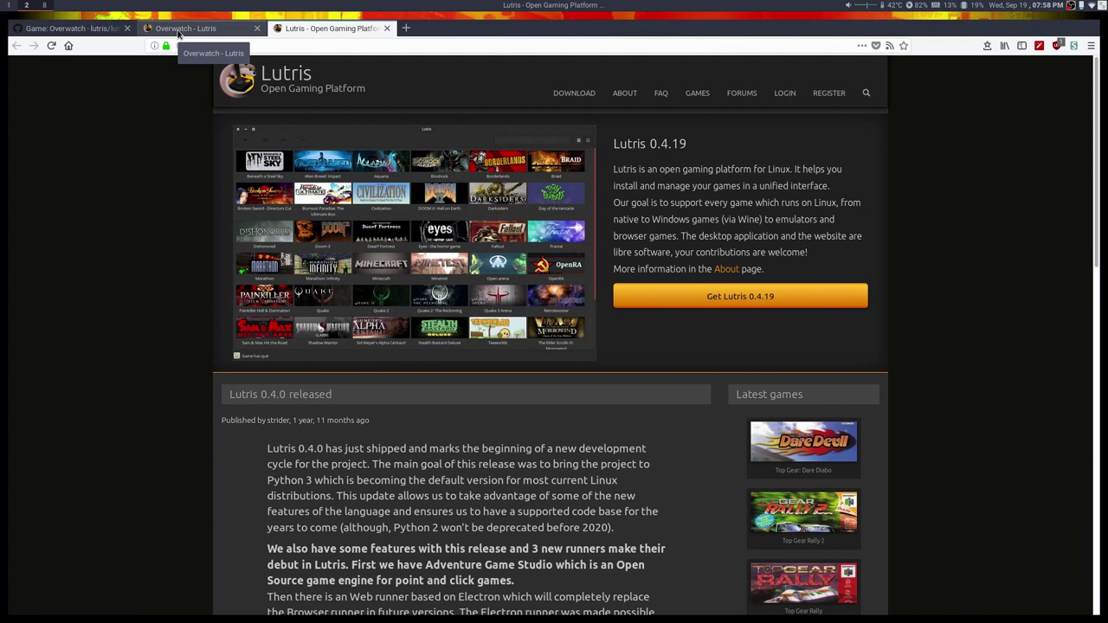
Switch to the Overwatch game page on lutris.net and scroll through it.
{"action": "left_click", "coordinate": [179, 29]}
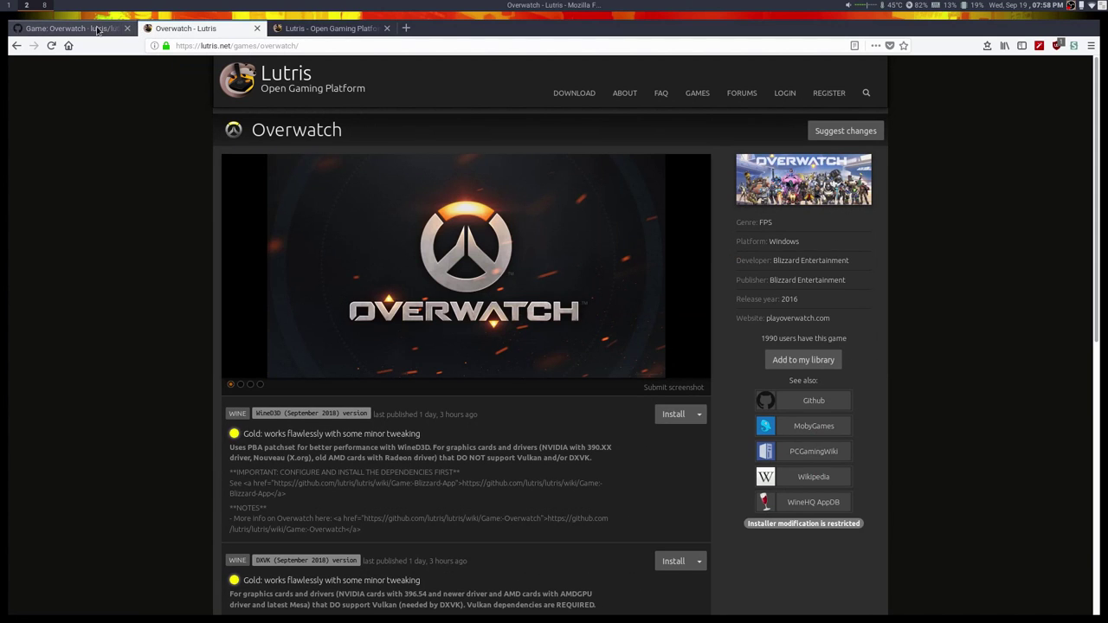
{"action": "scroll", "coordinate": [178, 247], "scroll_direction": "down", "scroll_amount": 5}
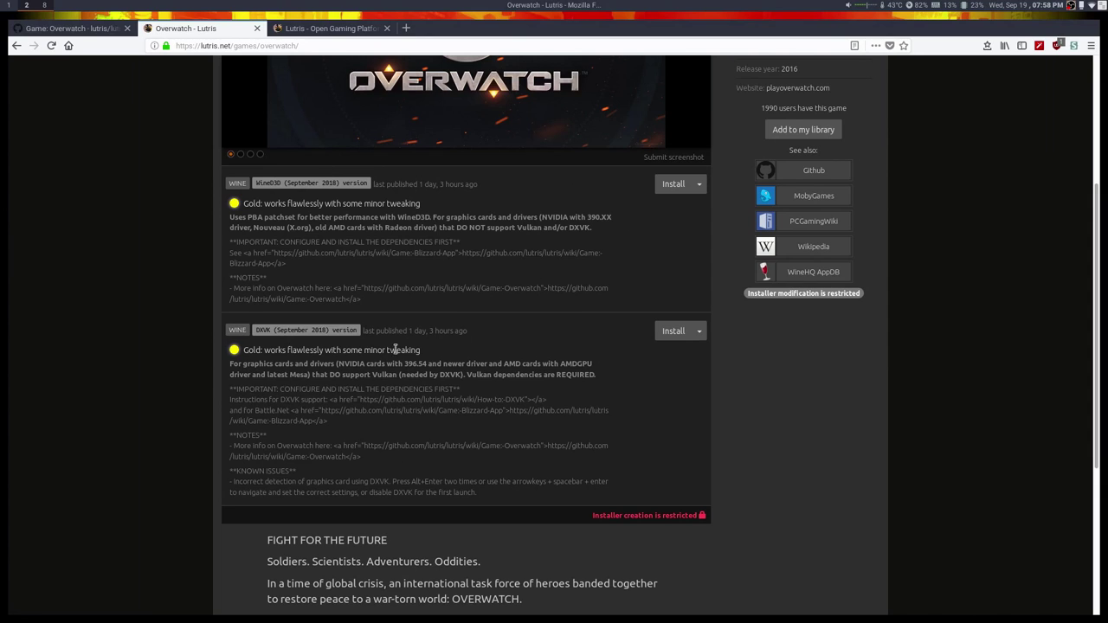
{"action": "scroll", "coordinate": [435, 277], "scroll_direction": "up", "scroll_amount": 2}
{"action": "scroll", "coordinate": [435, 277], "scroll_direction": "up", "scroll_amount": 3}
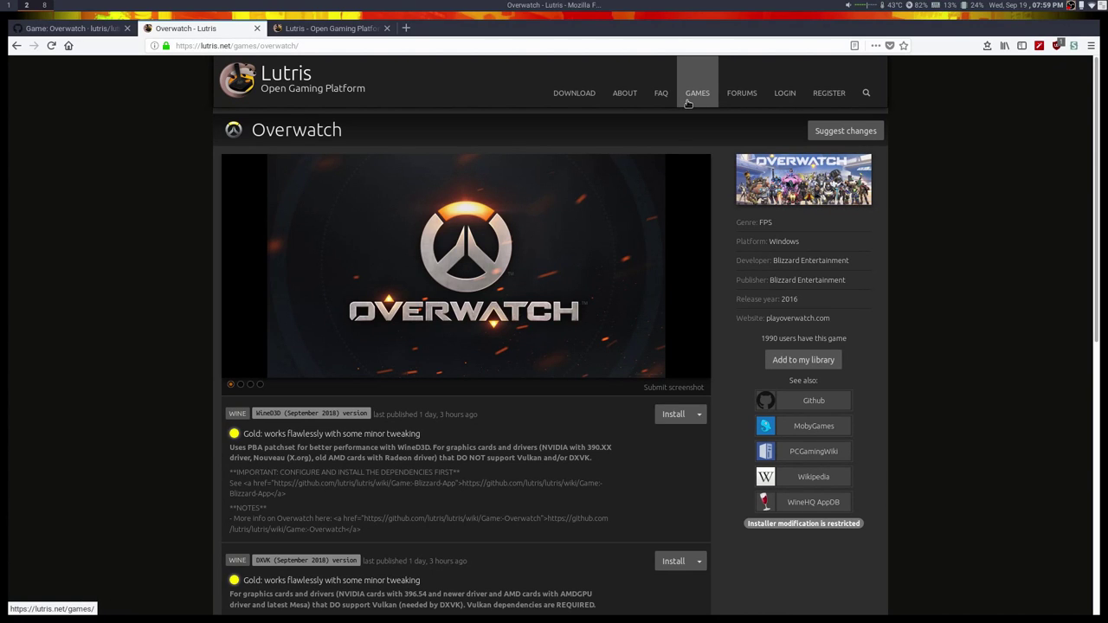
Open the Games catalogue in a new tab and pick The Elder Scrolls V: Skyrim.
{"action": "middle_click", "coordinate": [689, 104]}
{"action": "left_click", "coordinate": [338, 26]}
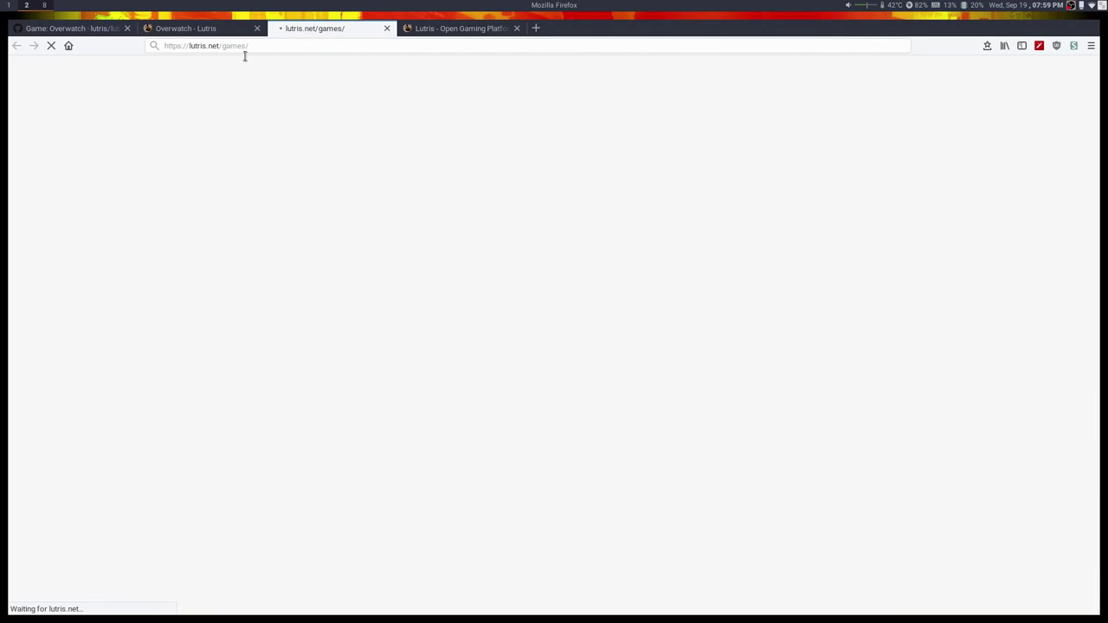
{"action": "left_click", "coordinate": [216, 32]}
{"action": "left_click", "coordinate": [328, 32]}
{"action": "left_click", "coordinate": [242, 35]}
{"action": "scroll", "coordinate": [601, 346], "scroll_direction": "down", "scroll_amount": 3}
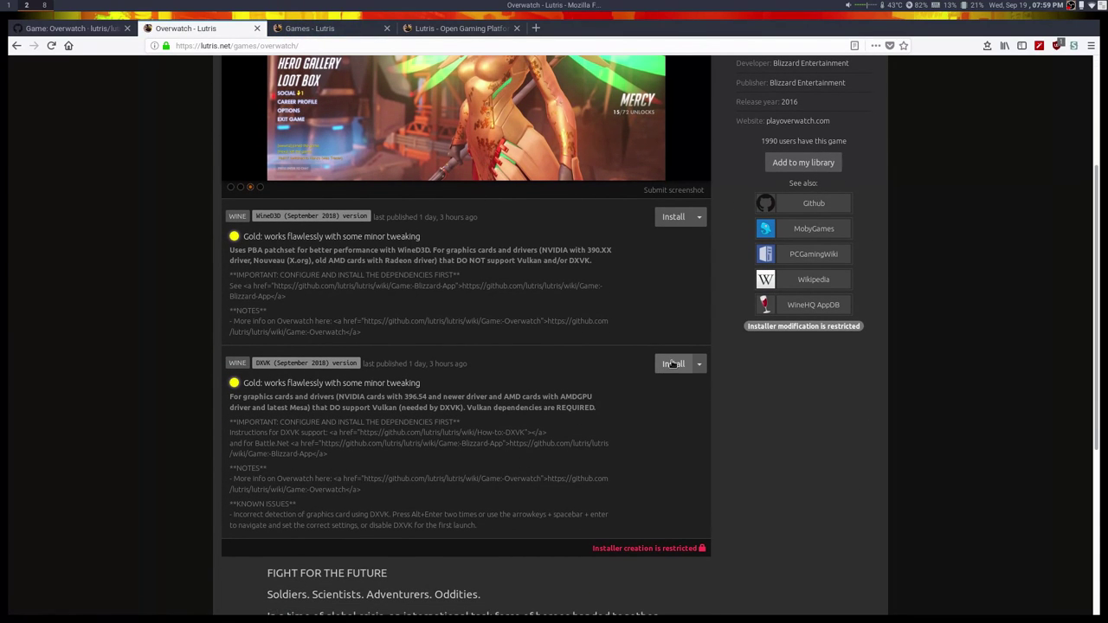
{"action": "left_click", "coordinate": [315, 28]}
{"action": "scroll", "coordinate": [486, 252], "scroll_direction": "down", "scroll_amount": 4}
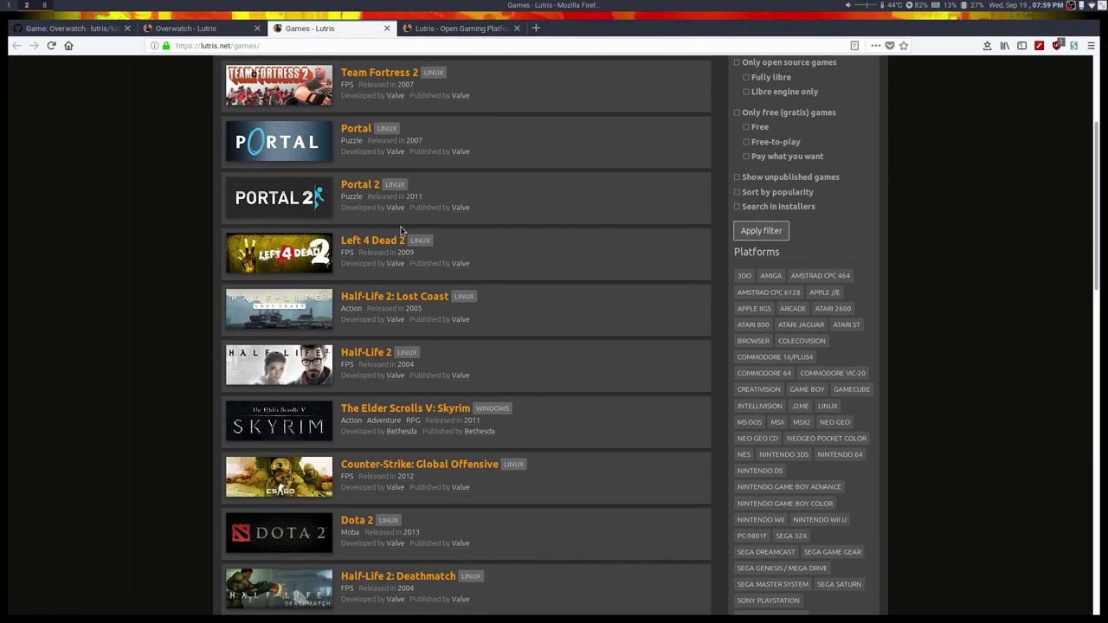
{"action": "scroll", "coordinate": [399, 224], "scroll_direction": "down", "scroll_amount": 5}
{"action": "left_click", "coordinate": [384, 146]}
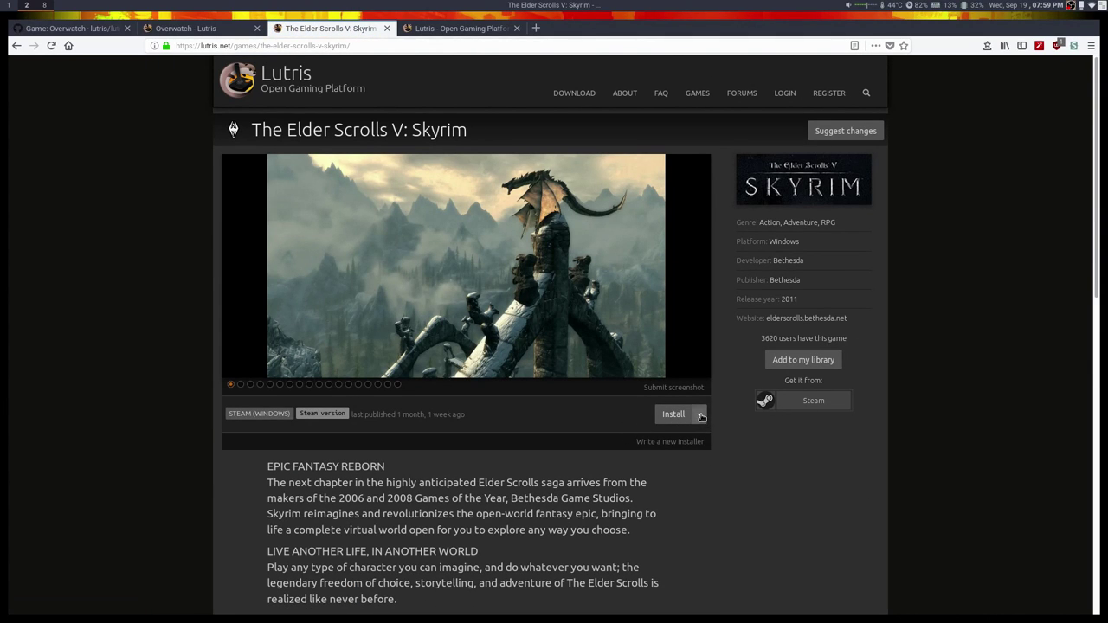
View the Skyrim Steam installer's install script, including its JSON form, then go back to Games.
{"action": "left_click", "coordinate": [699, 415]}
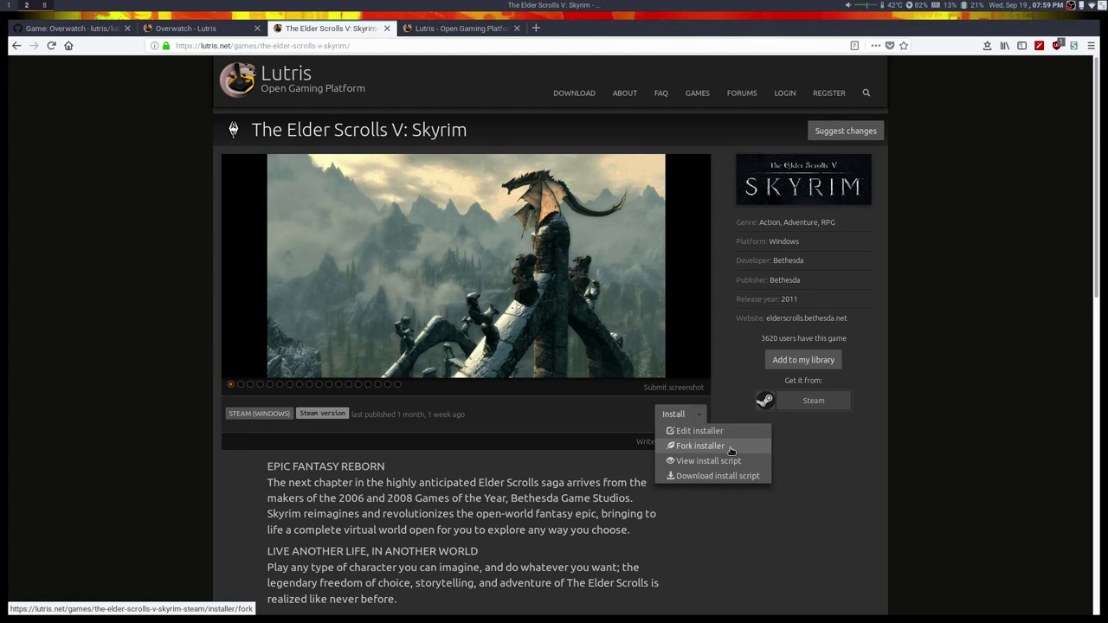
{"action": "left_click", "coordinate": [709, 461]}
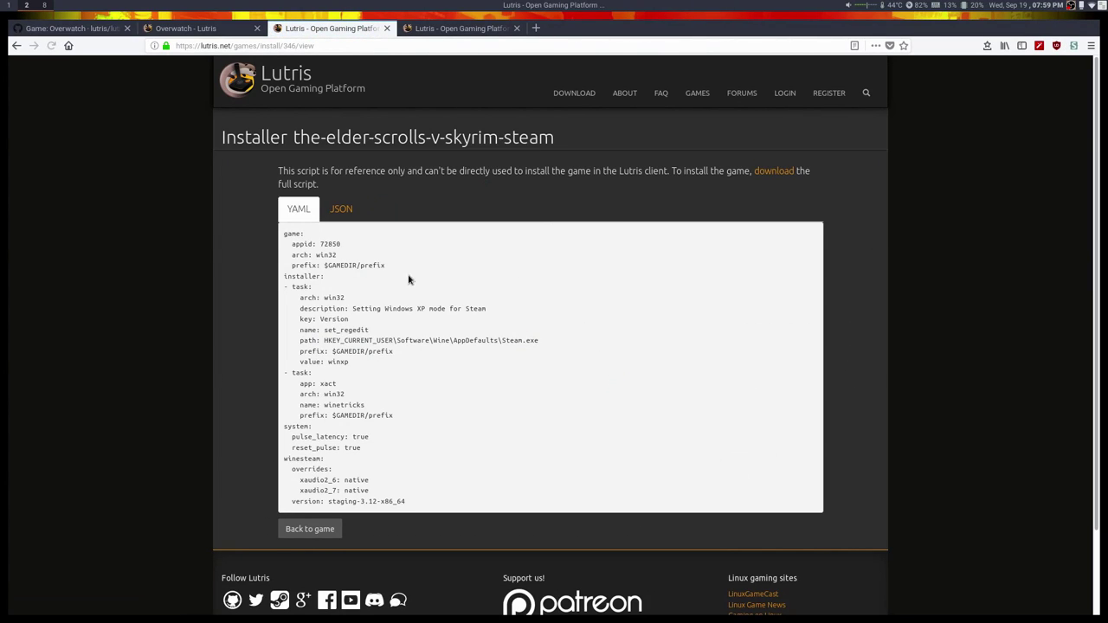
{"action": "scroll", "coordinate": [401, 292], "scroll_direction": "down", "scroll_amount": 2}
{"action": "scroll", "coordinate": [354, 295], "scroll_direction": "up", "scroll_amount": 2}
{"action": "left_click", "coordinate": [341, 209]}
{"action": "scroll", "coordinate": [302, 214], "scroll_direction": "down", "scroll_amount": 6}
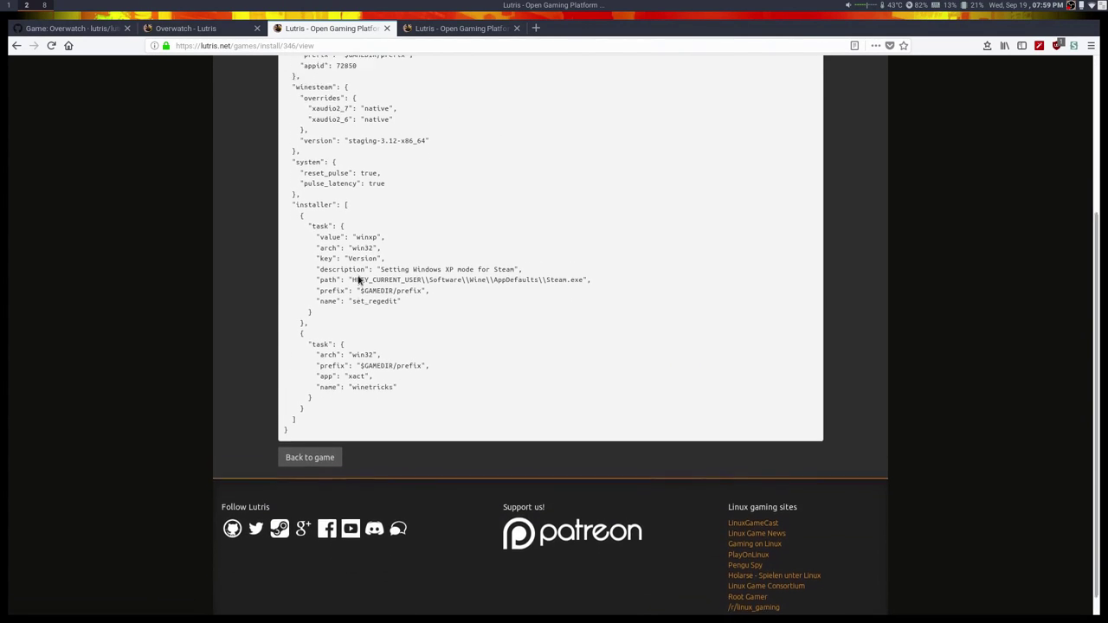
{"action": "scroll", "coordinate": [347, 277], "scroll_direction": "up", "scroll_amount": 6}
{"action": "left_click", "coordinate": [16, 45]}
{"action": "left_click", "coordinate": [16, 45]}
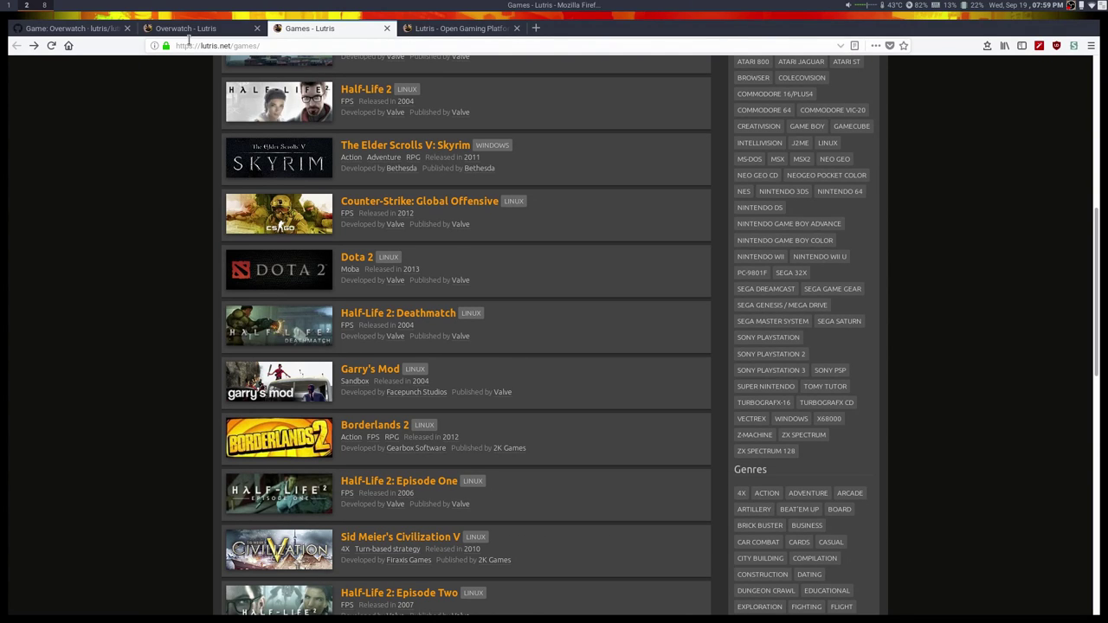
Read the Overwatch DXVK installer's script, then return to the Overwatch game page.
{"action": "left_click", "coordinate": [187, 31]}
{"action": "left_click", "coordinate": [699, 364]}
{"action": "left_click", "coordinate": [703, 379]}
{"action": "scroll", "coordinate": [549, 396], "scroll_direction": "down", "scroll_amount": 5}
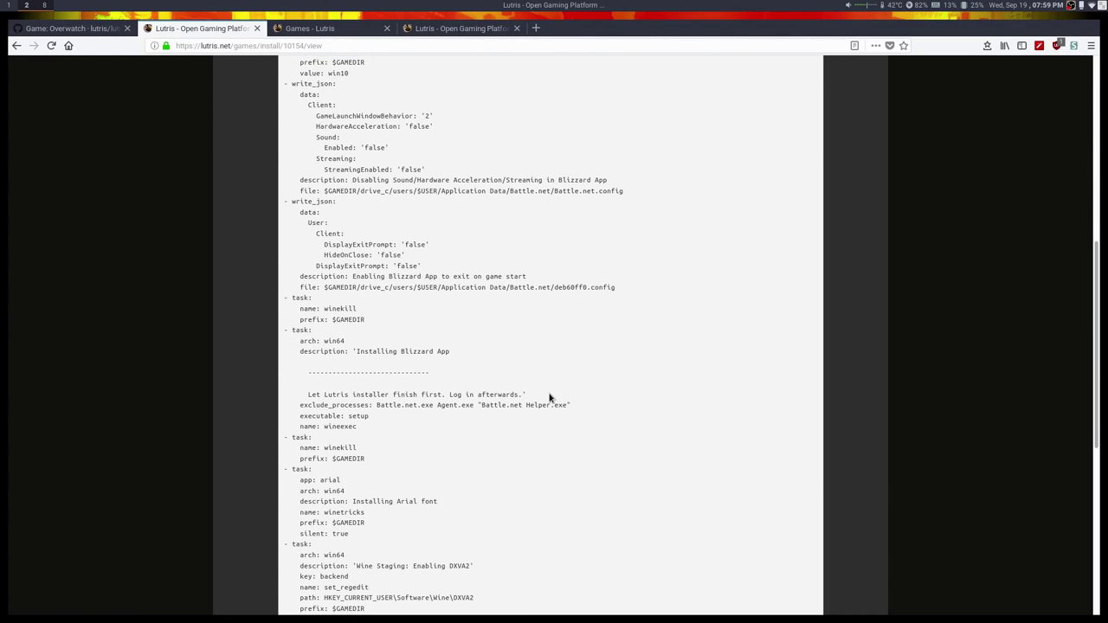
{"action": "scroll", "coordinate": [549, 275], "scroll_direction": "down", "scroll_amount": 5}
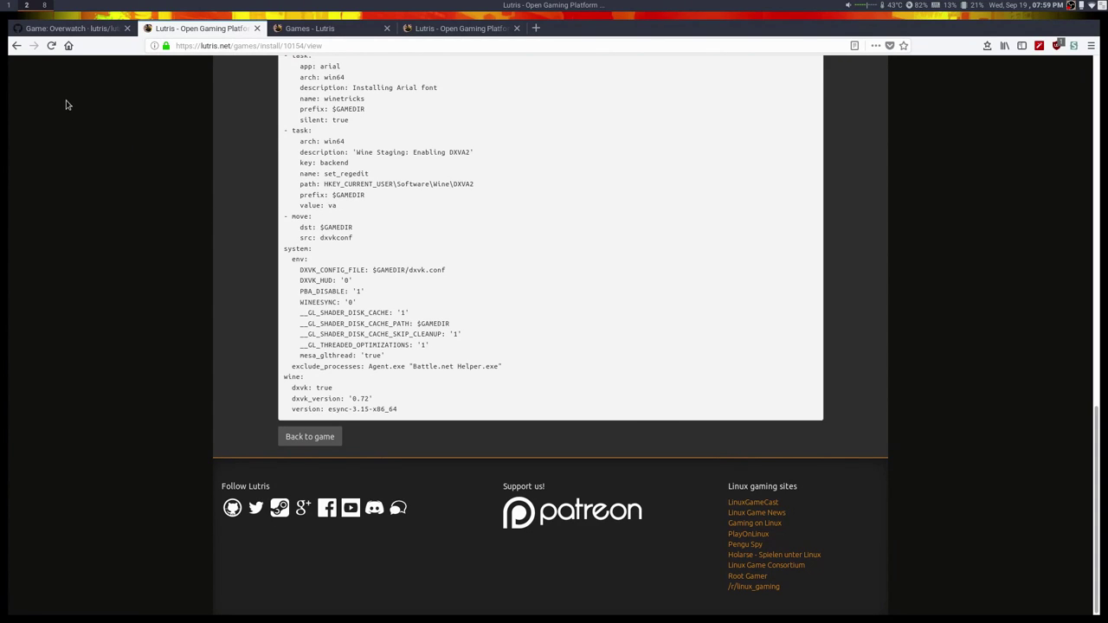
{"action": "left_click", "coordinate": [15, 45]}
{"action": "scroll", "coordinate": [381, 255], "scroll_direction": "up", "scroll_amount": 3}
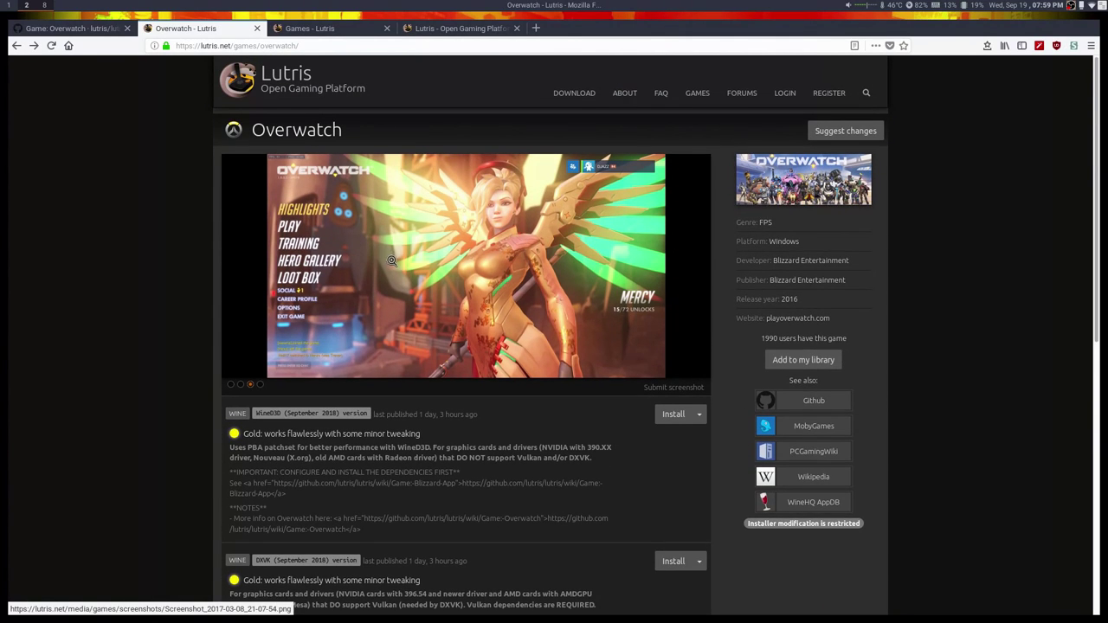
Highlight the WineD3D and DXVK labels of the two Overwatch installers to compare them.
{"action": "scroll", "coordinate": [247, 269], "scroll_direction": "down", "scroll_amount": 3}
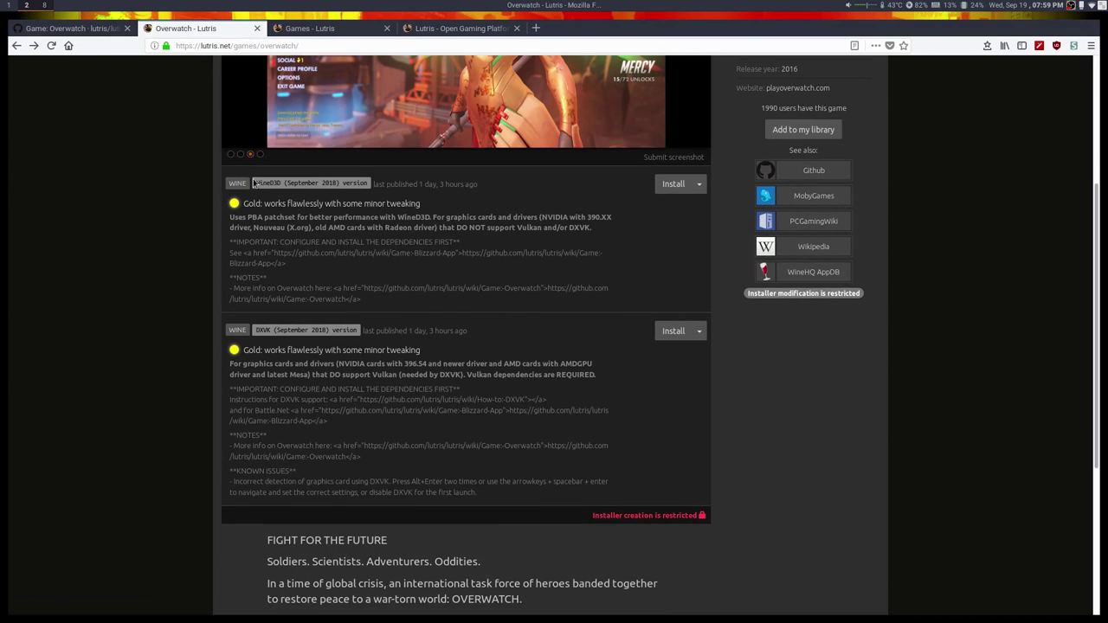
{"action": "left_click_drag", "start_coordinate": [257, 182], "coordinate": [278, 182]}
{"action": "left_click", "coordinate": [266, 195]}
{"action": "left_click_drag", "start_coordinate": [256, 184], "coordinate": [278, 203]}
{"action": "left_click", "coordinate": [279, 255]}
{"action": "double_click", "coordinate": [262, 331]}
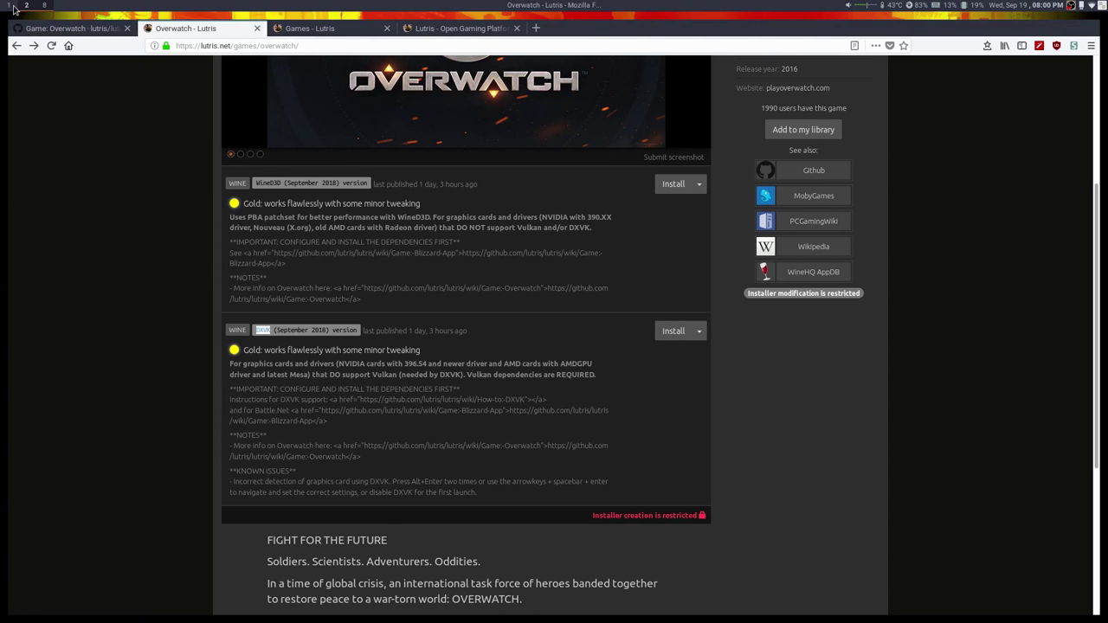
Switch to the GitHub Game: Overwatch wiki tab and scroll to its top.
{"action": "left_click", "coordinate": [47, 31]}
{"action": "scroll", "coordinate": [370, 322], "scroll_direction": "up", "scroll_amount": 4}
{"action": "scroll", "coordinate": [370, 333], "scroll_direction": "up", "scroll_amount": 20}
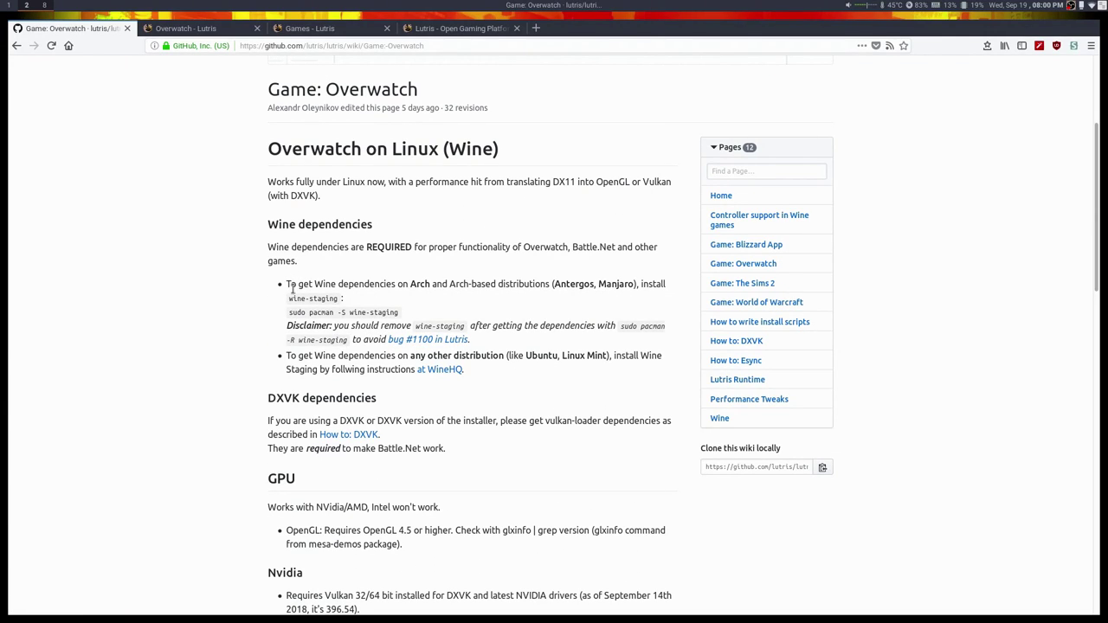
Highlight the Arch distributions note, then open, skim and close the WineHQ download page.
{"action": "left_click_drag", "start_coordinate": [419, 288], "coordinate": [524, 289]}
{"action": "left_click", "coordinate": [521, 295]}
{"action": "middle_click", "coordinate": [439, 370]}
{"action": "left_click", "coordinate": [201, 29]}
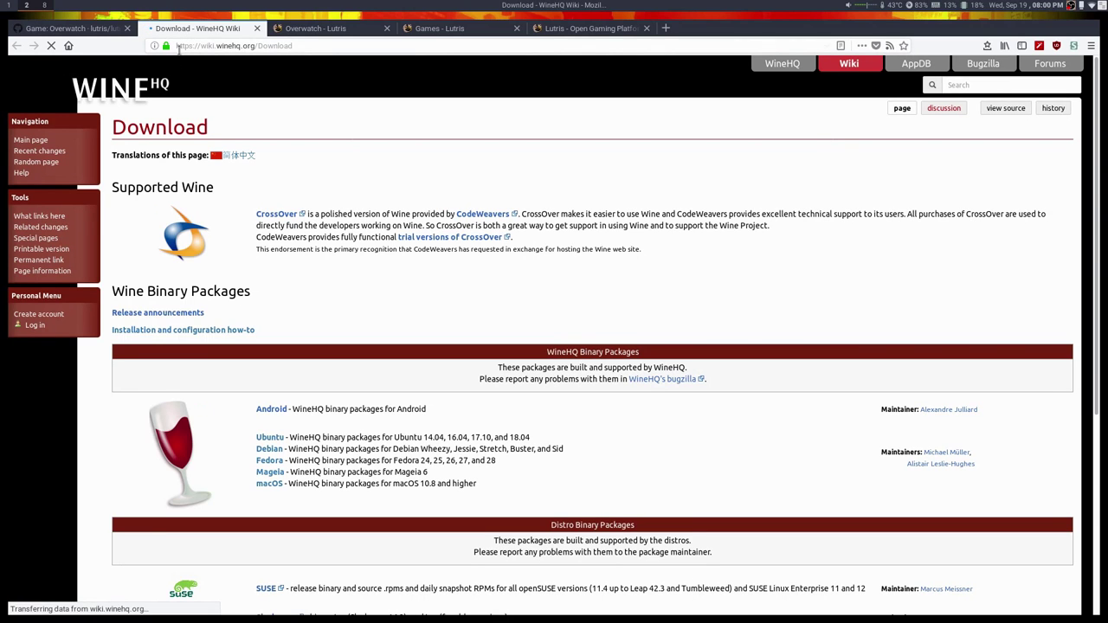
{"action": "scroll", "coordinate": [197, 156], "scroll_direction": "down", "scroll_amount": 3}
{"action": "scroll", "coordinate": [198, 156], "scroll_direction": "down", "scroll_amount": 2}
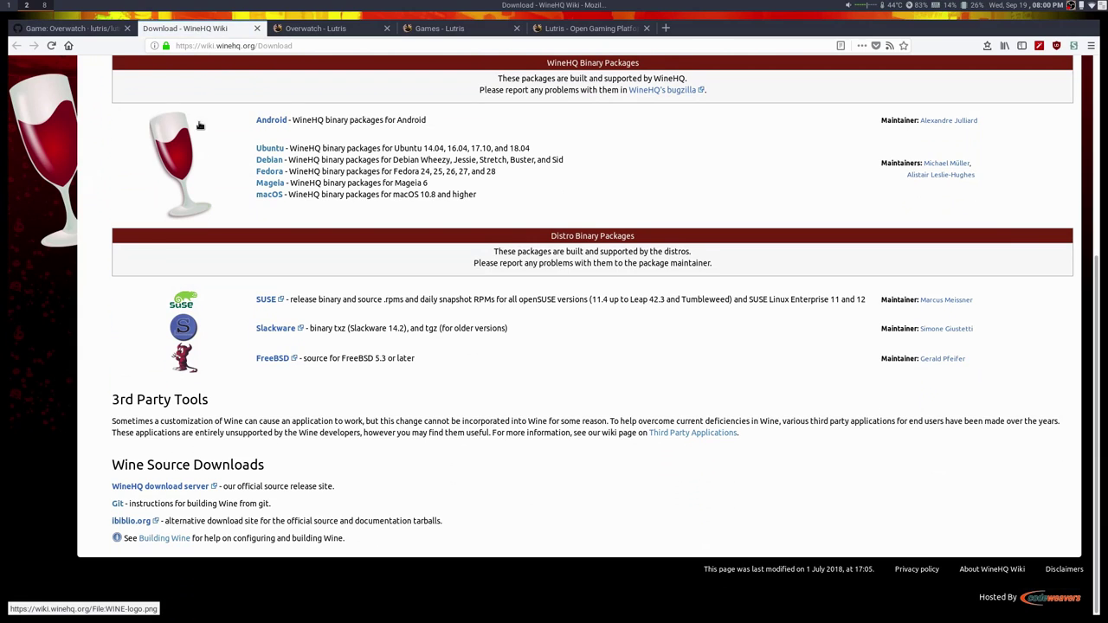
{"action": "middle_click", "coordinate": [181, 31]}
{"action": "scroll", "coordinate": [245, 313], "scroll_direction": "down", "scroll_amount": 3}
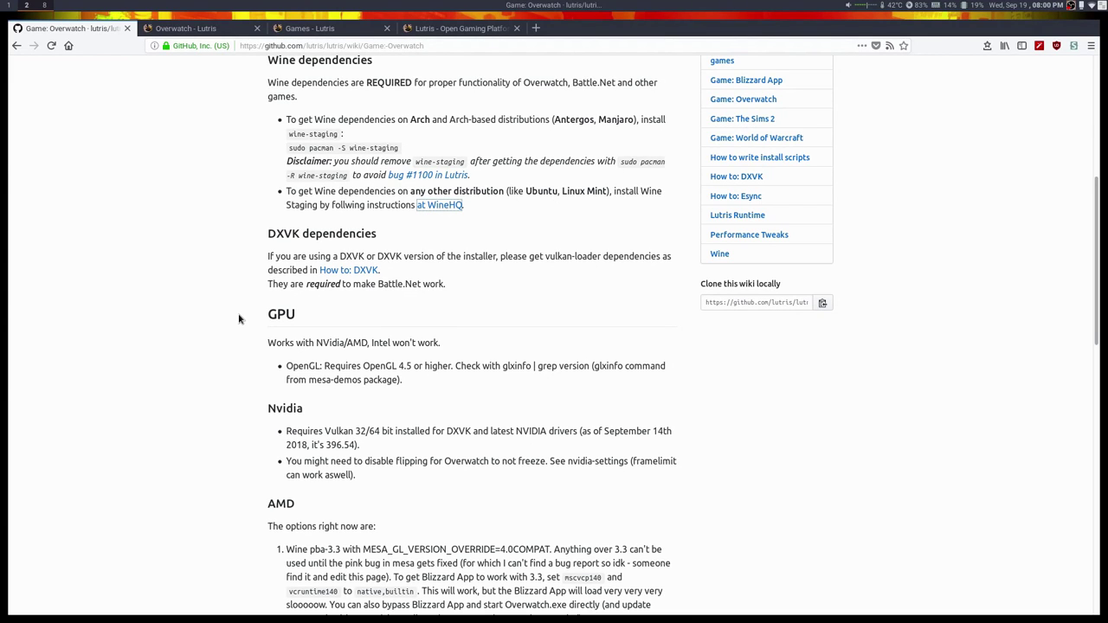
Open How to: DXVK and Game: Blizzard App in new tabs, then view the DXVK guide.
{"action": "middle_click", "coordinate": [351, 270]}
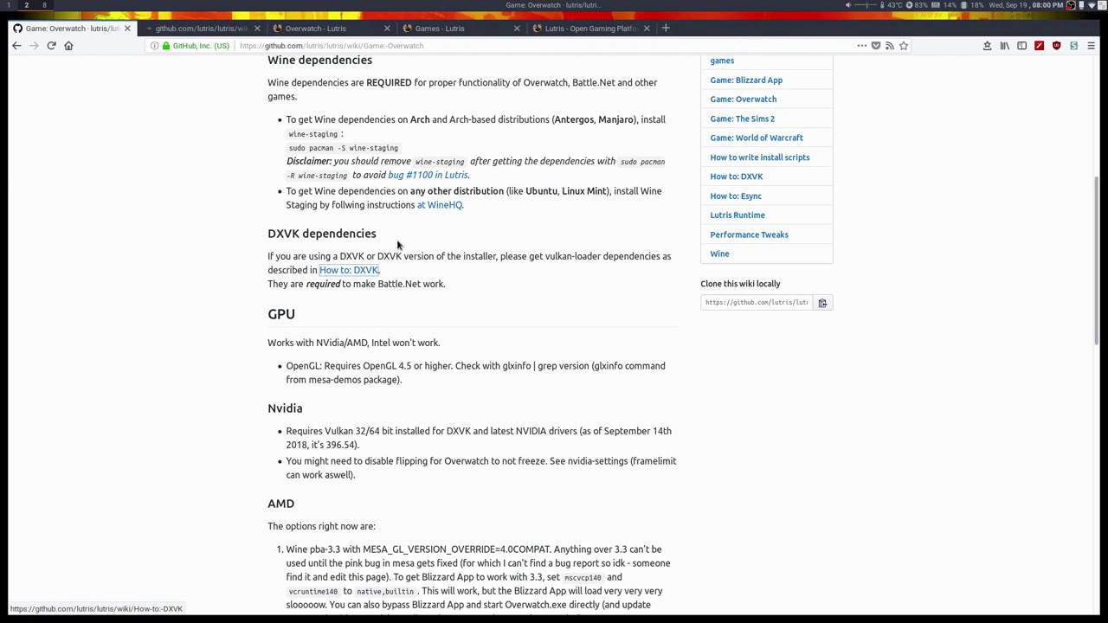
{"action": "scroll", "coordinate": [376, 300], "scroll_direction": "down", "scroll_amount": 1}
{"action": "scroll", "coordinate": [376, 260], "scroll_direction": "up", "scroll_amount": 4}
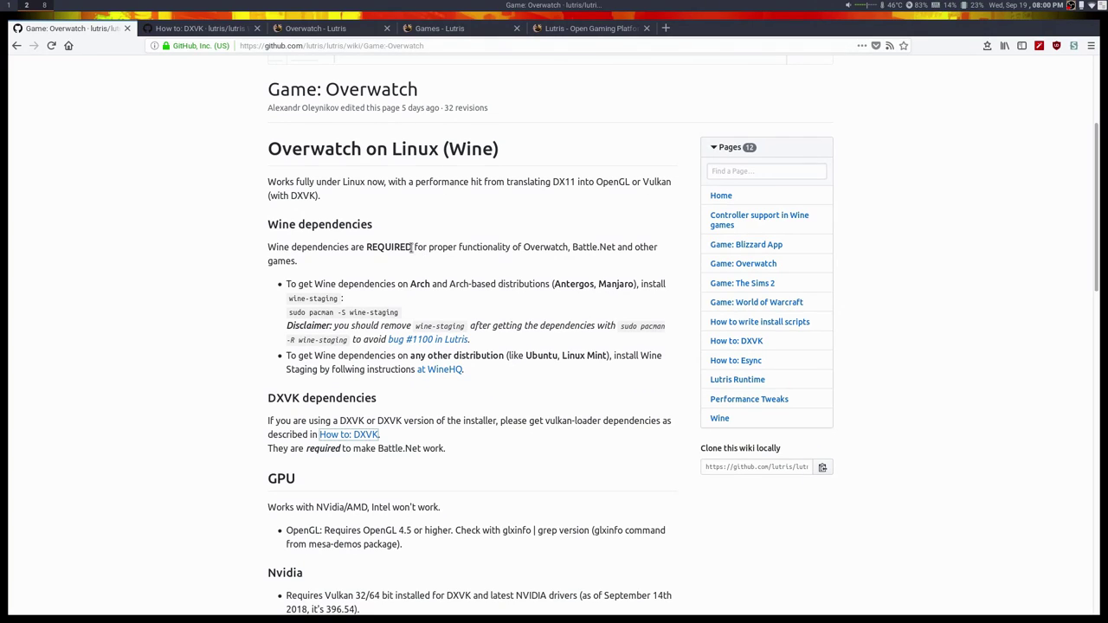
{"action": "middle_click", "coordinate": [737, 245]}
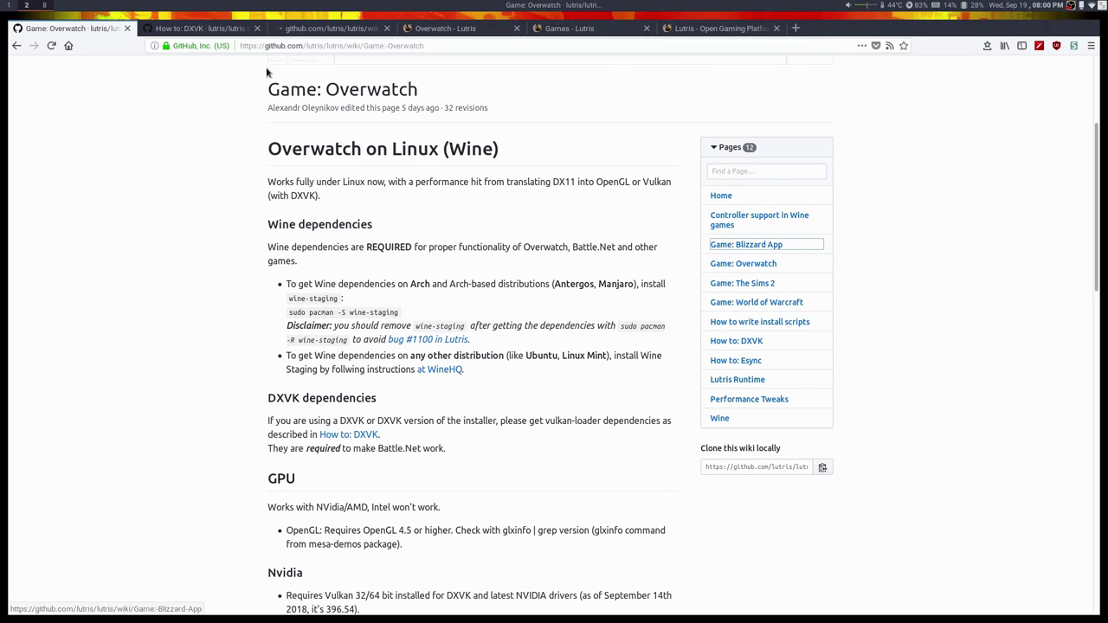
{"action": "left_click", "coordinate": [208, 33]}
{"action": "scroll", "coordinate": [338, 273], "scroll_direction": "down", "scroll_amount": 5}
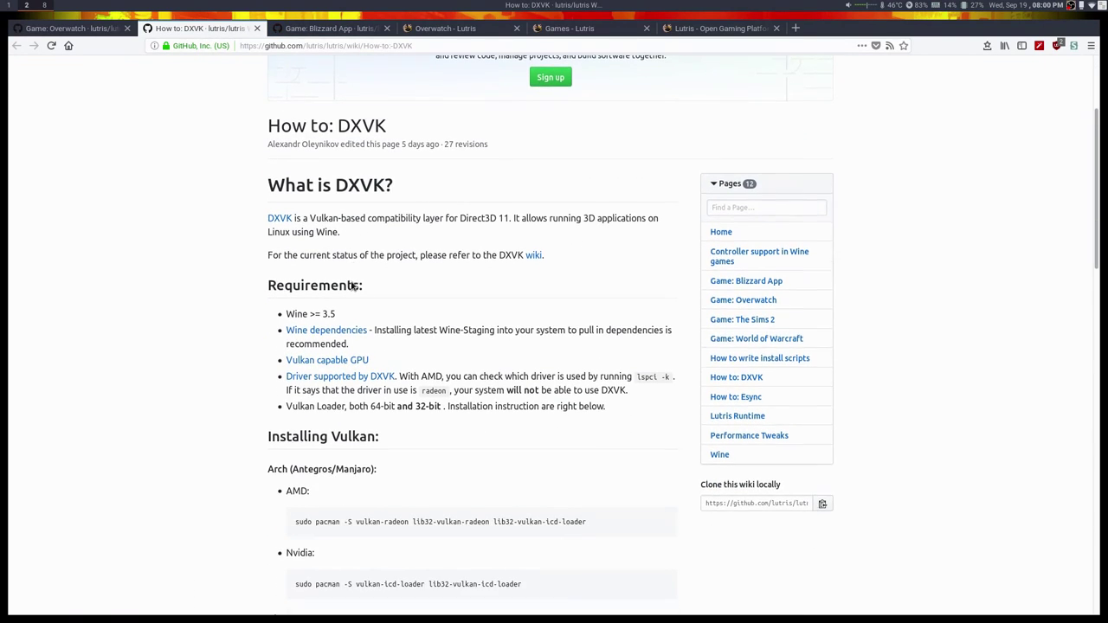
{"action": "scroll", "coordinate": [465, 362], "scroll_direction": "down", "scroll_amount": 3}
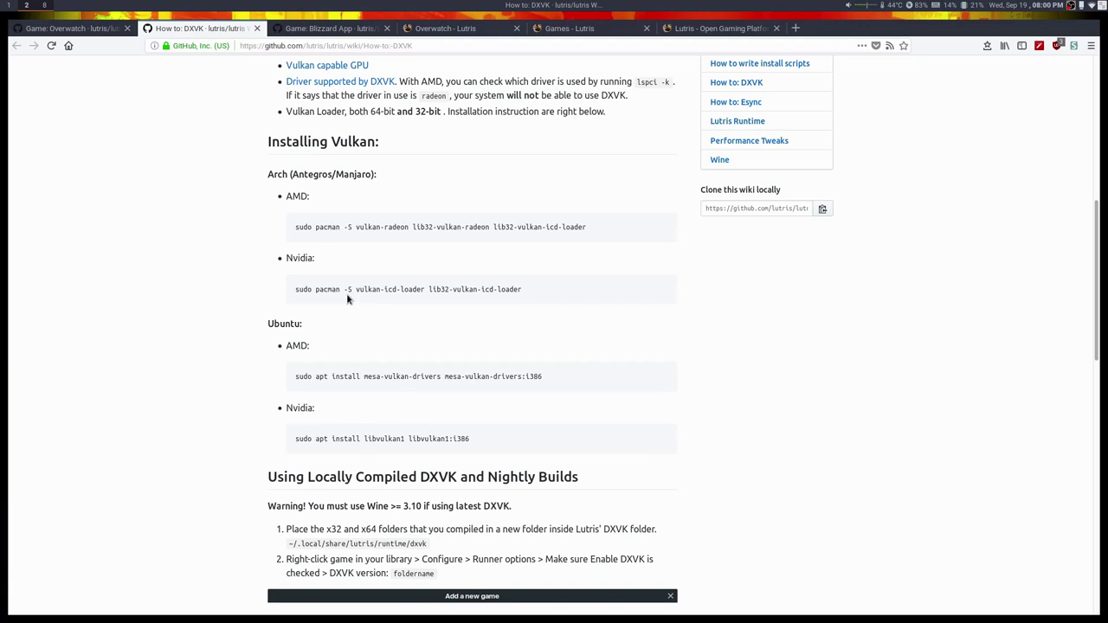
{"action": "left_click_drag", "start_coordinate": [300, 224], "coordinate": [584, 235]}
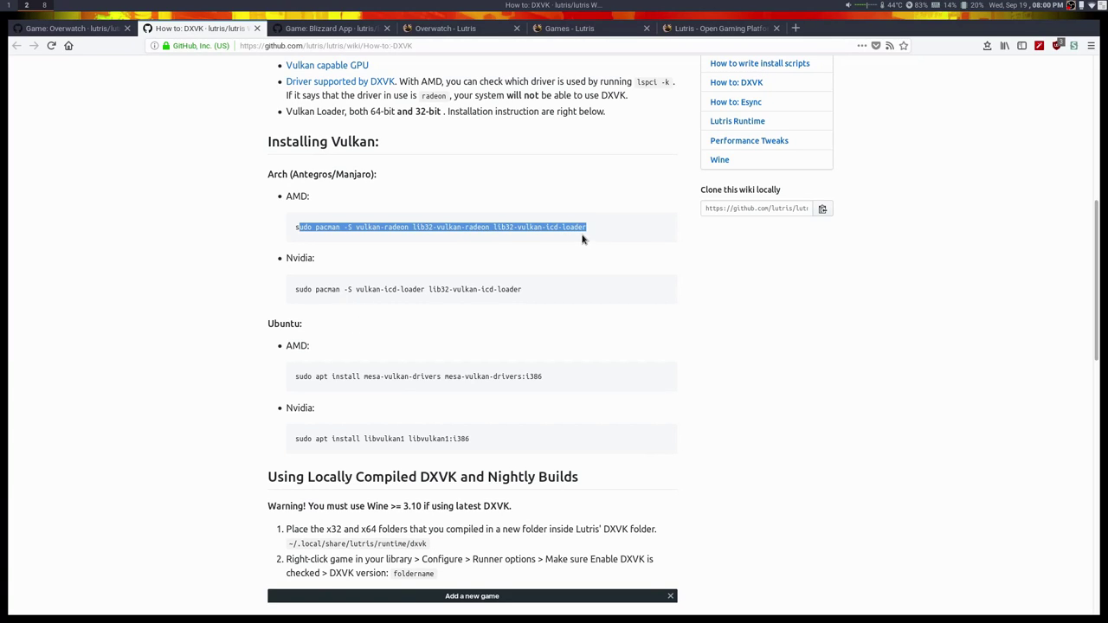
{"action": "triple_click", "coordinate": [569, 235]}
{"action": "triple_click", "coordinate": [400, 291]}
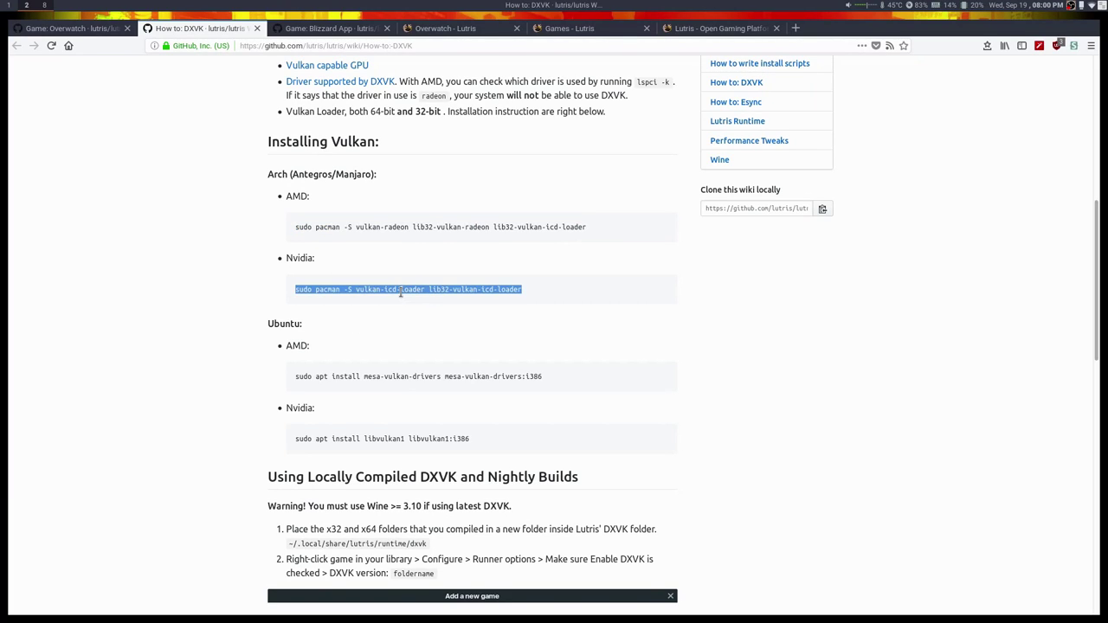
{"action": "scroll", "coordinate": [372, 381], "scroll_direction": "down", "scroll_amount": 3}
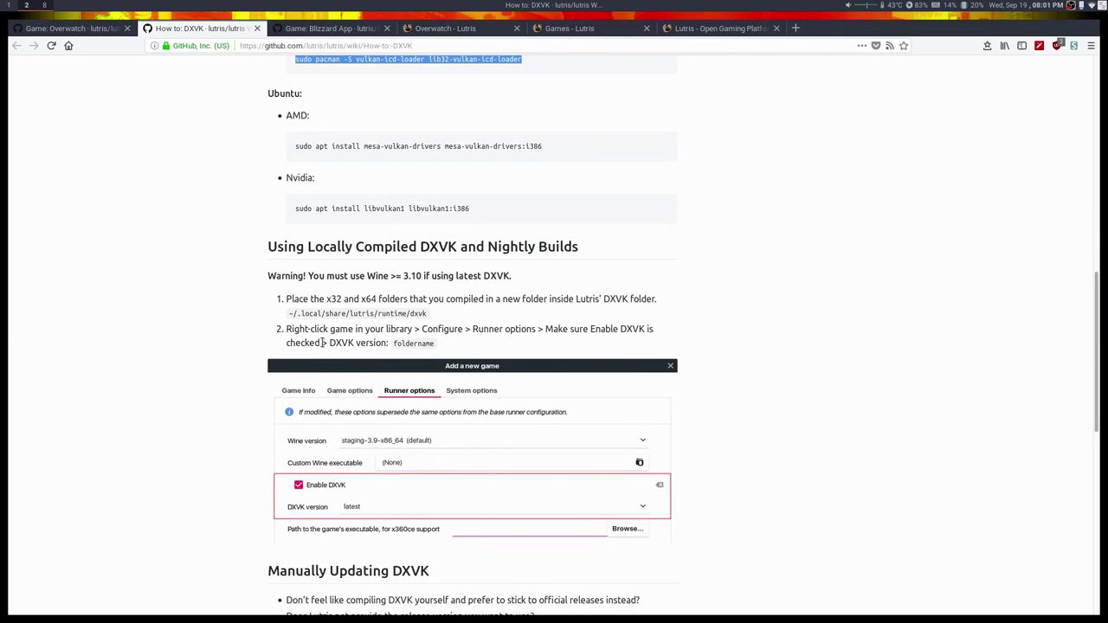
{"action": "scroll", "coordinate": [398, 327], "scroll_direction": "down", "scroll_amount": 1}
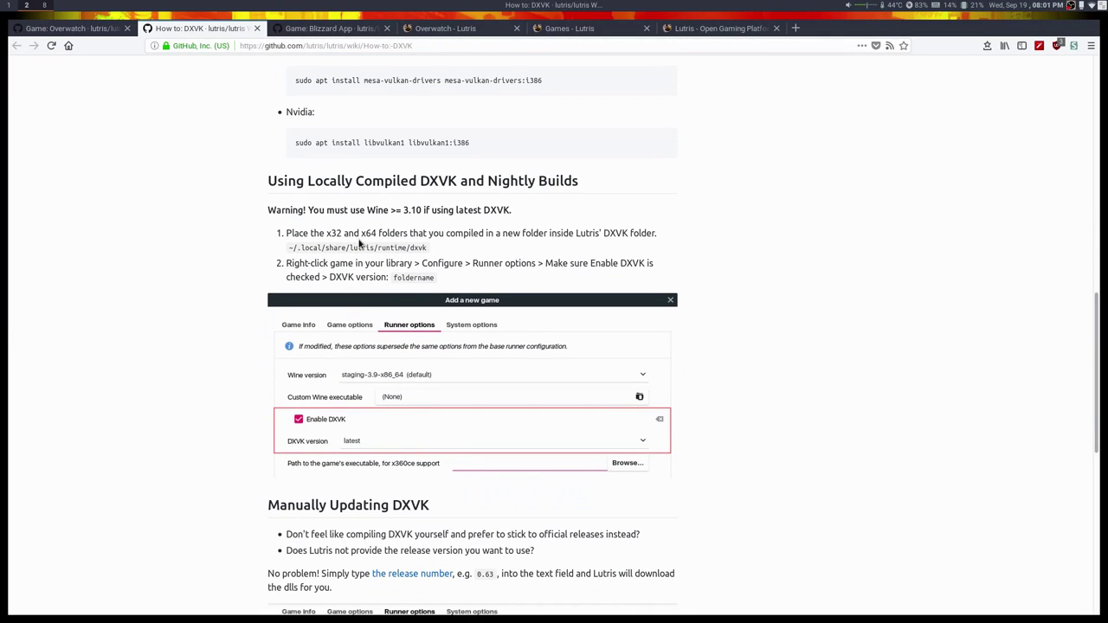
{"action": "triple_click", "coordinate": [341, 219]}
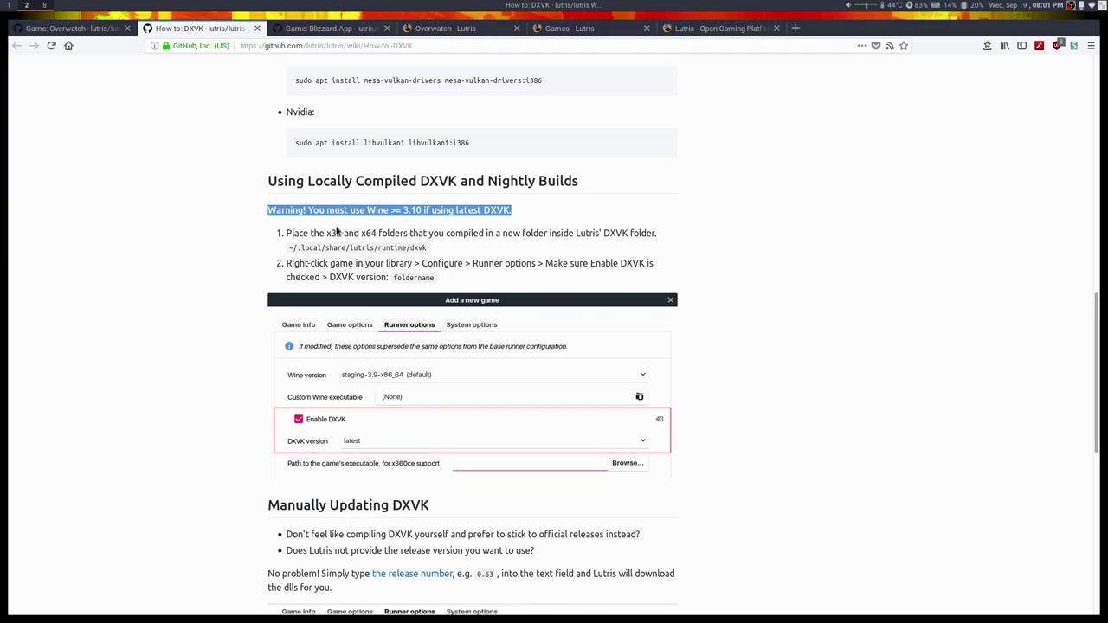
{"action": "scroll", "coordinate": [343, 360], "scroll_direction": "down", "scroll_amount": 2}
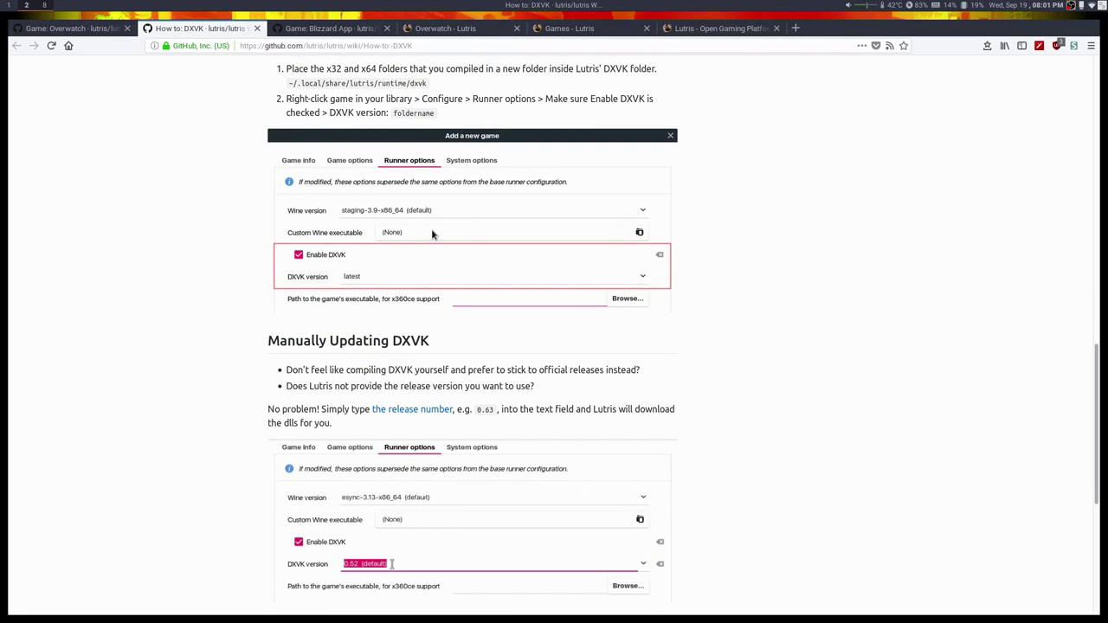
{"action": "scroll", "coordinate": [431, 228], "scroll_direction": "up", "scroll_amount": 3}
{"action": "scroll", "coordinate": [405, 334], "scroll_direction": "down", "scroll_amount": 1}
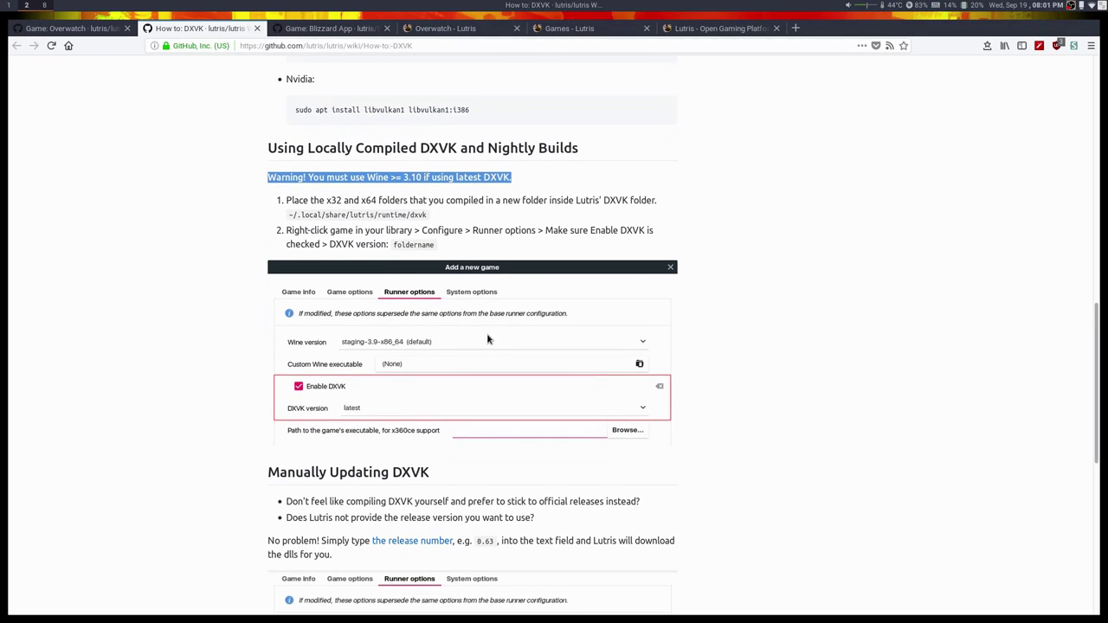
{"action": "scroll", "coordinate": [470, 445], "scroll_direction": "down", "scroll_amount": 3}
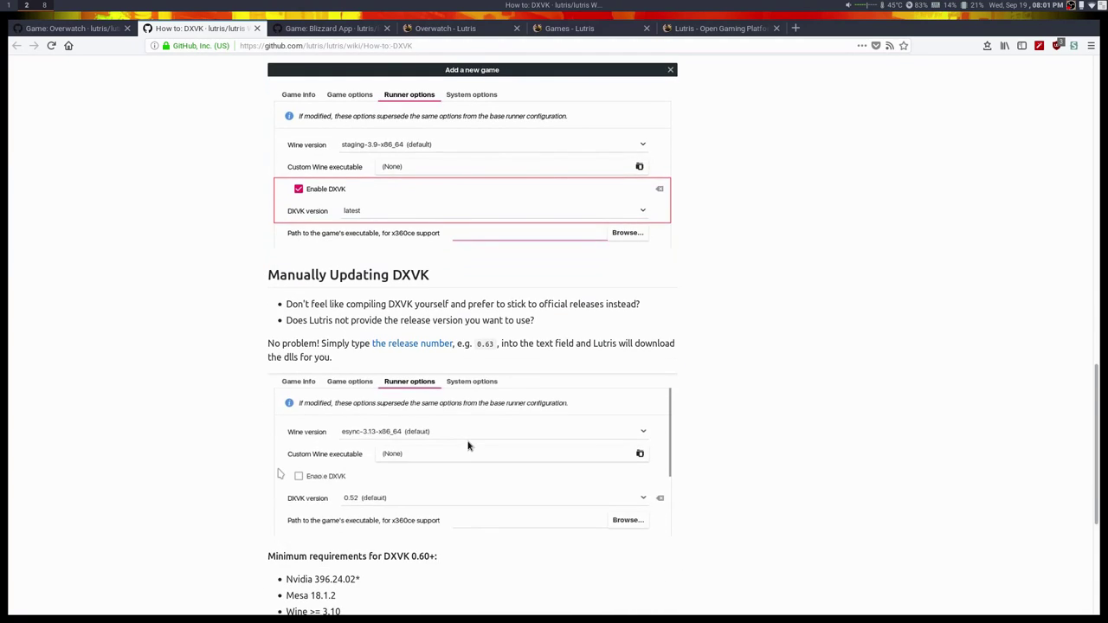
{"action": "scroll", "coordinate": [458, 426], "scroll_direction": "up", "scroll_amount": 6}
{"action": "scroll", "coordinate": [458, 407], "scroll_direction": "up", "scroll_amount": 2}
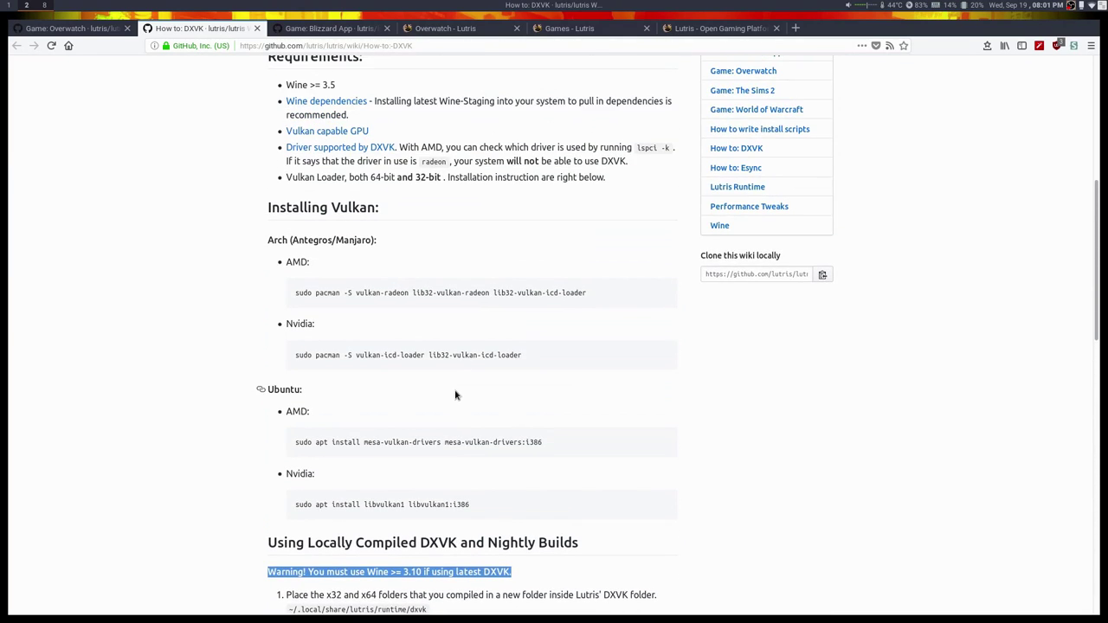
{"action": "scroll", "coordinate": [389, 230], "scroll_direction": "up", "scroll_amount": 1}
{"action": "scroll", "coordinate": [392, 238], "scroll_direction": "down", "scroll_amount": 1}
{"action": "scroll", "coordinate": [394, 242], "scroll_direction": "down", "scroll_amount": 8}
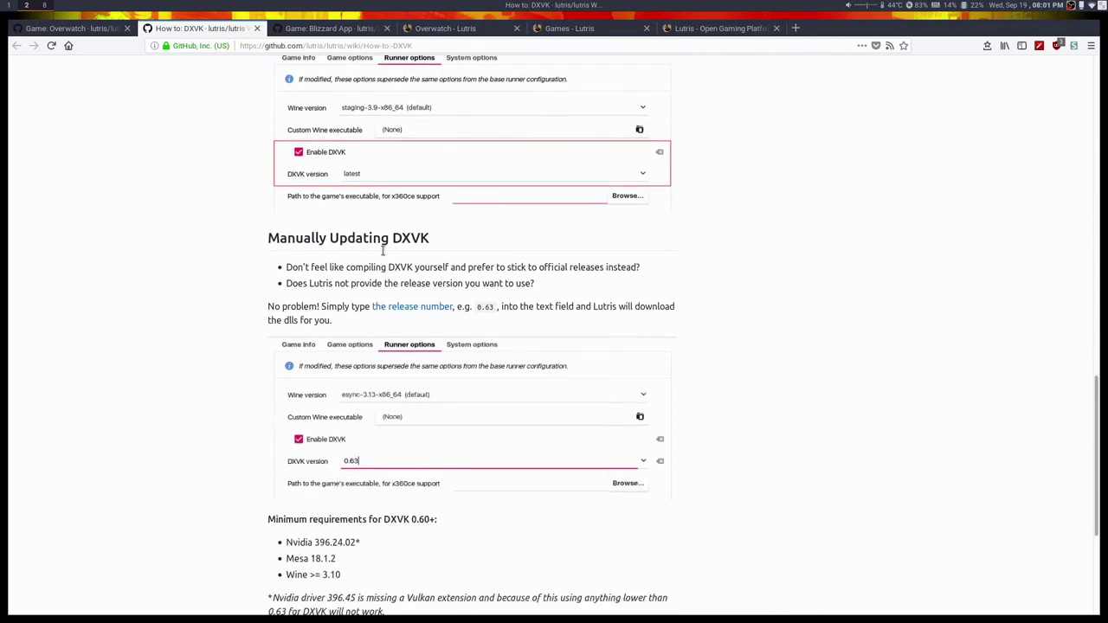
{"action": "scroll", "coordinate": [387, 251], "scroll_direction": "down", "scroll_amount": 1}
{"action": "scroll", "coordinate": [385, 252], "scroll_direction": "down", "scroll_amount": 1}
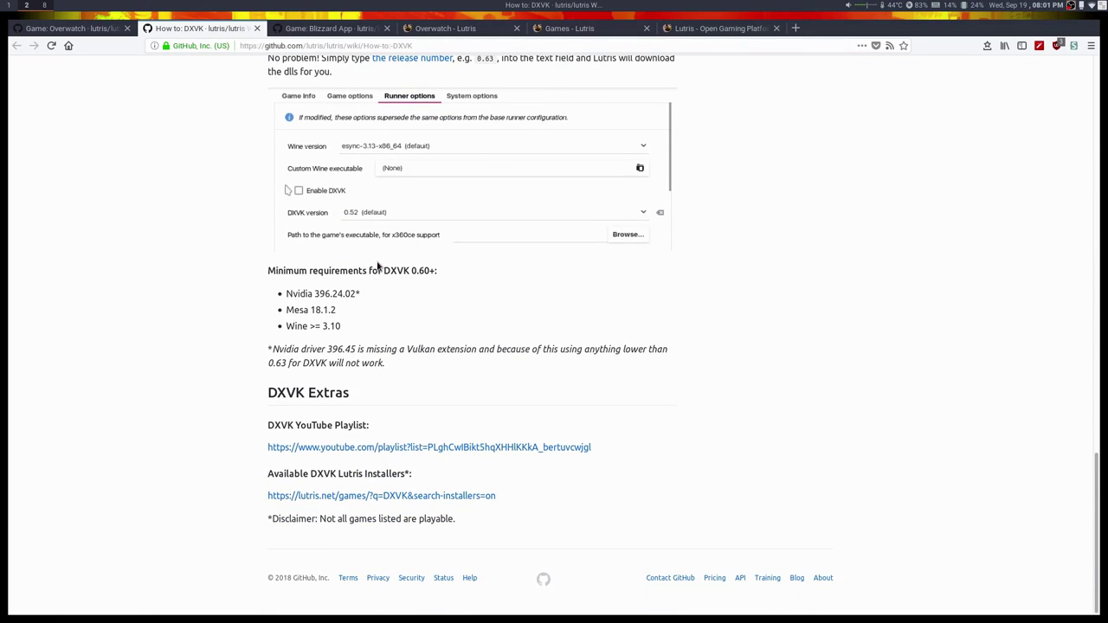
Run yay -Ss dxvk in the fish terminal and highlight dxvk-bin, dxvk-win32-bin and dxvk-win64-bin.
{"action": "key", "text": "F12"}
{"action": "type", "text": "yay "}
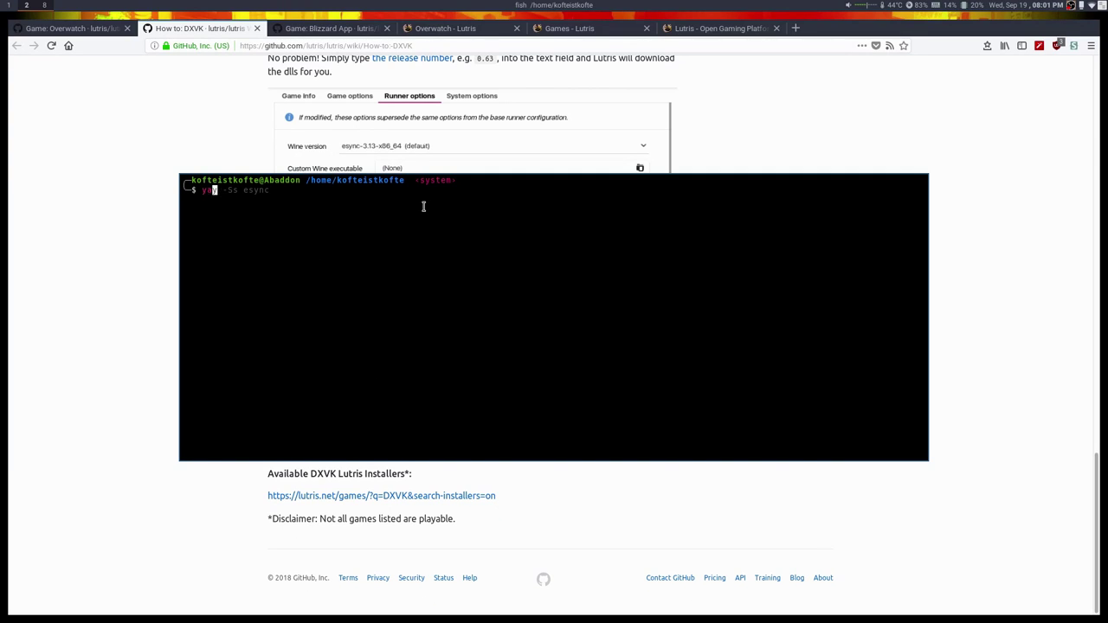
{"action": "type", "text": "-Ss dxvk"}
{"action": "key", "text": "Return"}
{"action": "key", "text": "F12"}
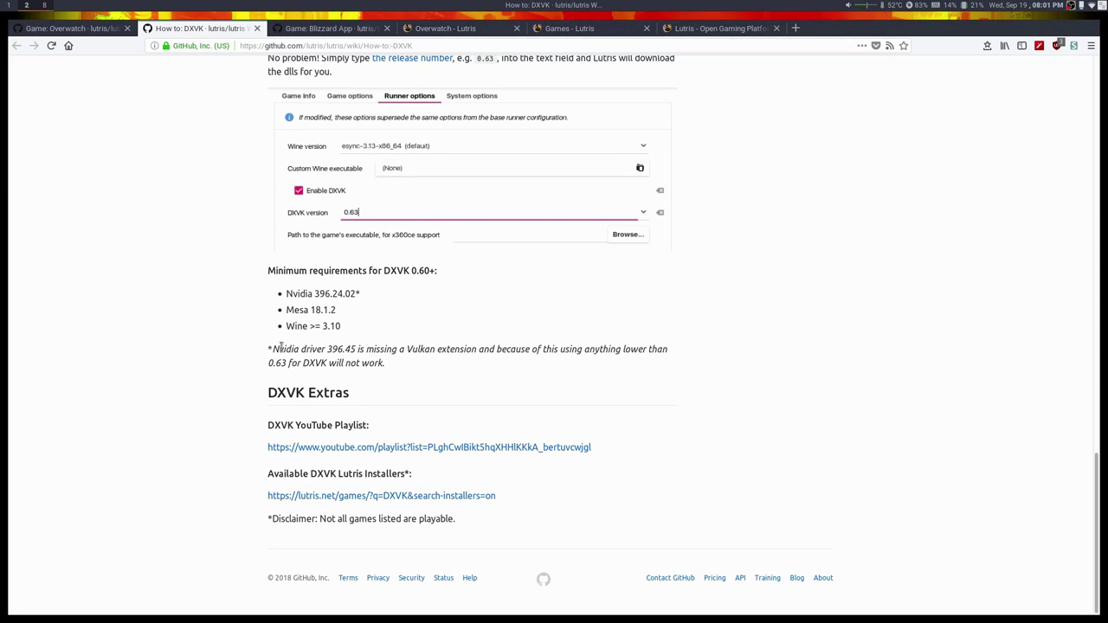
{"action": "key", "text": "F12"}
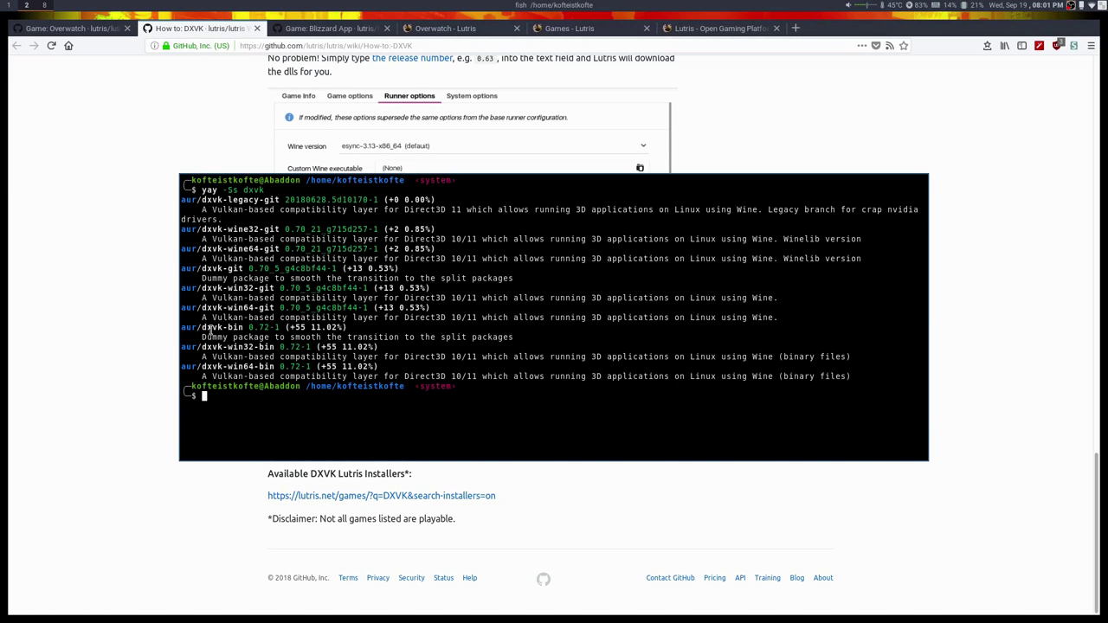
{"action": "left_click_drag", "start_coordinate": [202, 329], "coordinate": [245, 331]}
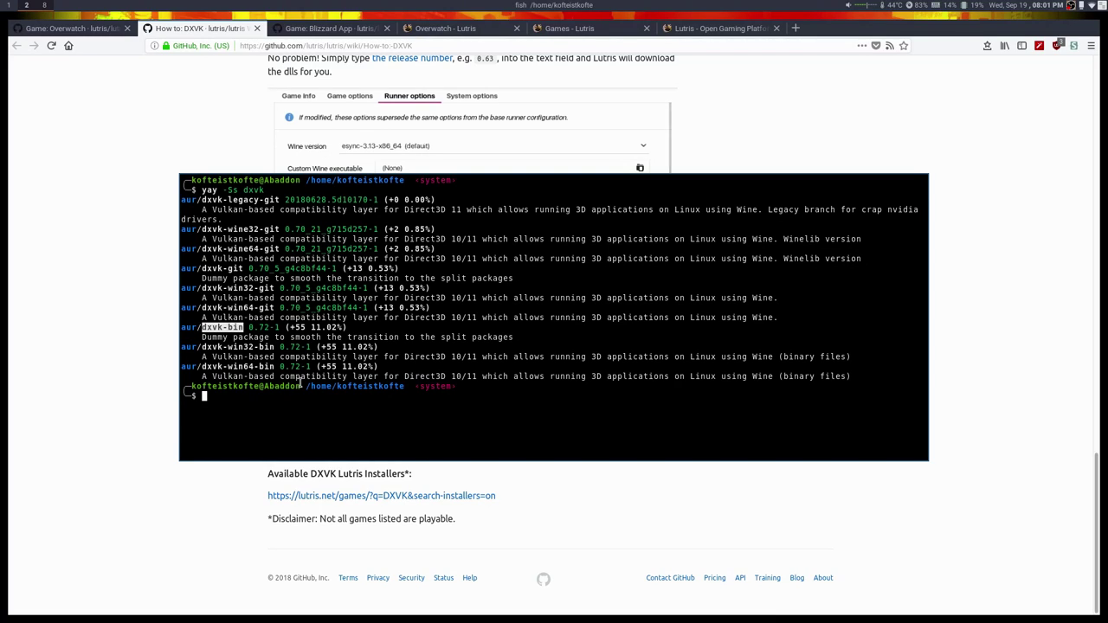
{"action": "left_click", "coordinate": [208, 347]}
{"action": "left_click_drag", "start_coordinate": [181, 346], "coordinate": [374, 367]}
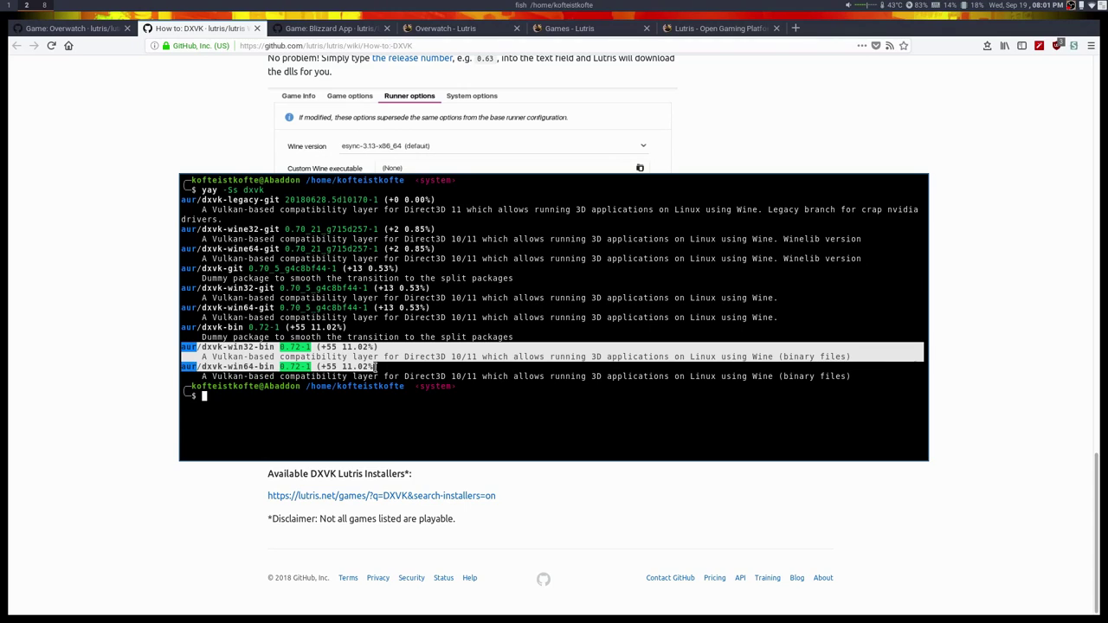
{"action": "left_click", "coordinate": [378, 368]}
Hide the terminal and show the Game: Blizzard App wiki page.
{"action": "key", "text": "F12"}
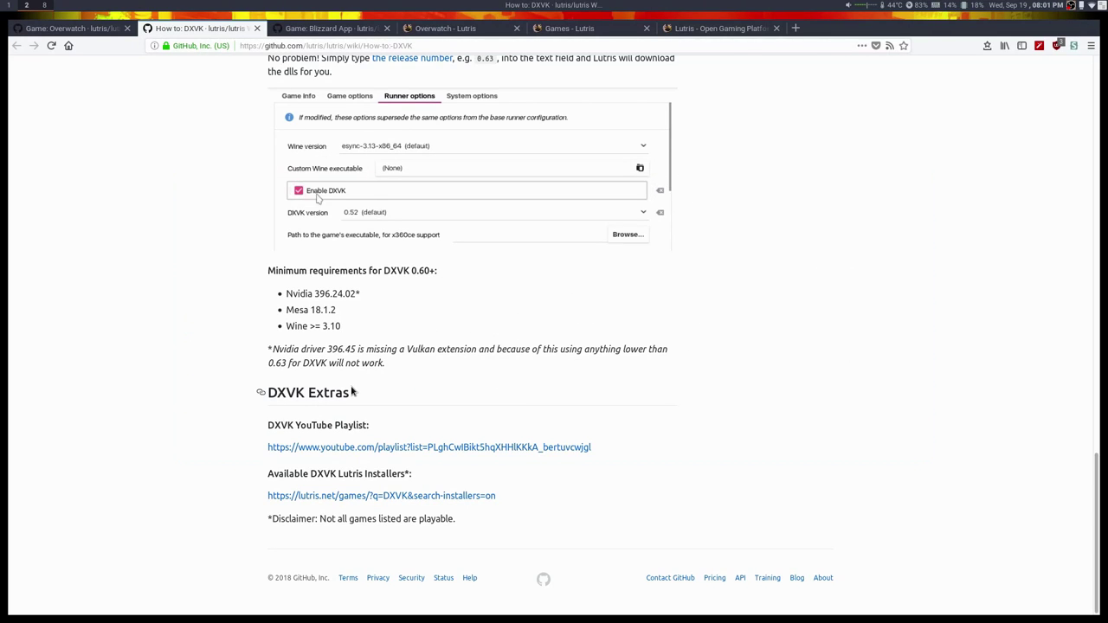
{"action": "scroll", "coordinate": [632, 484], "scroll_direction": "up", "scroll_amount": 3}
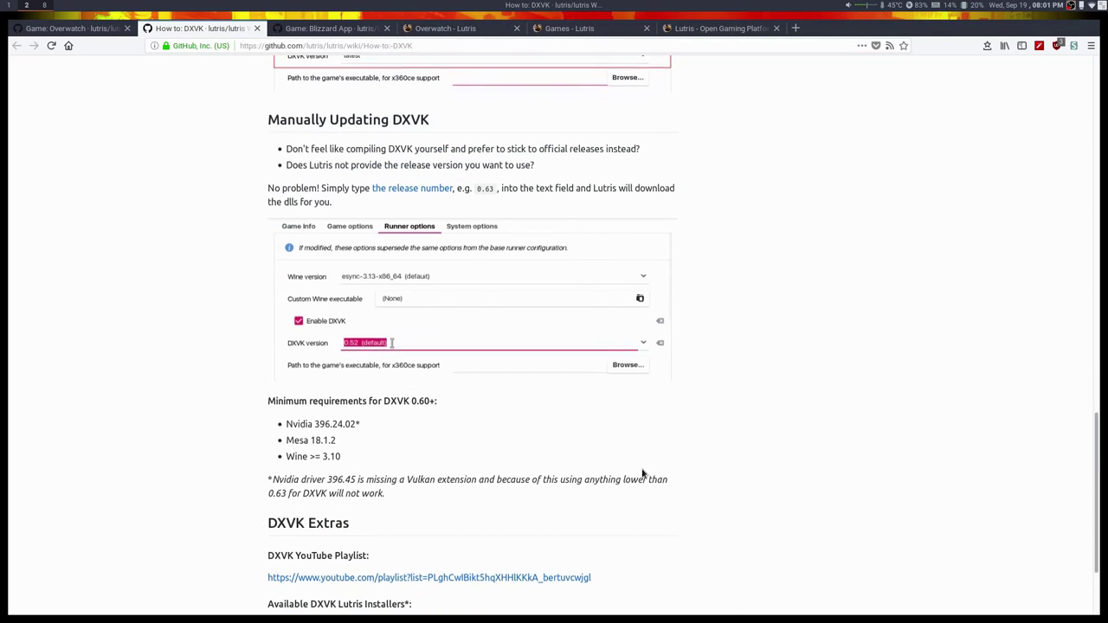
{"action": "scroll", "coordinate": [644, 462], "scroll_direction": "up", "scroll_amount": 15}
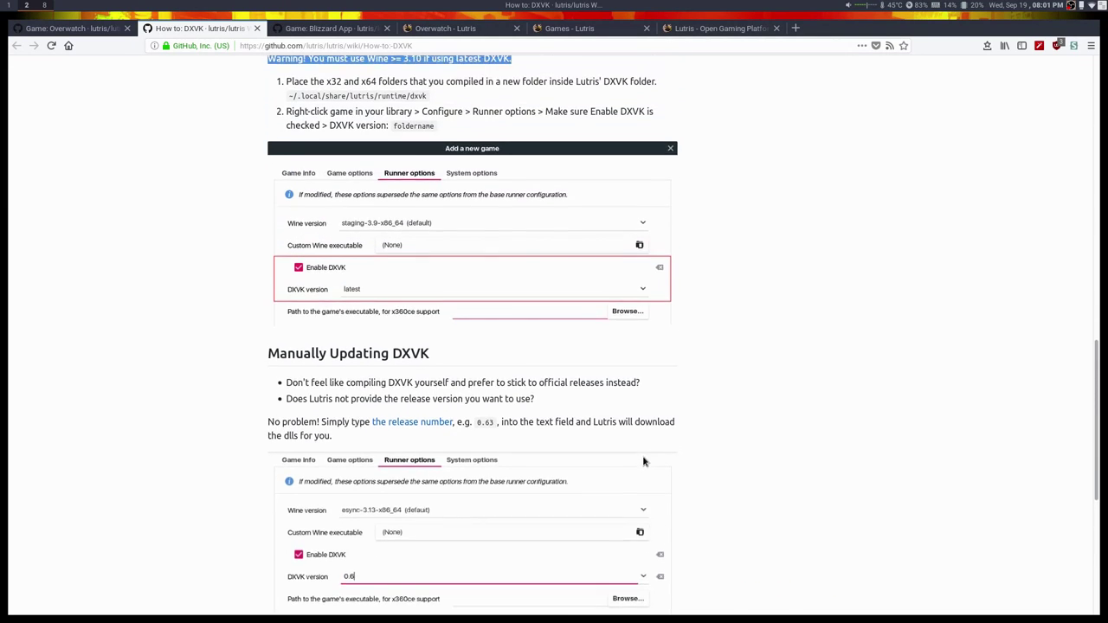
{"action": "scroll", "coordinate": [637, 422], "scroll_direction": "up", "scroll_amount": 5}
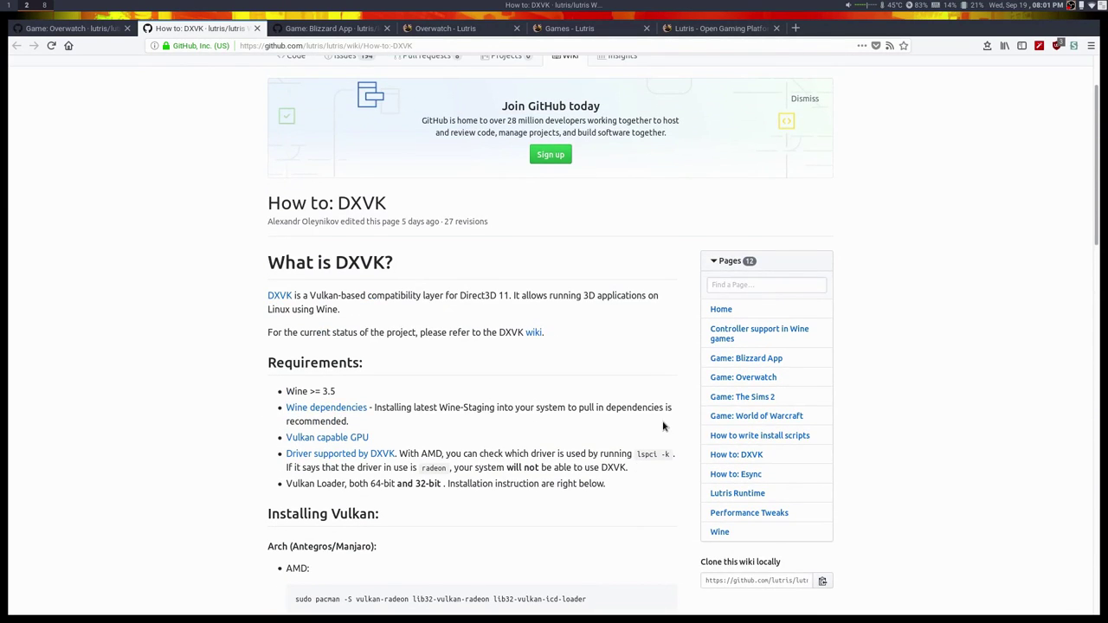
{"action": "left_click", "coordinate": [310, 35]}
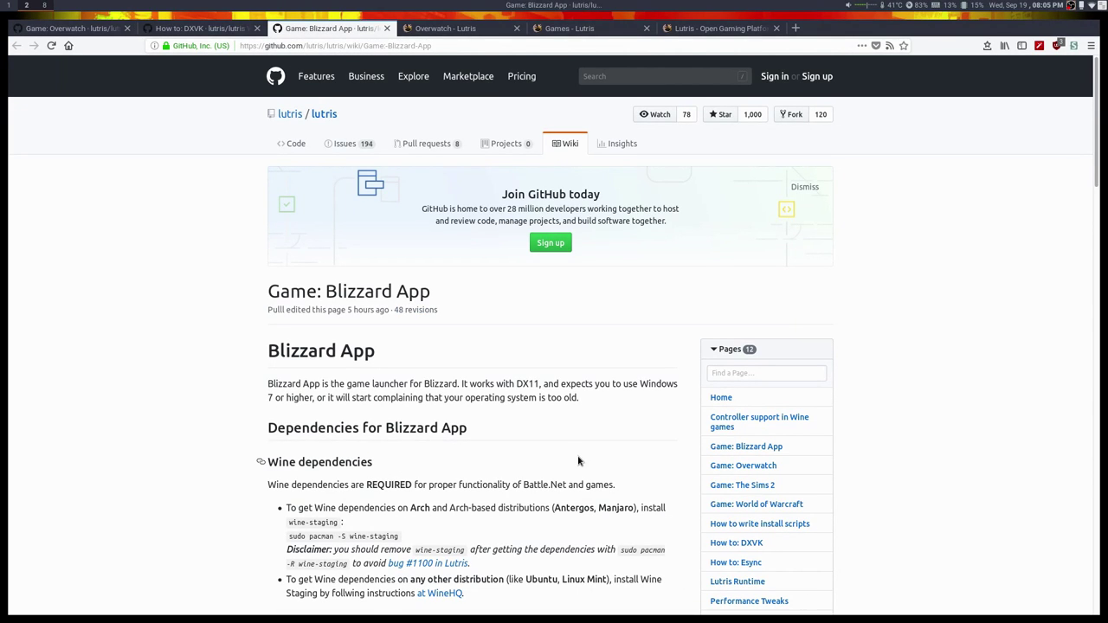
{"action": "scroll", "coordinate": [578, 462], "scroll_direction": "down", "scroll_amount": 1}
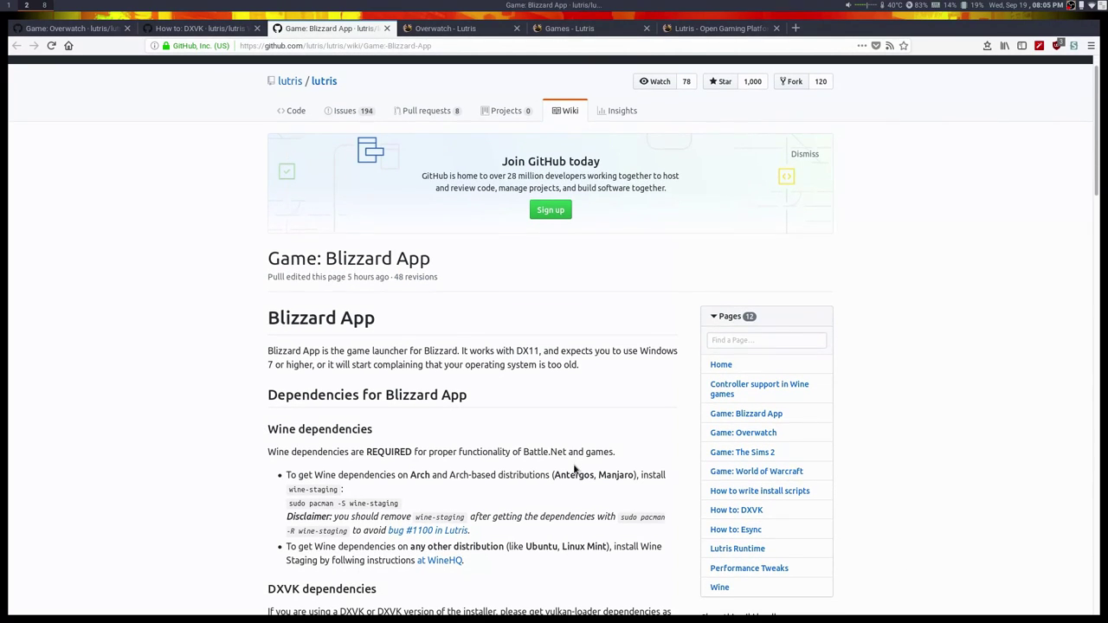
{"action": "scroll", "coordinate": [574, 469], "scroll_direction": "down", "scroll_amount": 3}
{"action": "scroll", "coordinate": [422, 314], "scroll_direction": "down", "scroll_amount": 4}
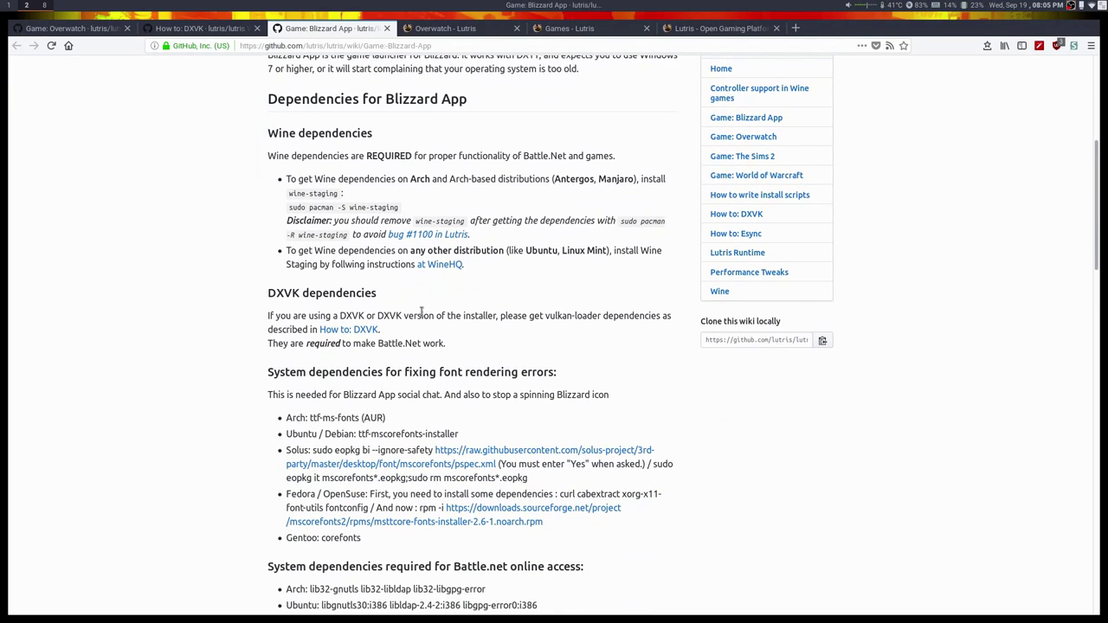
{"action": "scroll", "coordinate": [422, 315], "scroll_direction": "down", "scroll_amount": 1}
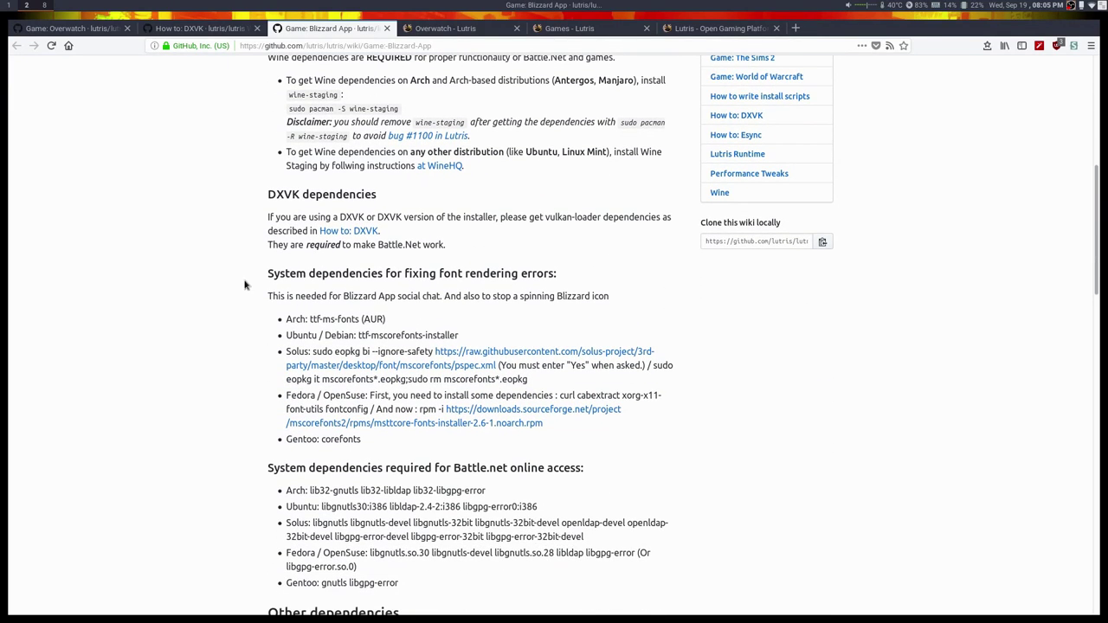
{"action": "left_click_drag", "start_coordinate": [311, 319], "coordinate": [359, 319]}
{"action": "left_click", "coordinate": [322, 320]}
{"action": "scroll", "coordinate": [314, 320], "scroll_direction": "down", "scroll_amount": 3}
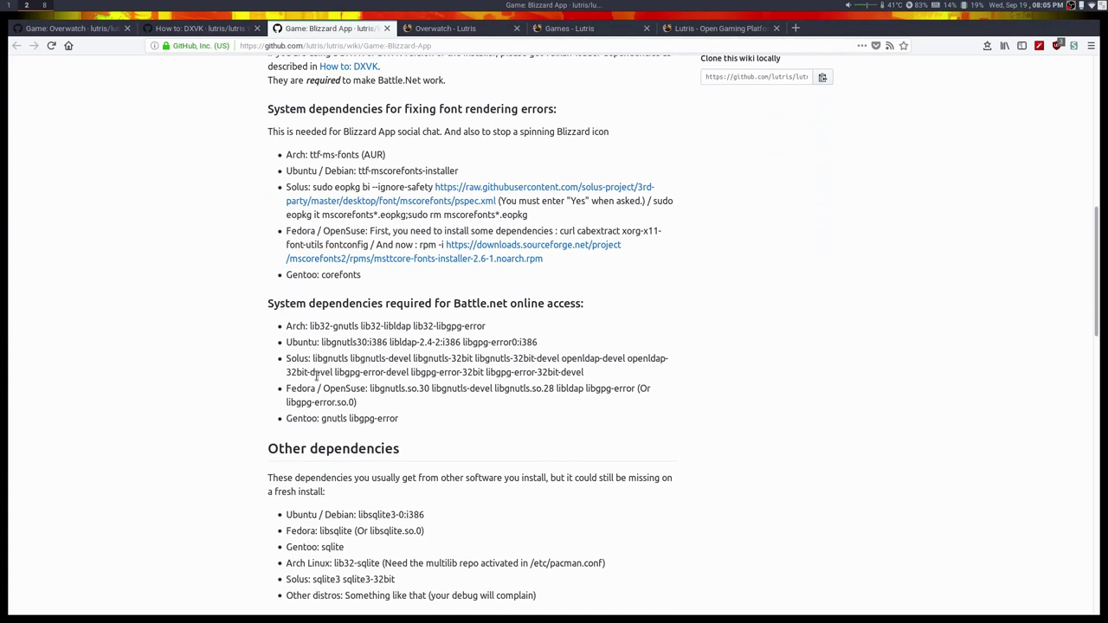
{"action": "left_click_drag", "start_coordinate": [309, 326], "coordinate": [506, 327]}
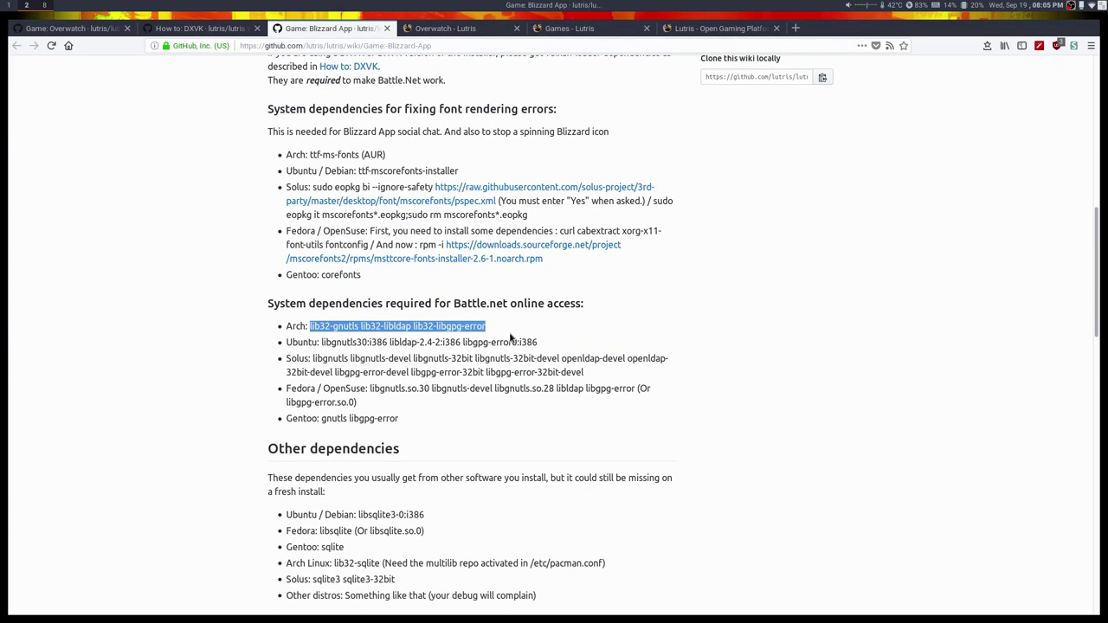
{"action": "scroll", "coordinate": [440, 452], "scroll_direction": "down", "scroll_amount": 2}
{"action": "left_click_drag", "start_coordinate": [358, 417], "coordinate": [512, 420]}
{"action": "left_click", "coordinate": [511, 420]}
{"action": "scroll", "coordinate": [512, 420], "scroll_direction": "down", "scroll_amount": 3}
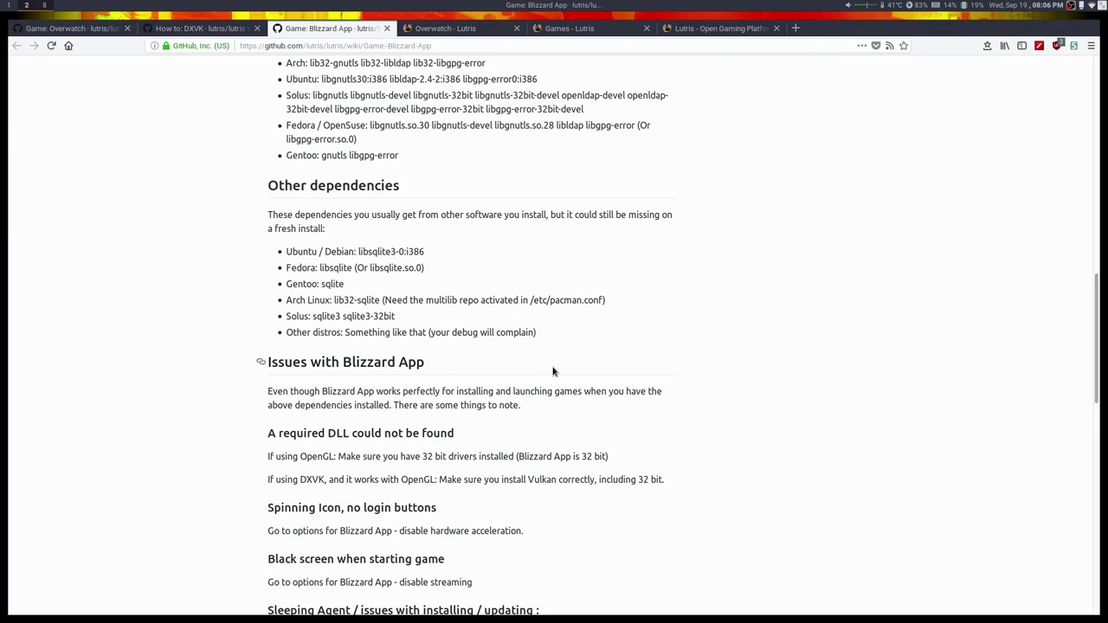
{"action": "scroll", "coordinate": [555, 372], "scroll_direction": "down", "scroll_amount": 3}
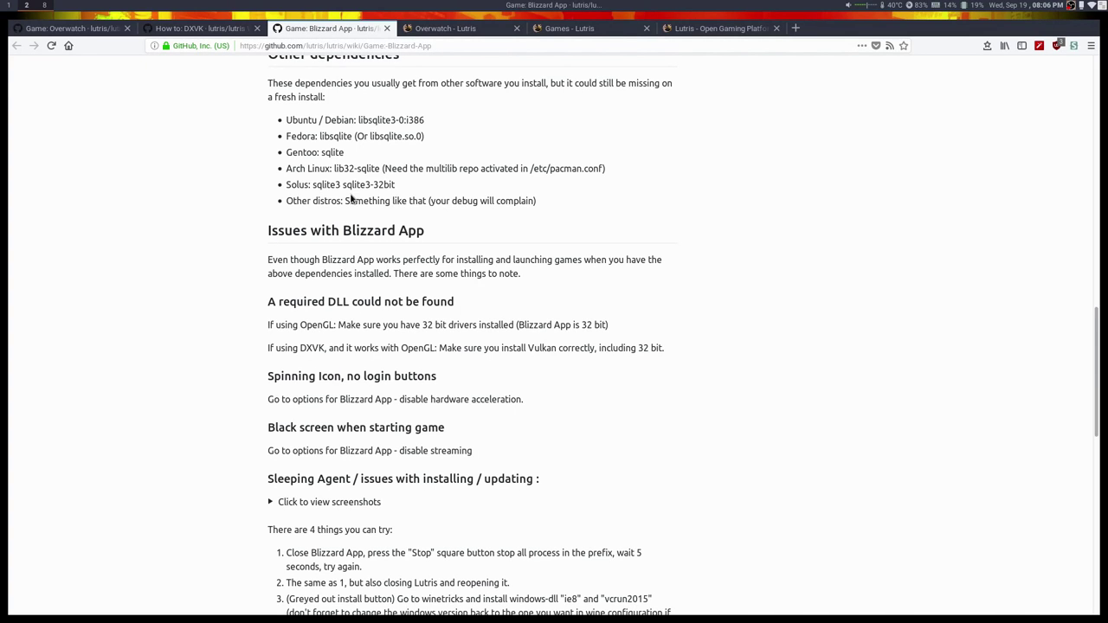
{"action": "scroll", "coordinate": [459, 173], "scroll_direction": "down", "scroll_amount": 5}
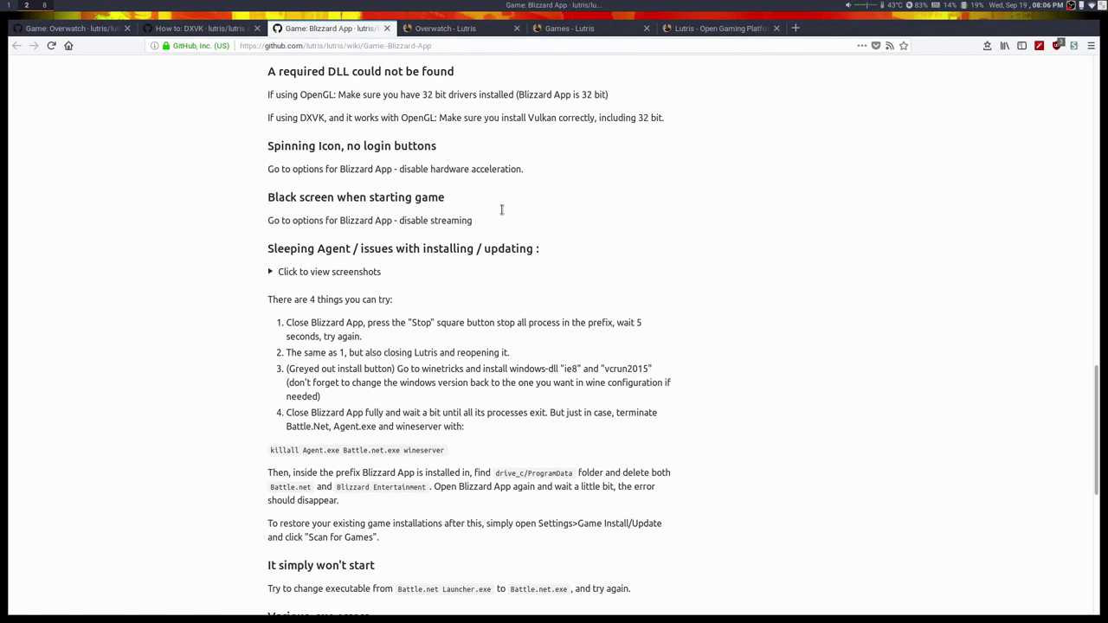
{"action": "scroll", "coordinate": [471, 153], "scroll_direction": "up", "scroll_amount": 10}
Look over the Lutris games list, Blizzard App and How to: DXVK wiki pages.
{"action": "left_click", "coordinate": [576, 28]}
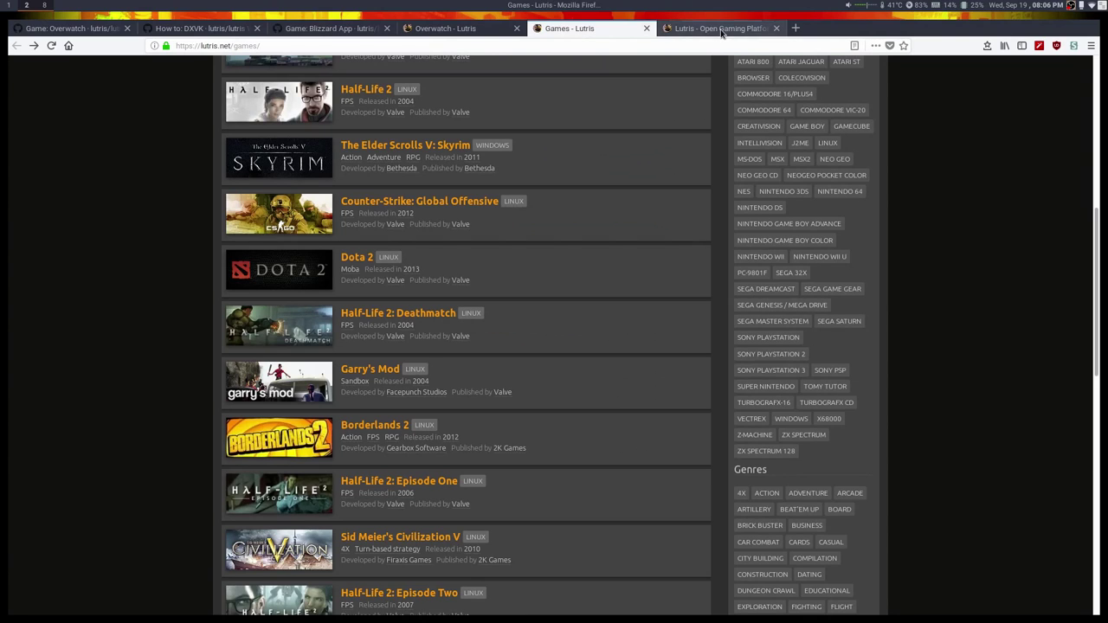
{"action": "left_click", "coordinate": [317, 31]}
{"action": "left_click", "coordinate": [199, 28]}
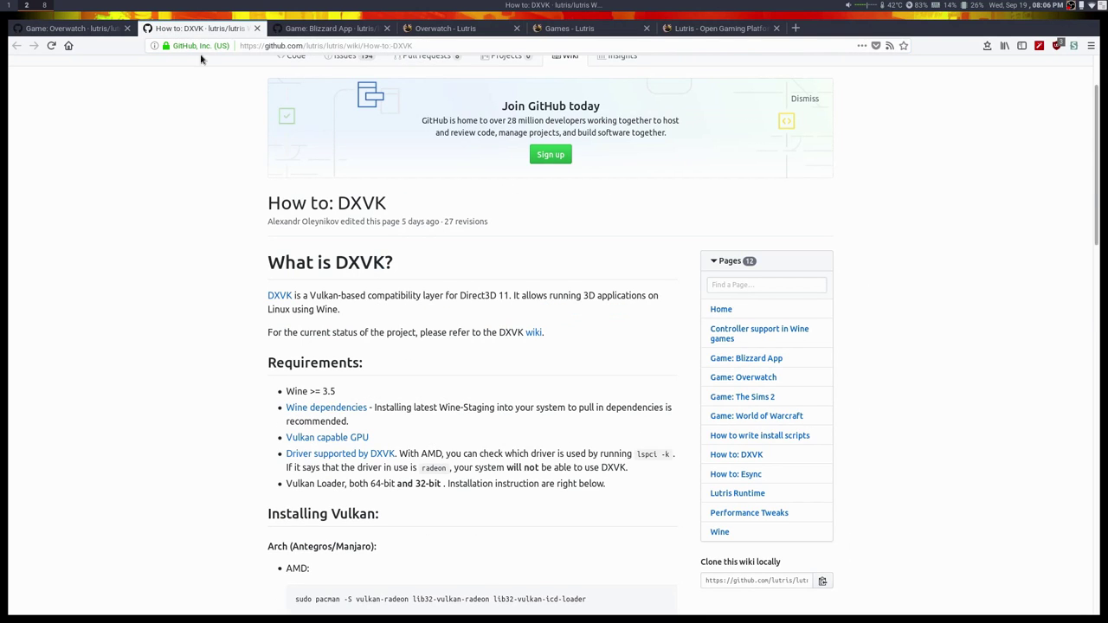
{"action": "scroll", "coordinate": [161, 156], "scroll_direction": "down", "scroll_amount": 8}
{"action": "scroll", "coordinate": [566, 217], "scroll_direction": "up", "scroll_amount": 3}
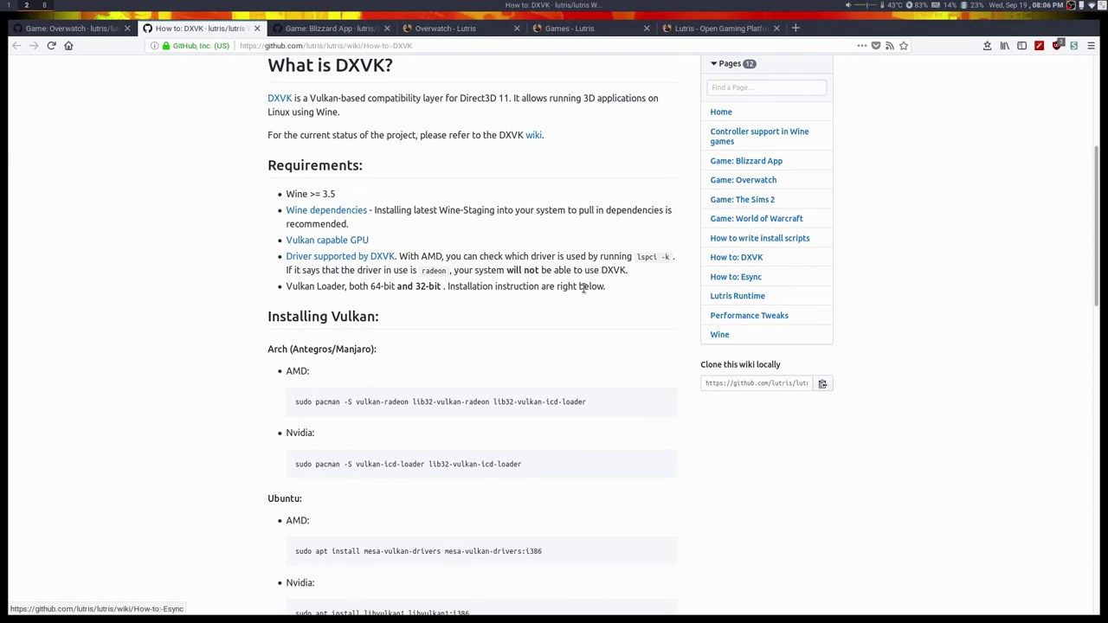
Read through the How to: Esync wiki page.
{"action": "left_click", "coordinate": [736, 278]}
{"action": "scroll", "coordinate": [337, 305], "scroll_direction": "down", "scroll_amount": 7}
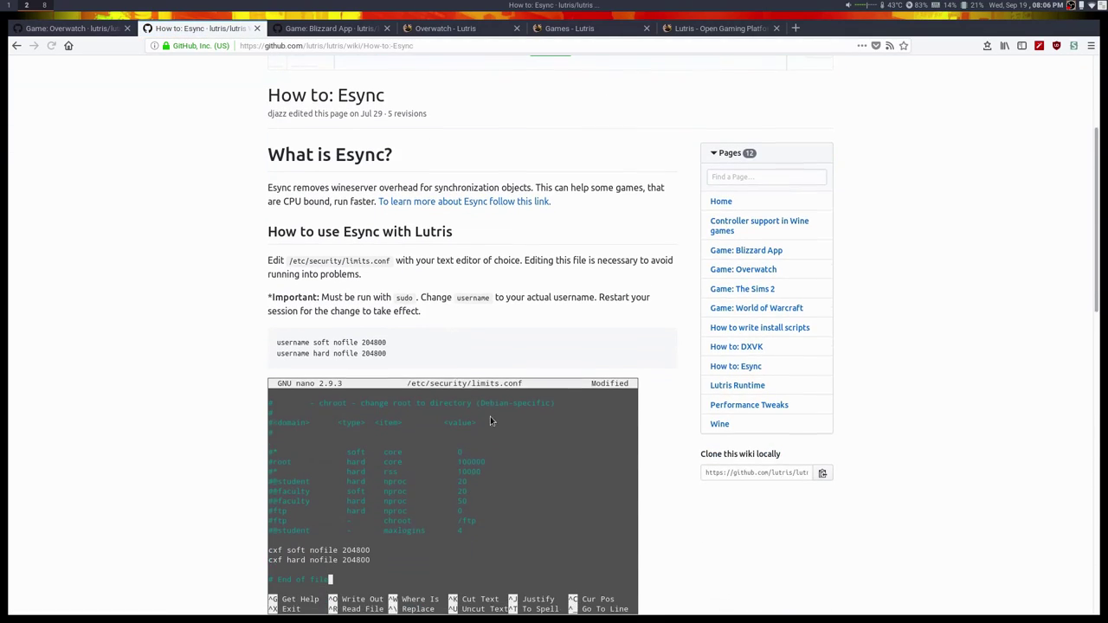
{"action": "scroll", "coordinate": [336, 303], "scroll_direction": "down", "scroll_amount": 7}
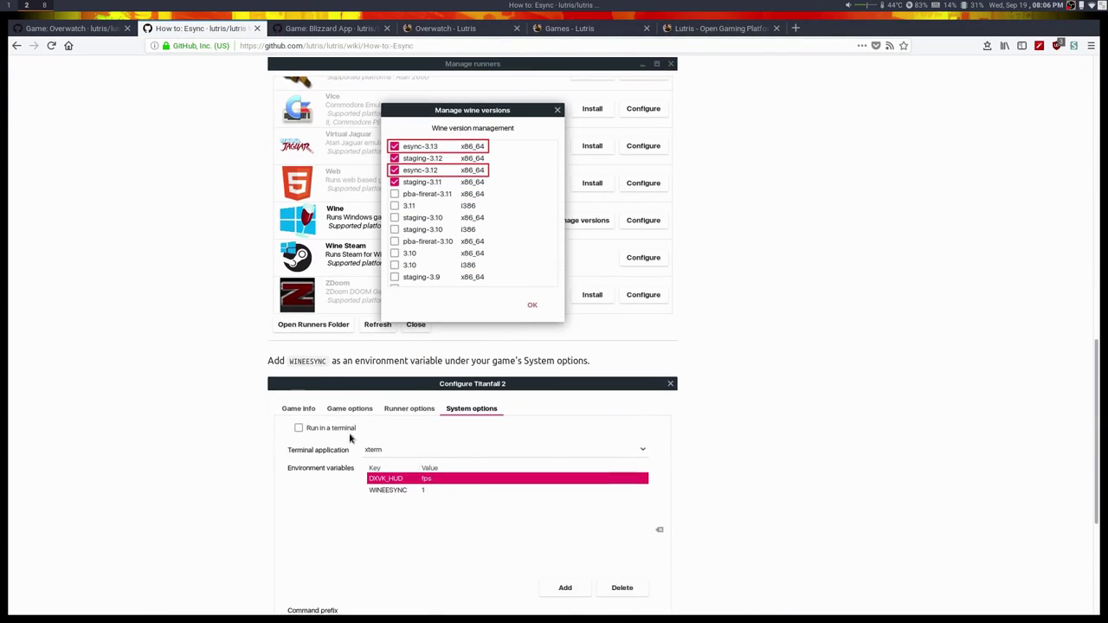
{"action": "scroll", "coordinate": [487, 424], "scroll_direction": "down", "scroll_amount": 2}
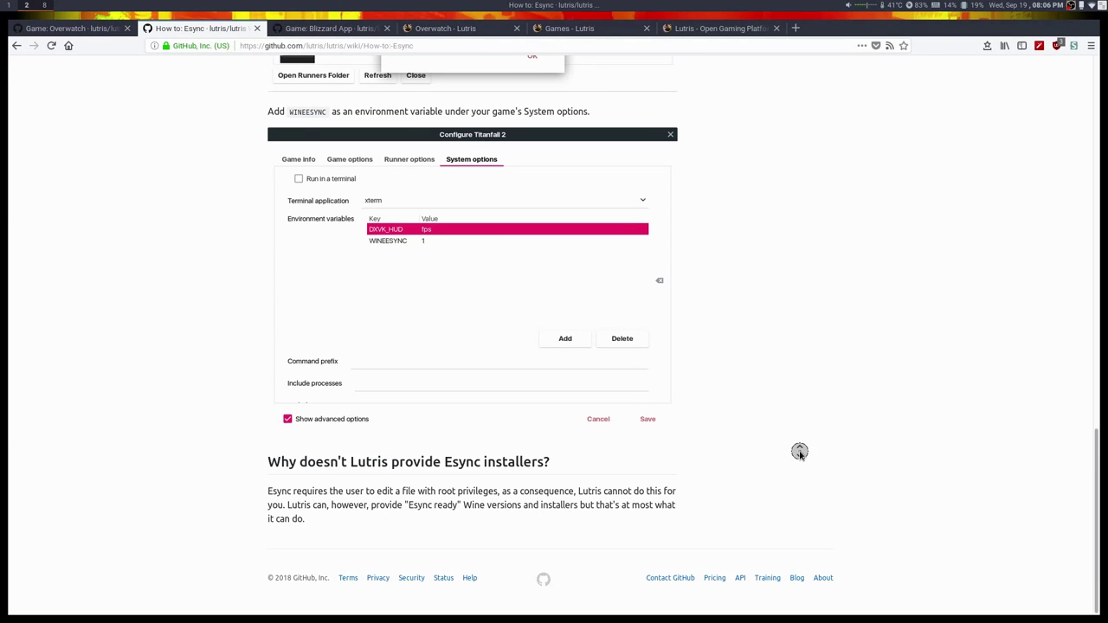
{"action": "key", "text": "Home"}
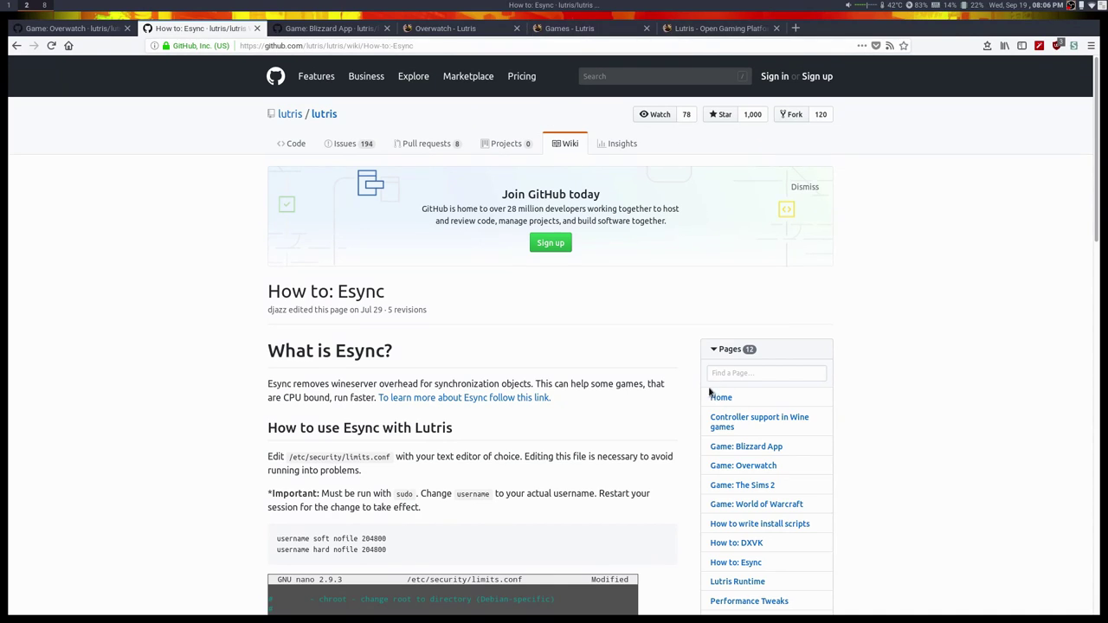
{"action": "scroll", "coordinate": [710, 386], "scroll_direction": "down", "scroll_amount": 3}
Go back to the lutris.net Overwatch installers page and highlight the DXVK (September 2018) version label.
{"action": "left_click", "coordinate": [705, 28]}
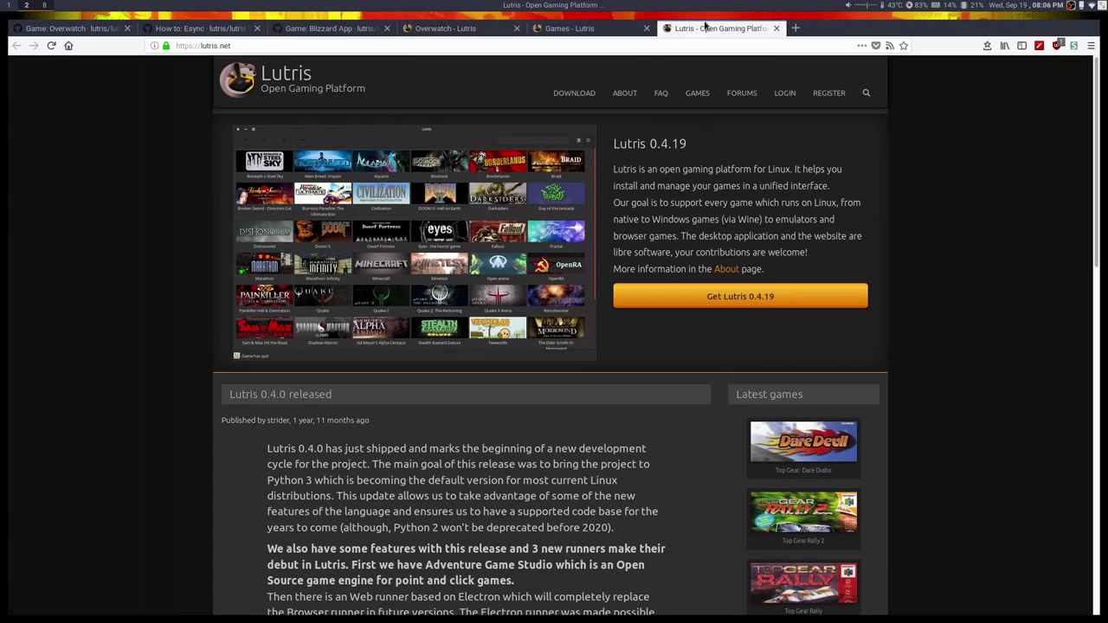
{"action": "left_click", "coordinate": [445, 28]}
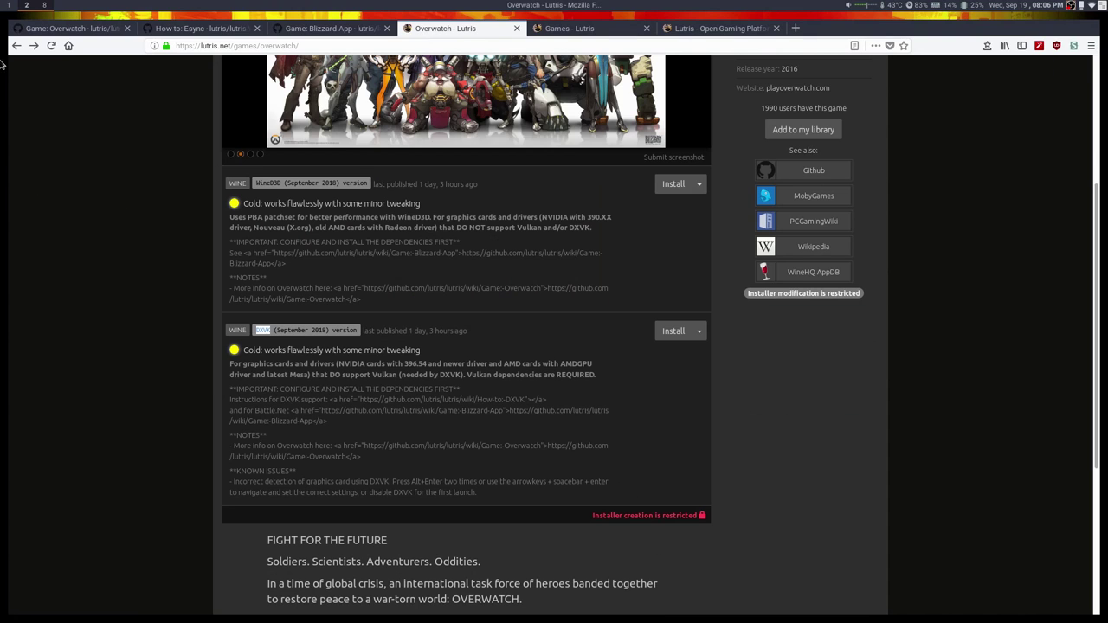
{"action": "left_click", "coordinate": [7, 5]}
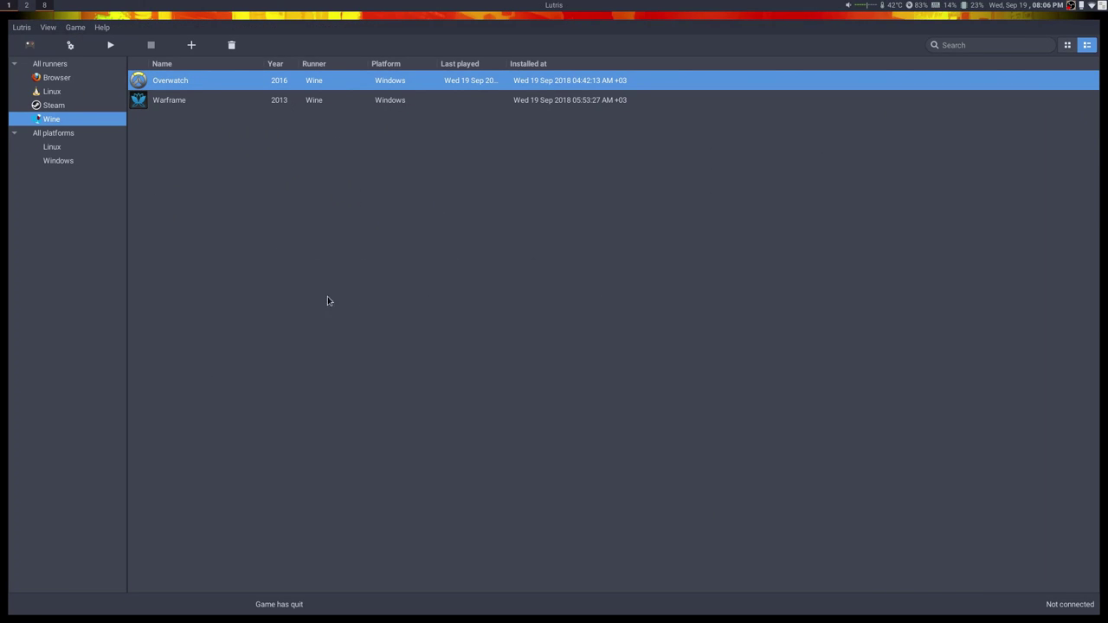
{"action": "left_click", "coordinate": [23, 6]}
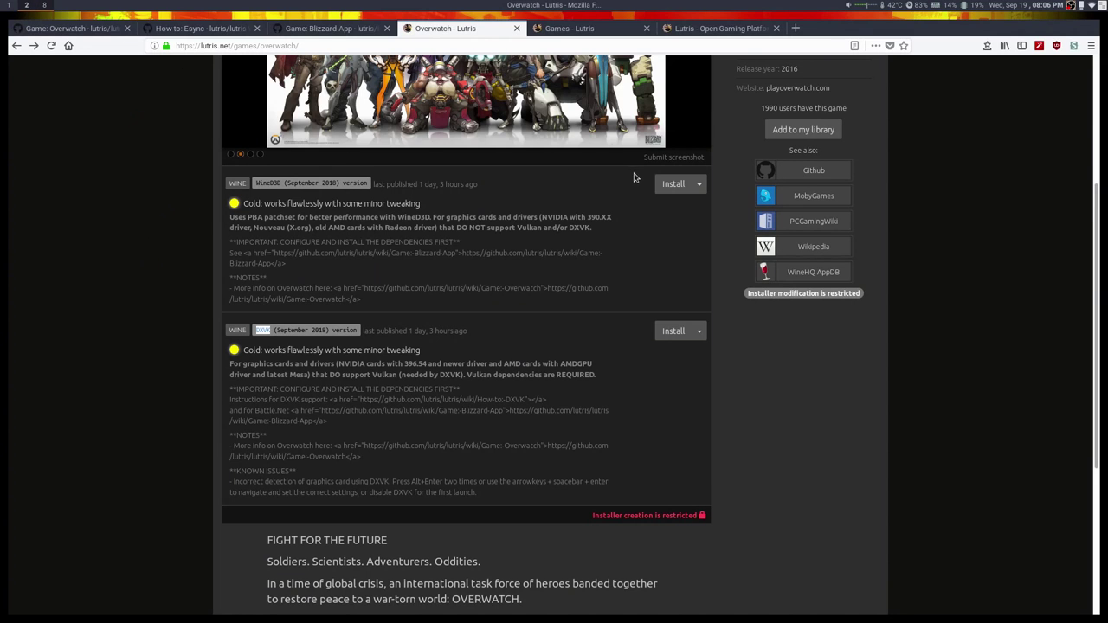
{"action": "left_click_drag", "start_coordinate": [253, 329], "coordinate": [369, 328]}
Open the DXVK version's install link in Lutris and choose to install Overwatch again.
{"action": "left_click", "coordinate": [370, 329]}
{"action": "left_click", "coordinate": [684, 332]}
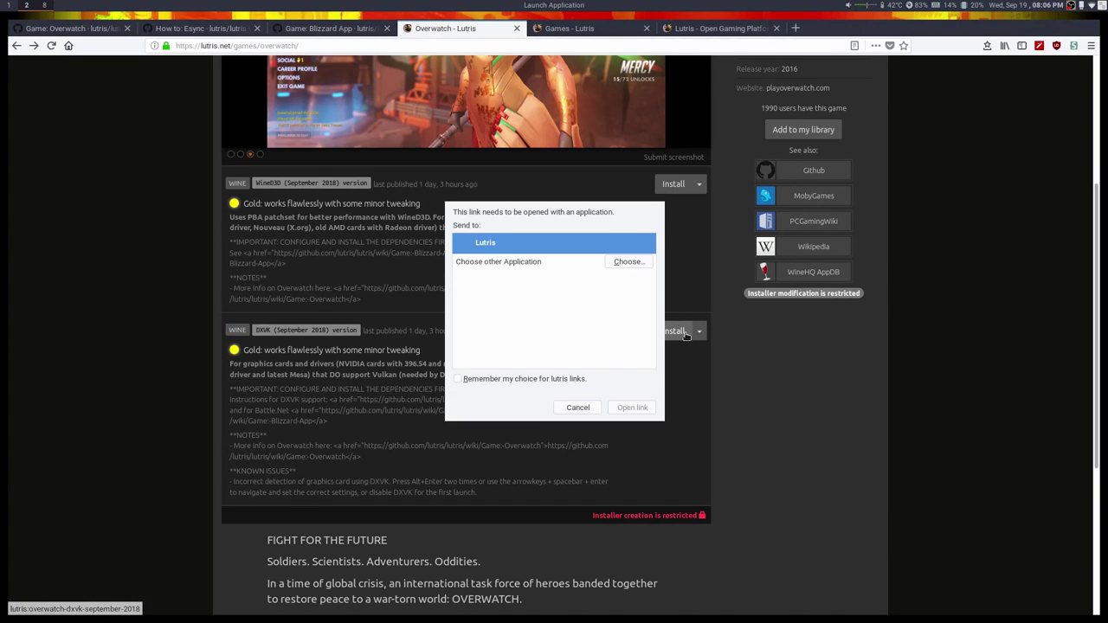
{"action": "left_click", "coordinate": [639, 408]}
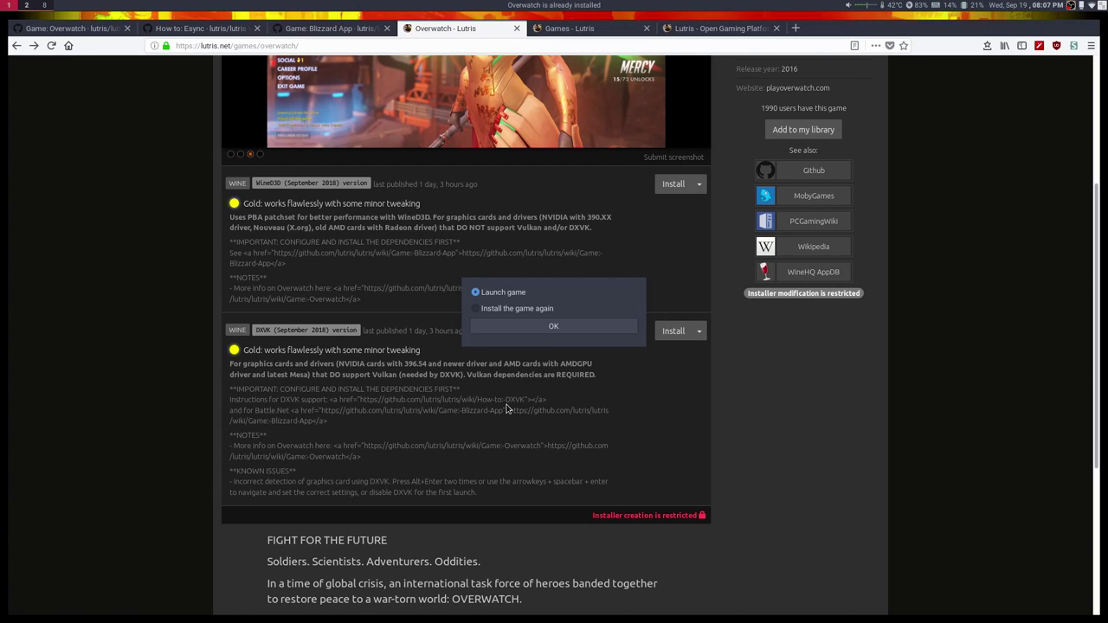
{"action": "left_click", "coordinate": [530, 310]}
{"action": "left_click", "coordinate": [547, 326]}
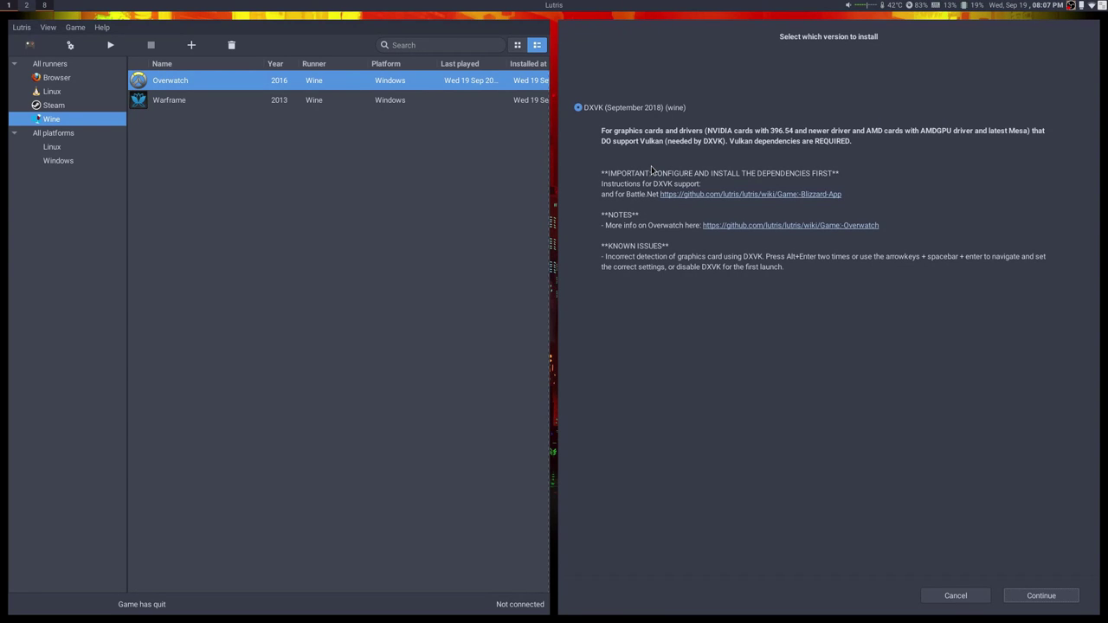
Install the DXVK version into a newly created ~/Games/overwatch_video folder.
{"action": "left_click", "coordinate": [1037, 594]}
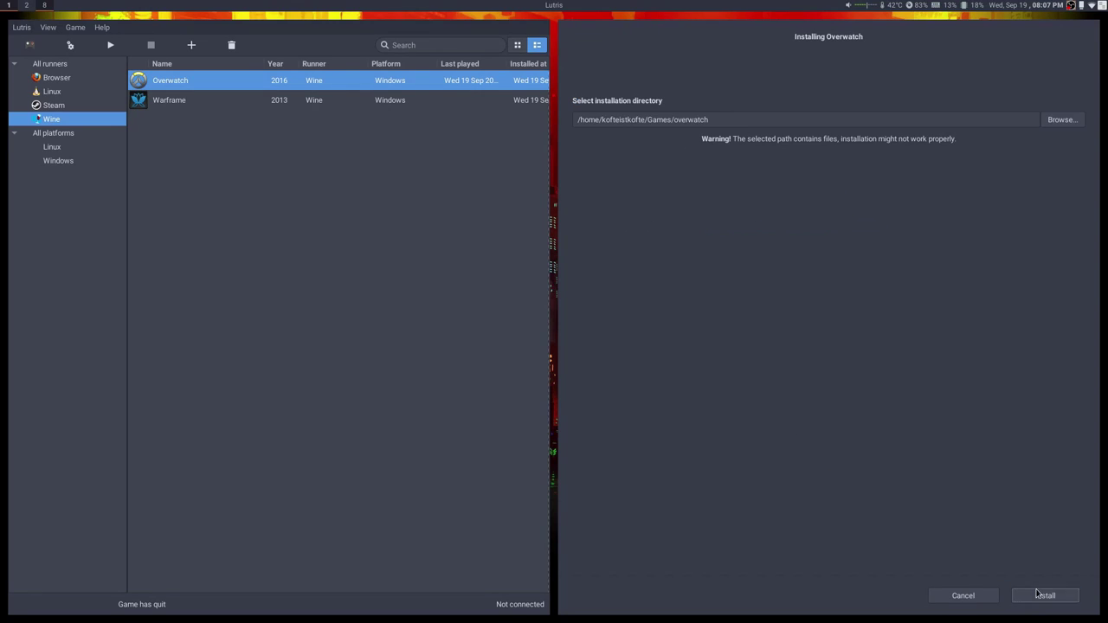
{"action": "left_click", "coordinate": [1061, 120]}
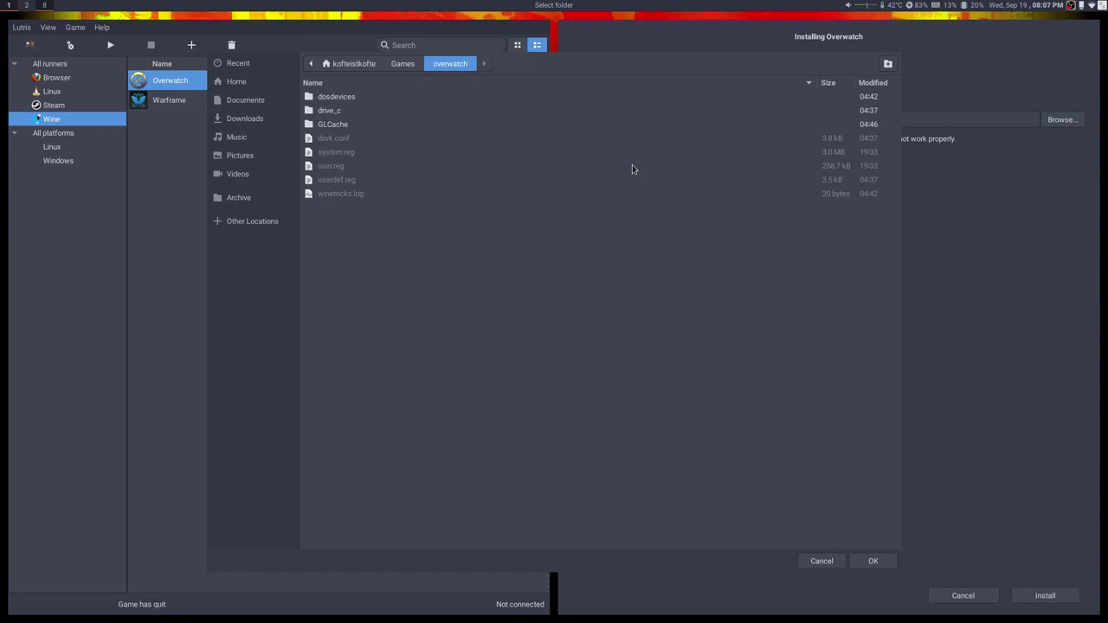
{"action": "left_click", "coordinate": [402, 64]}
{"action": "right_click", "coordinate": [390, 112]}
{"action": "left_click", "coordinate": [744, 237]}
{"action": "left_click", "coordinate": [888, 64]}
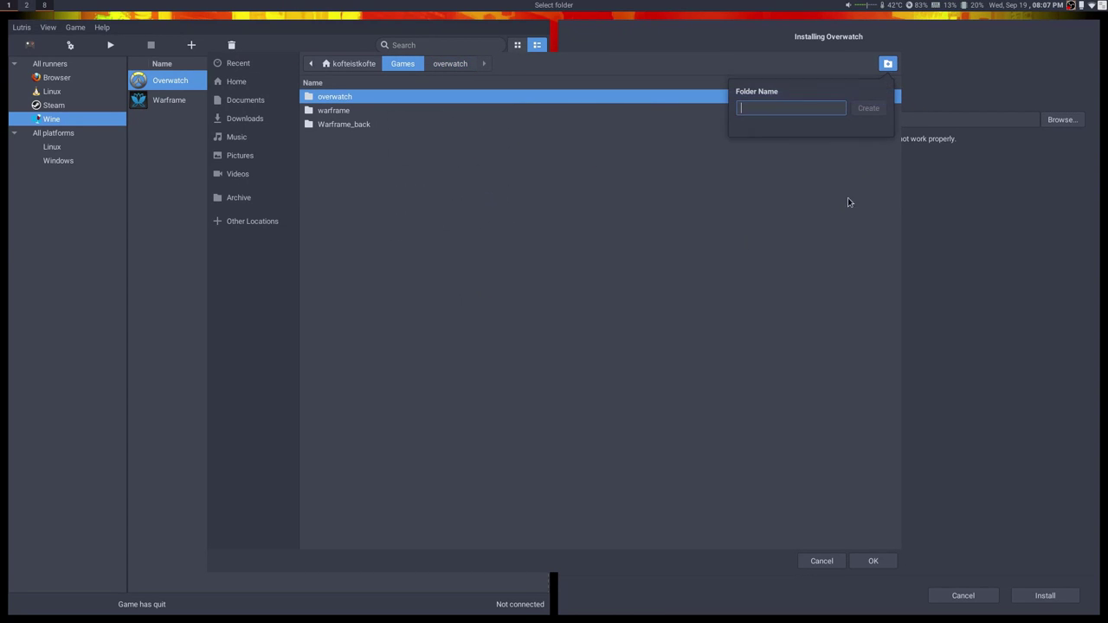
{"action": "type", "text": "o"}
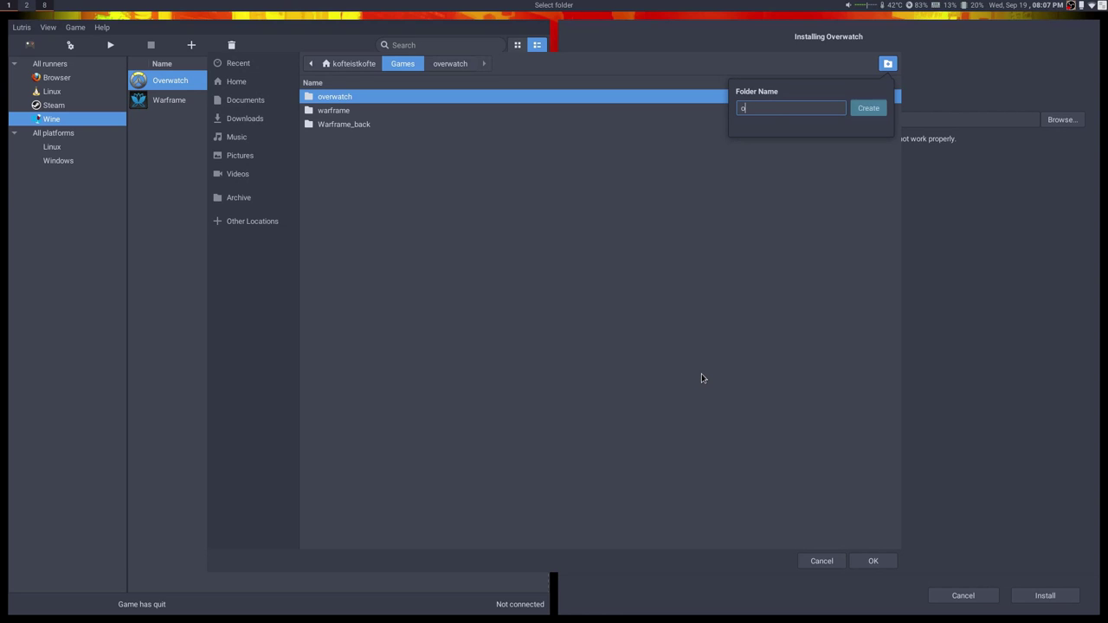
{"action": "type", "text": "verwatch"}
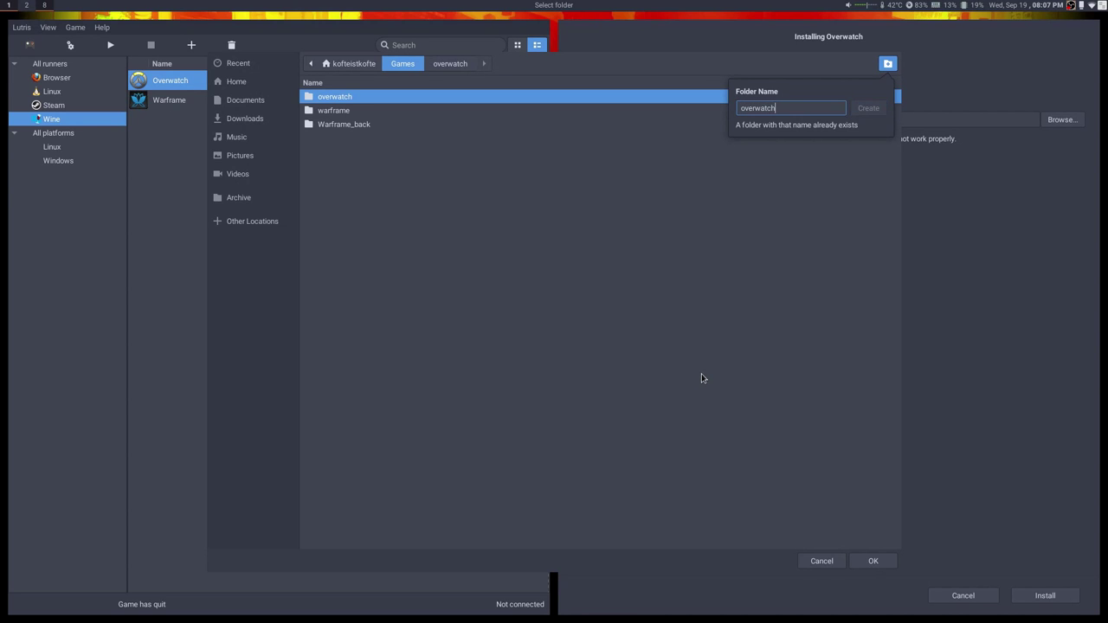
{"action": "type", "text": "_video"}
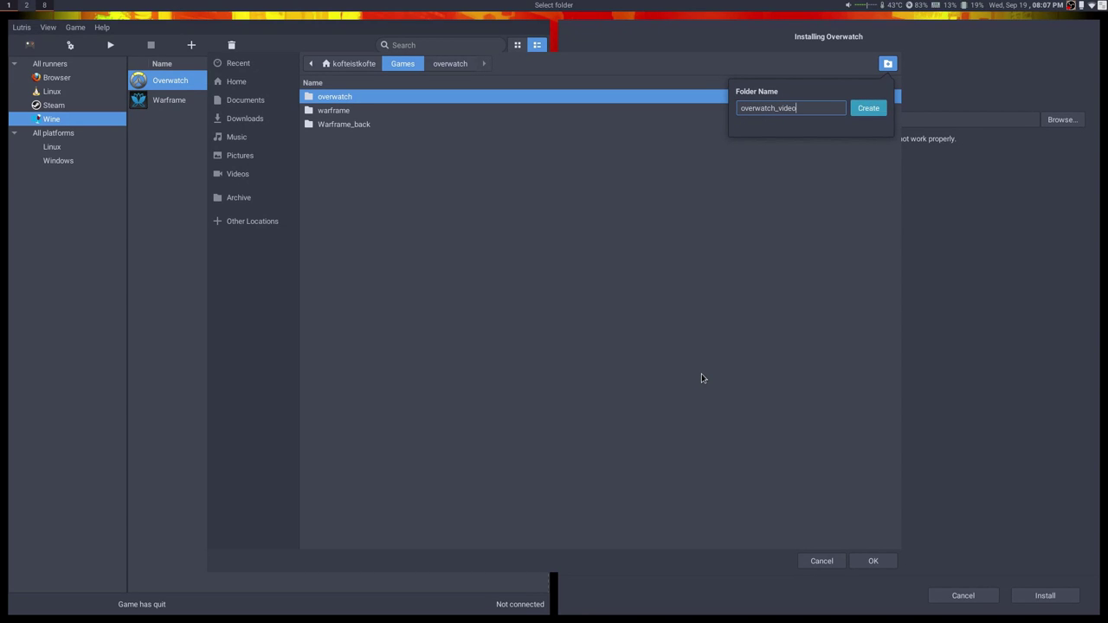
{"action": "key", "text": "Return"}
{"action": "left_click", "coordinate": [885, 562]}
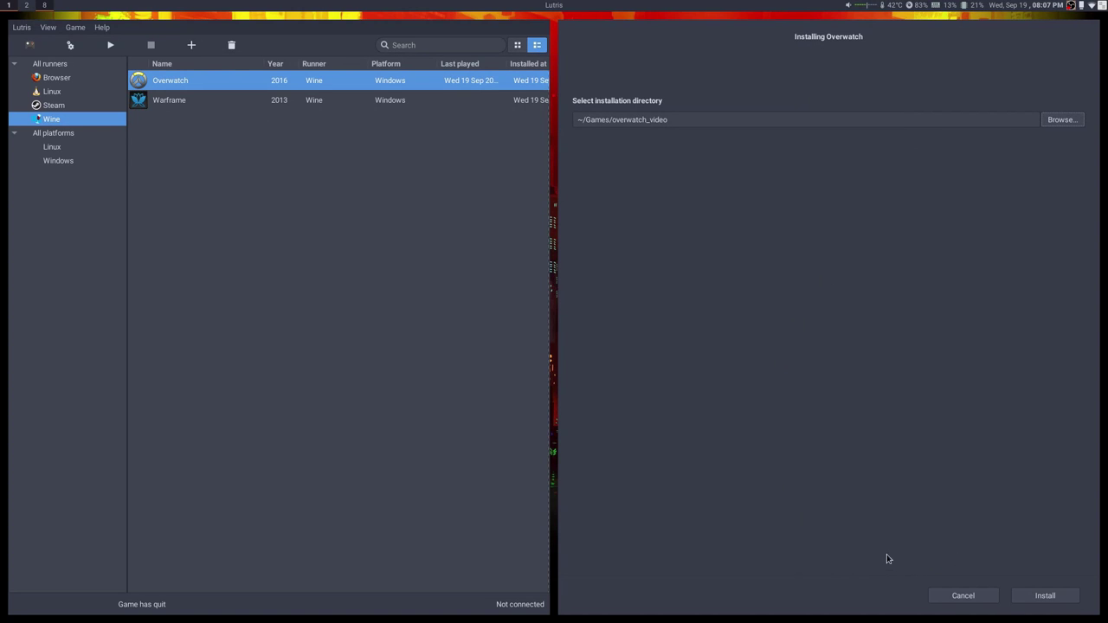
{"action": "left_click", "coordinate": [1045, 595]}
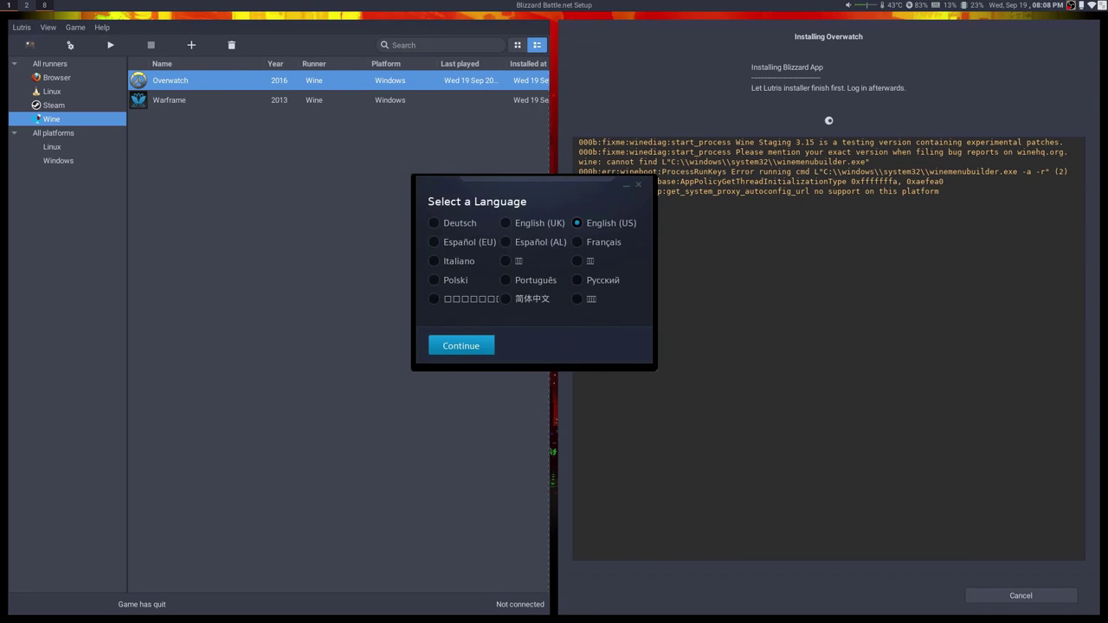
Install Battle.net in English (US) at the default C:/Program Files (x86)/Battle.net location.
{"action": "left_click", "coordinate": [459, 346]}
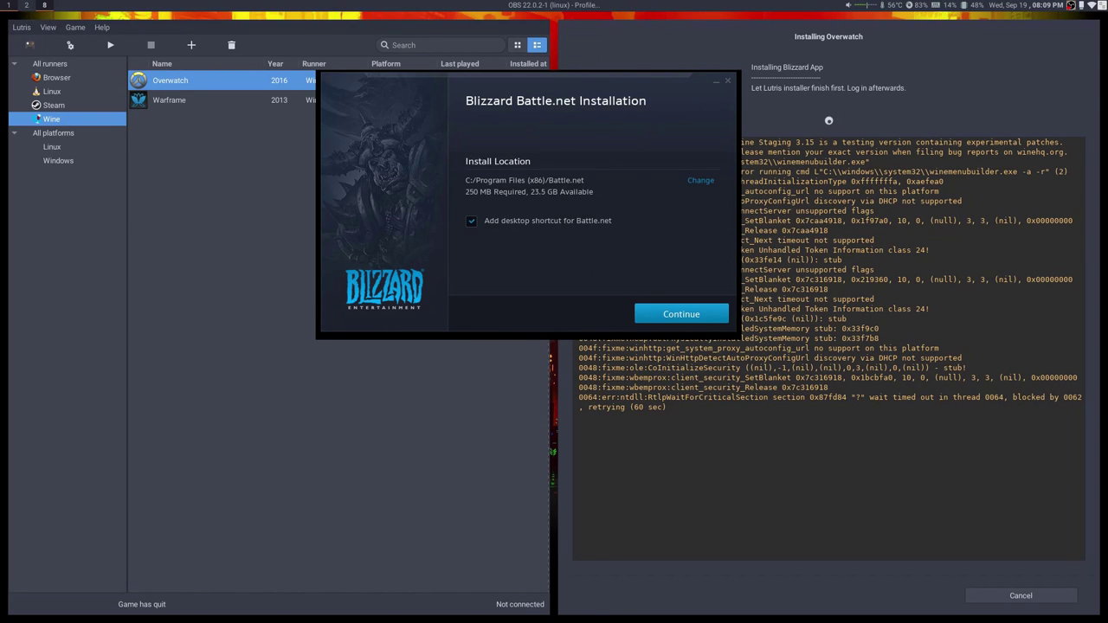
{"action": "left_click", "coordinate": [681, 314]}
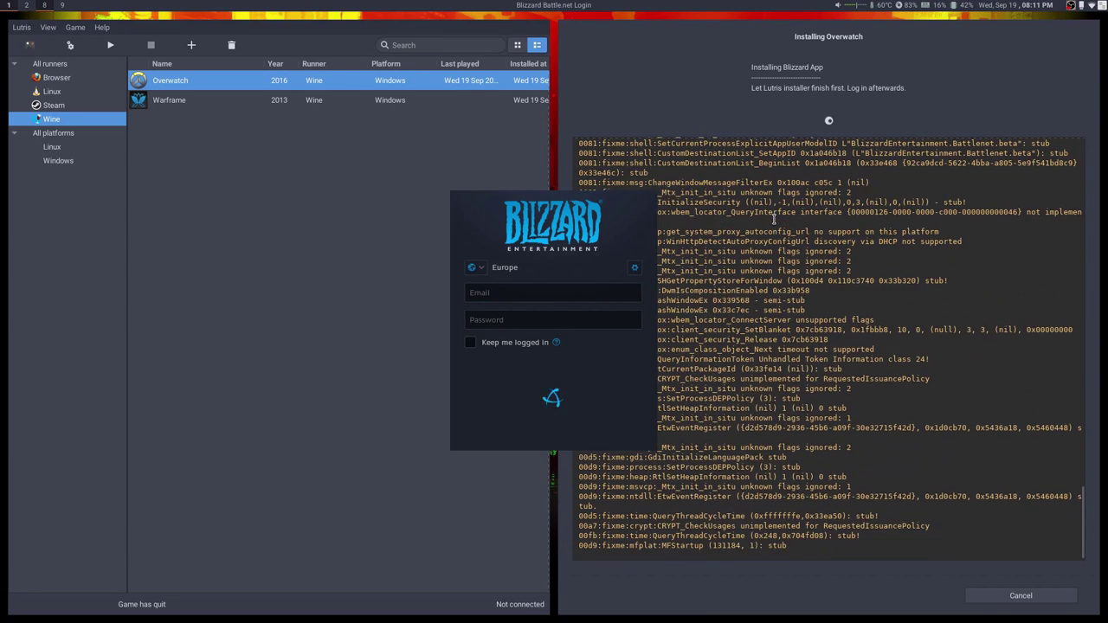
Log in to Battle.net with the account e-mail, then close the Blizzard error report.
{"action": "left_click", "coordinate": [535, 293]}
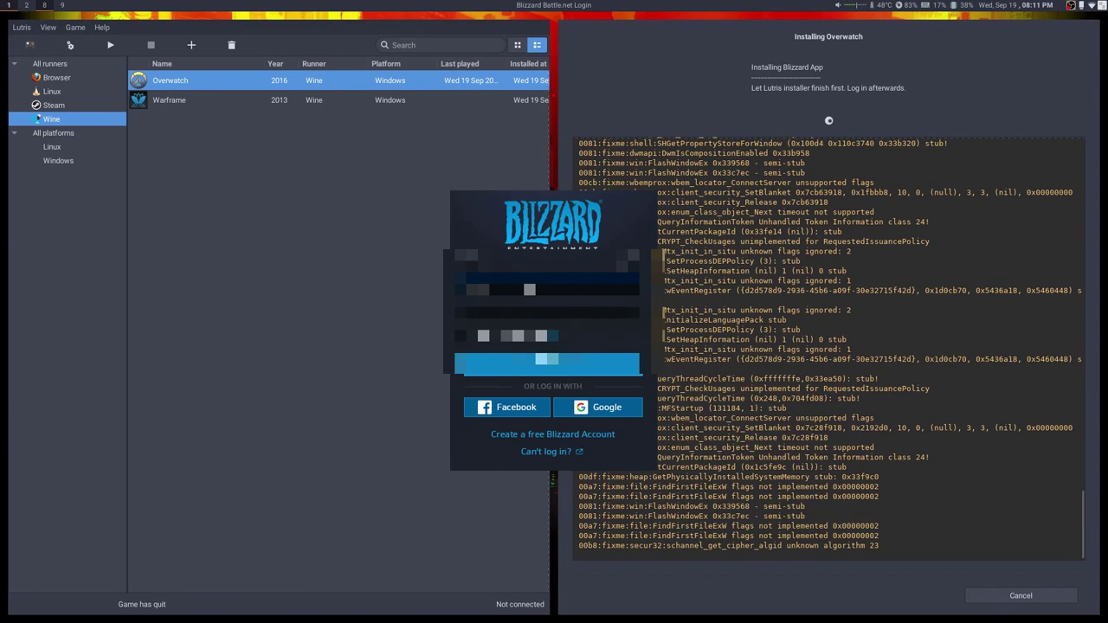
{"action": "type", "text": "abcd"}
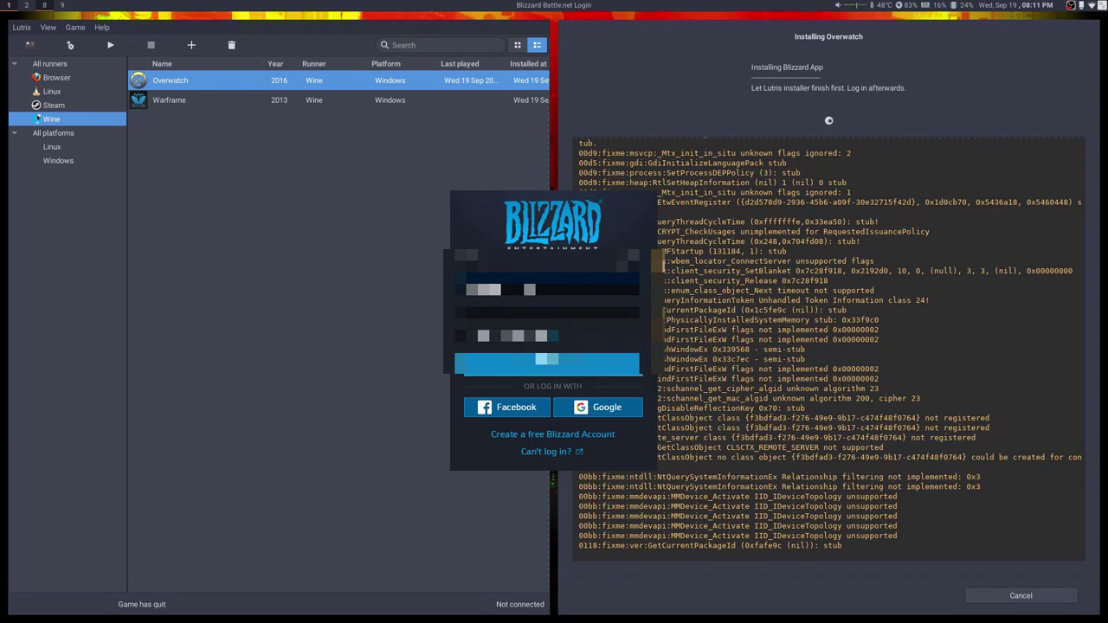
{"action": "type", "text": "efg"}
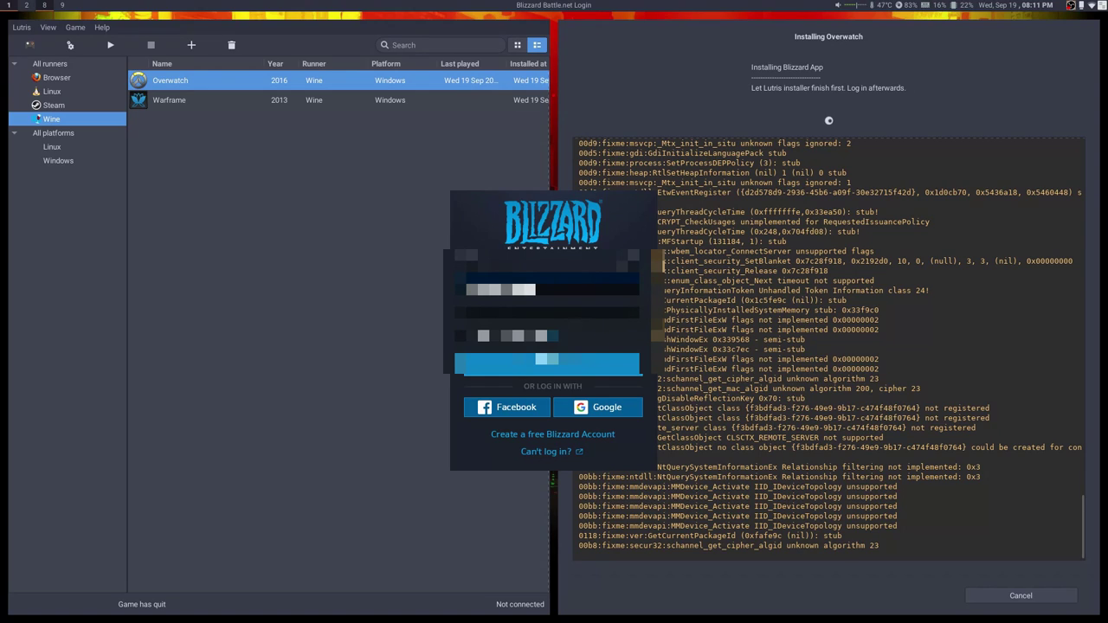
{"action": "type", "text": "hi"}
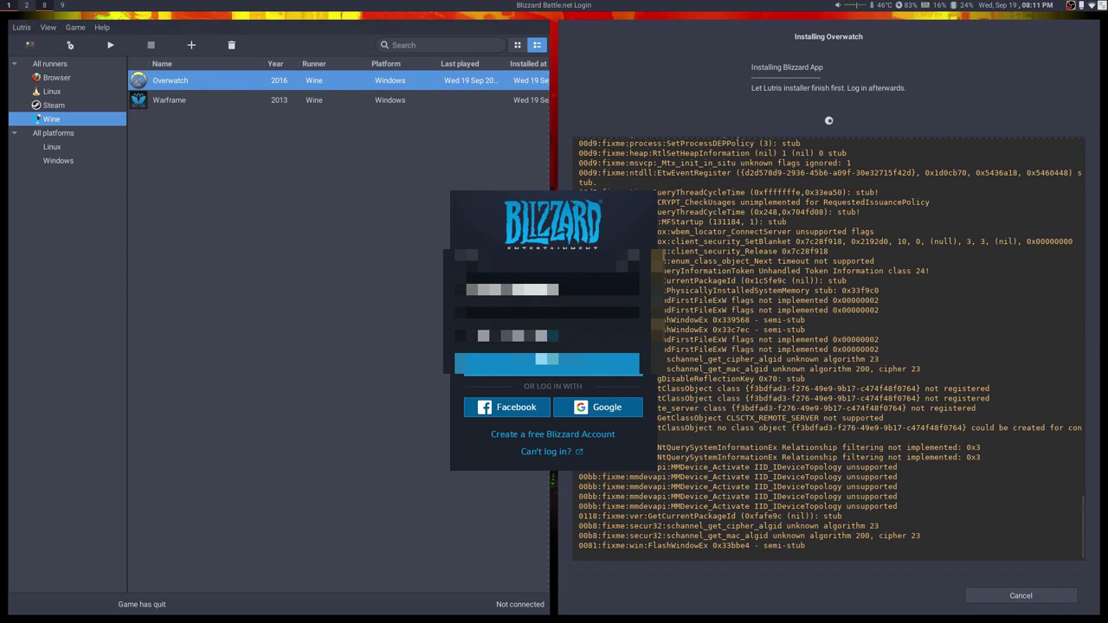
{"action": "key", "text": "Return"}
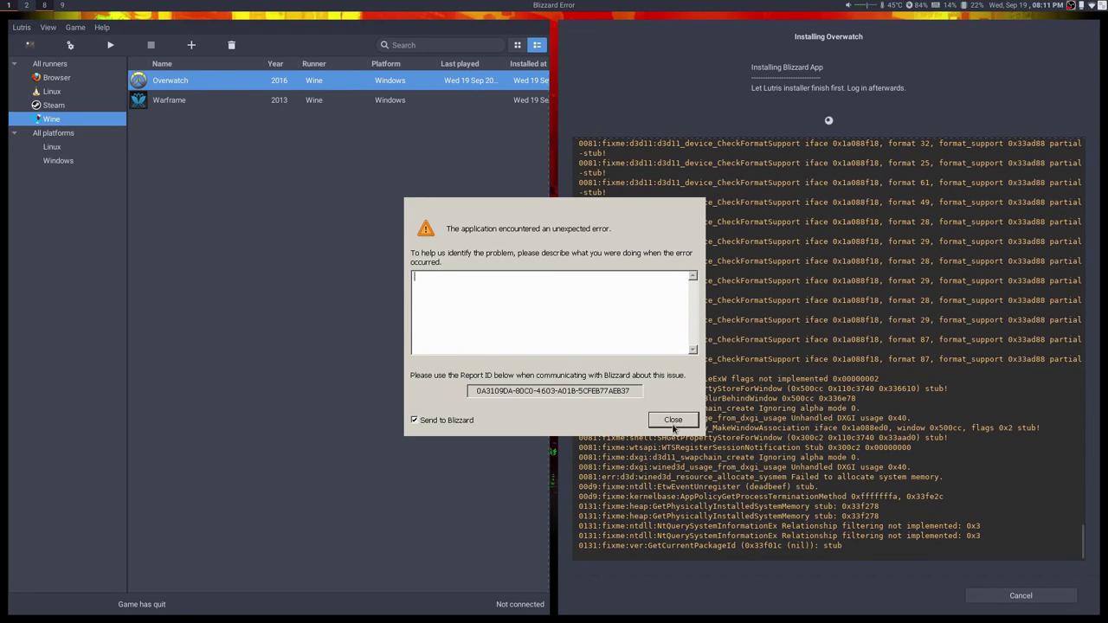
{"action": "left_click", "coordinate": [674, 422]}
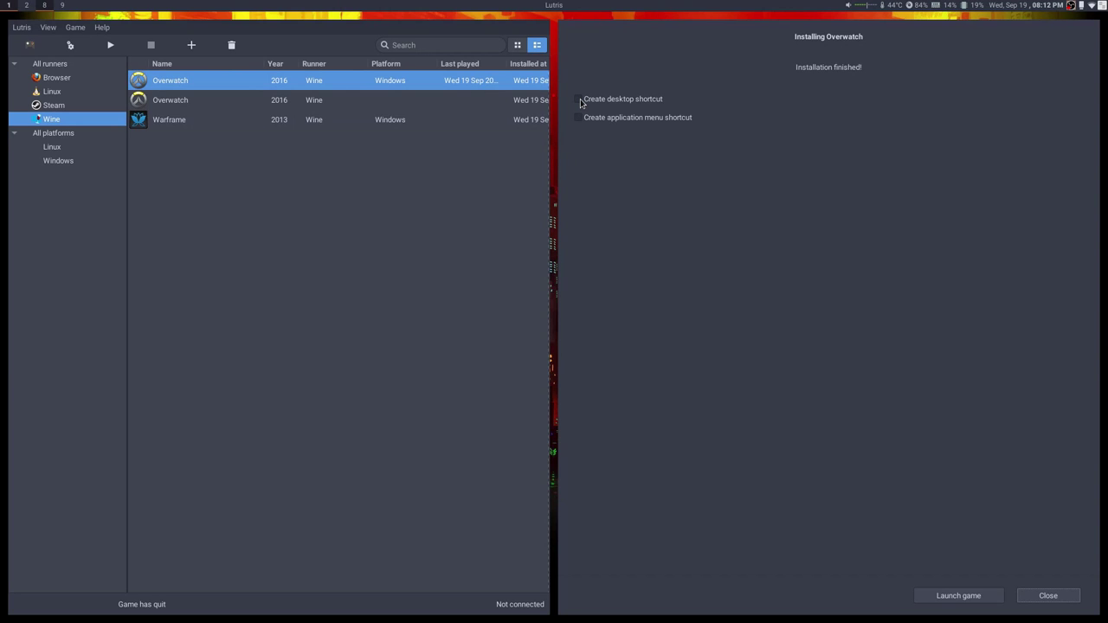
Close the Overwatch installer with both desktop and application menu shortcuts left unticked.
{"action": "left_click", "coordinate": [580, 101]}
{"action": "left_click", "coordinate": [579, 118]}
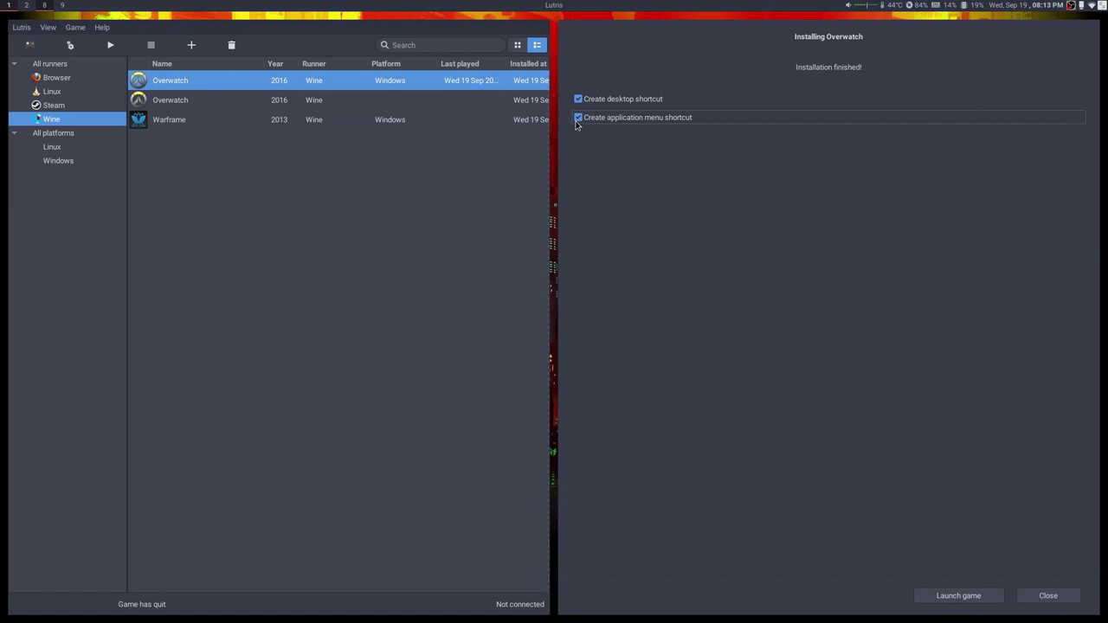
{"action": "left_click", "coordinate": [579, 119]}
{"action": "left_click", "coordinate": [578, 102]}
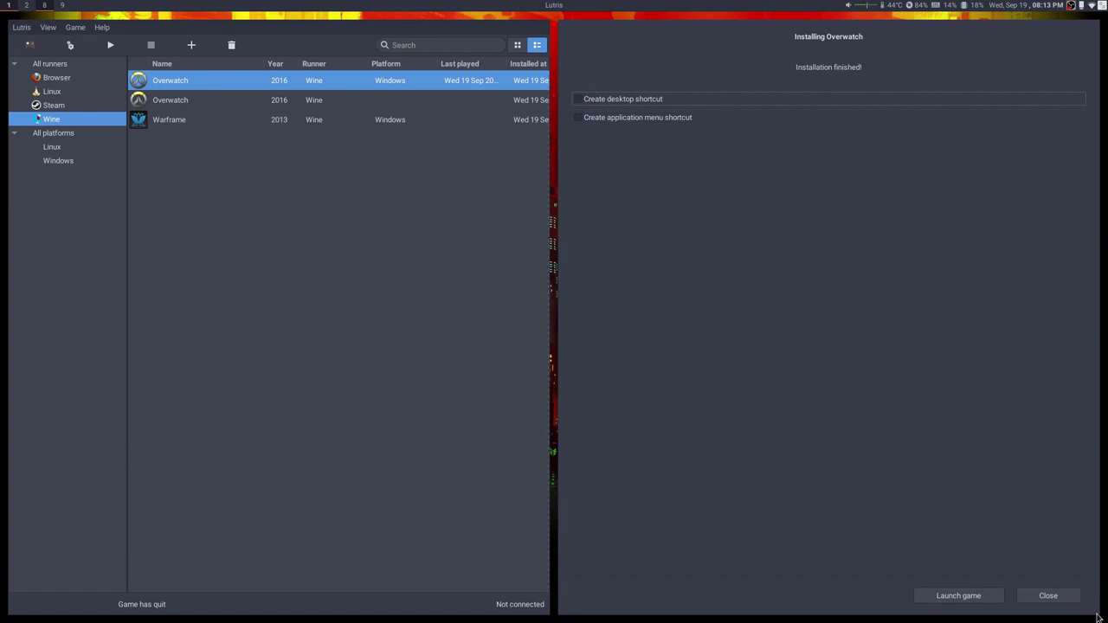
{"action": "left_click", "coordinate": [1039, 597]}
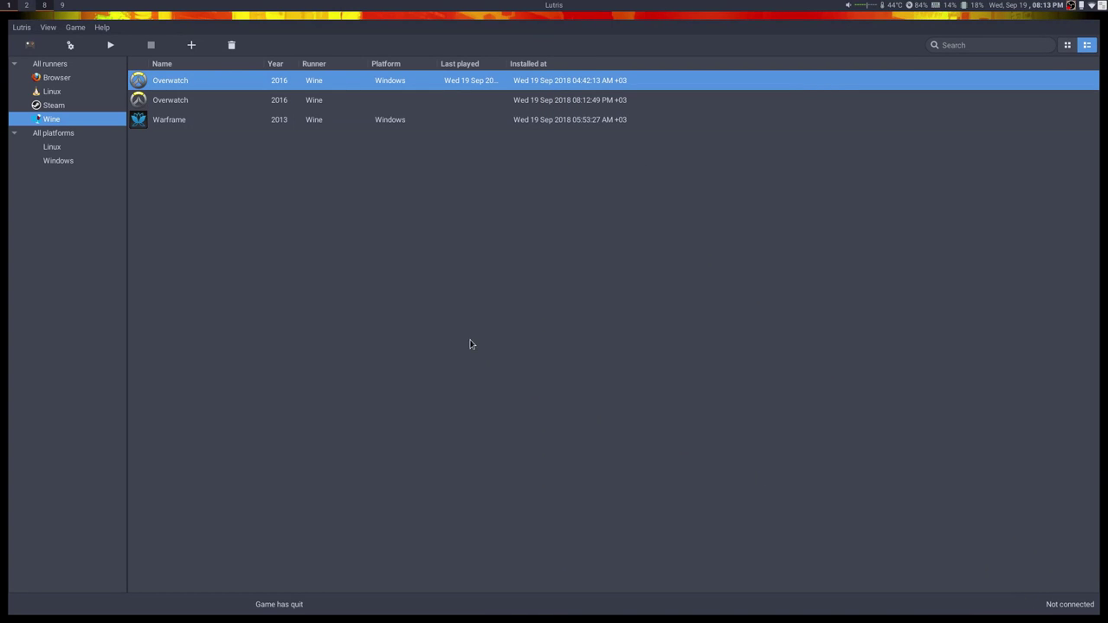
Check the new Overwatch entry's game options without changes and try launching it.
{"action": "right_click", "coordinate": [442, 102]}
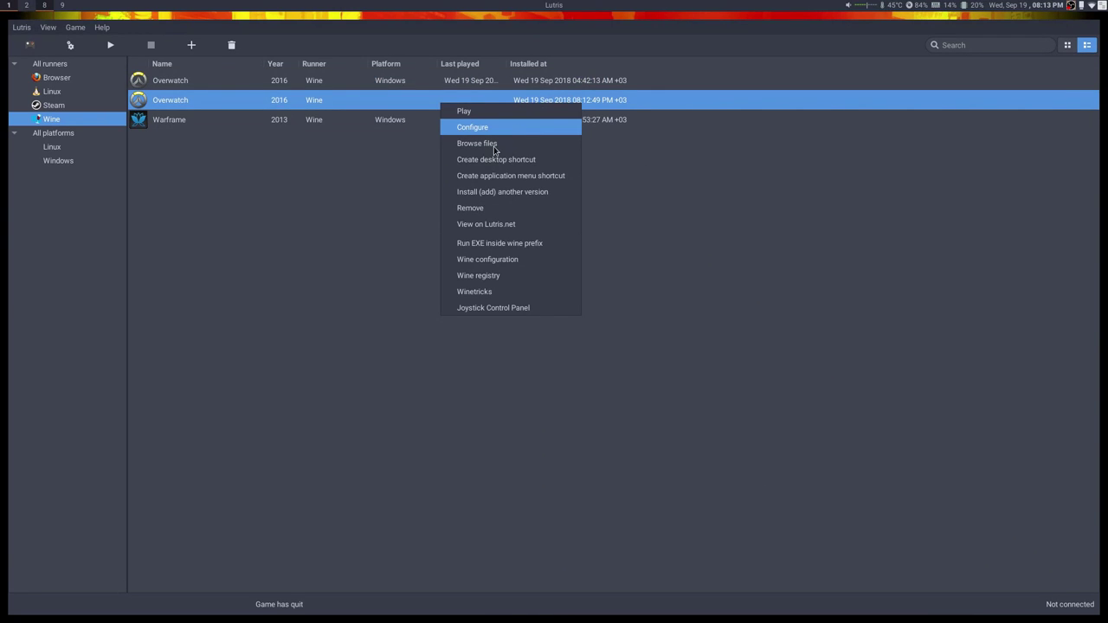
{"action": "left_click", "coordinate": [495, 130]}
{"action": "left_click", "coordinate": [424, 180]}
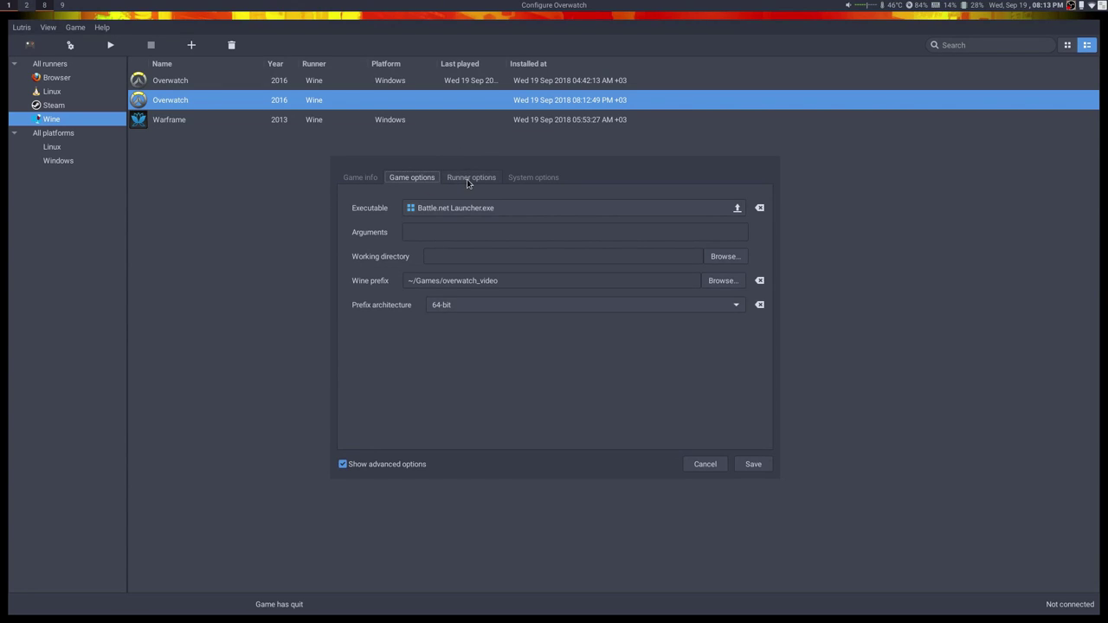
{"action": "left_click", "coordinate": [708, 466]}
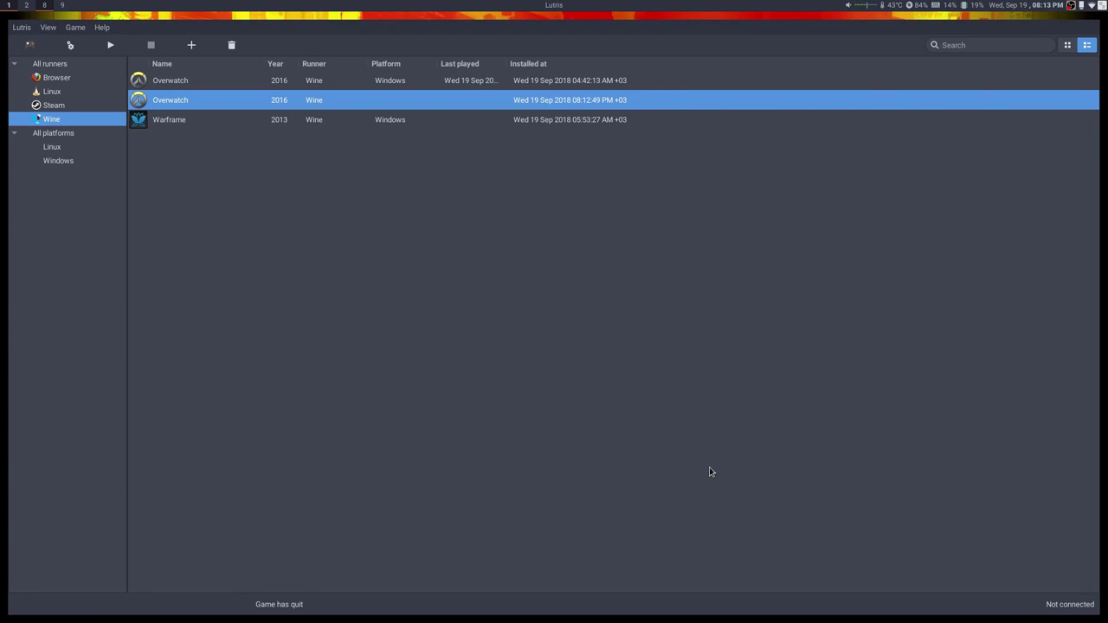
{"action": "double_click", "coordinate": [189, 101]}
Set the new entry's executable to Battle.net.exe, save, and launch it.
{"action": "right_click", "coordinate": [188, 101]}
{"action": "left_click", "coordinate": [225, 130]}
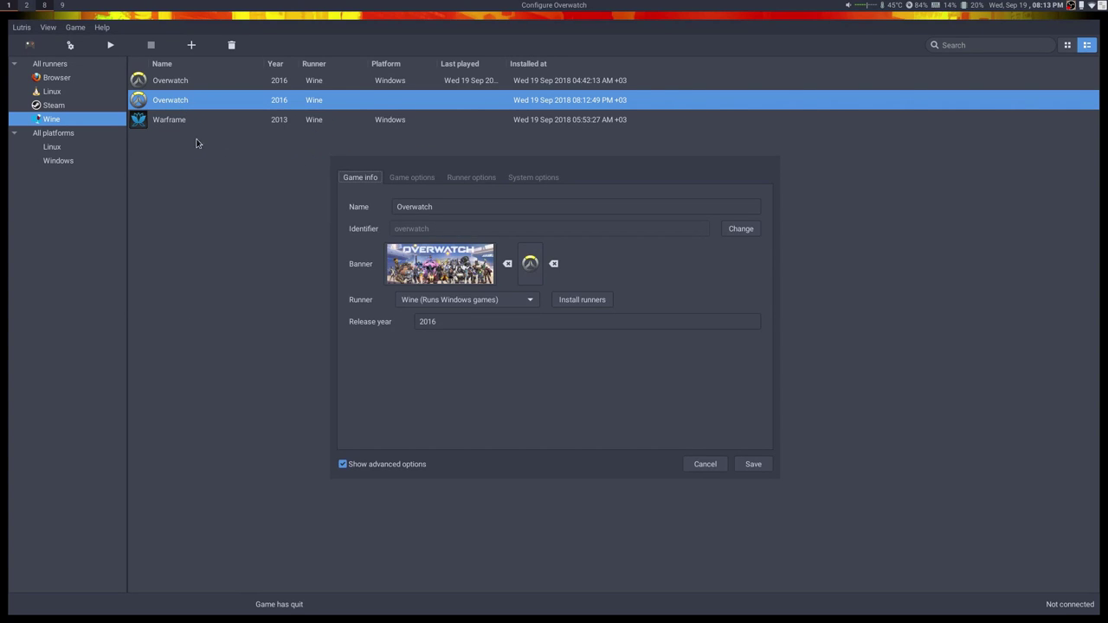
{"action": "left_click", "coordinate": [403, 179]}
{"action": "left_click", "coordinate": [451, 206]}
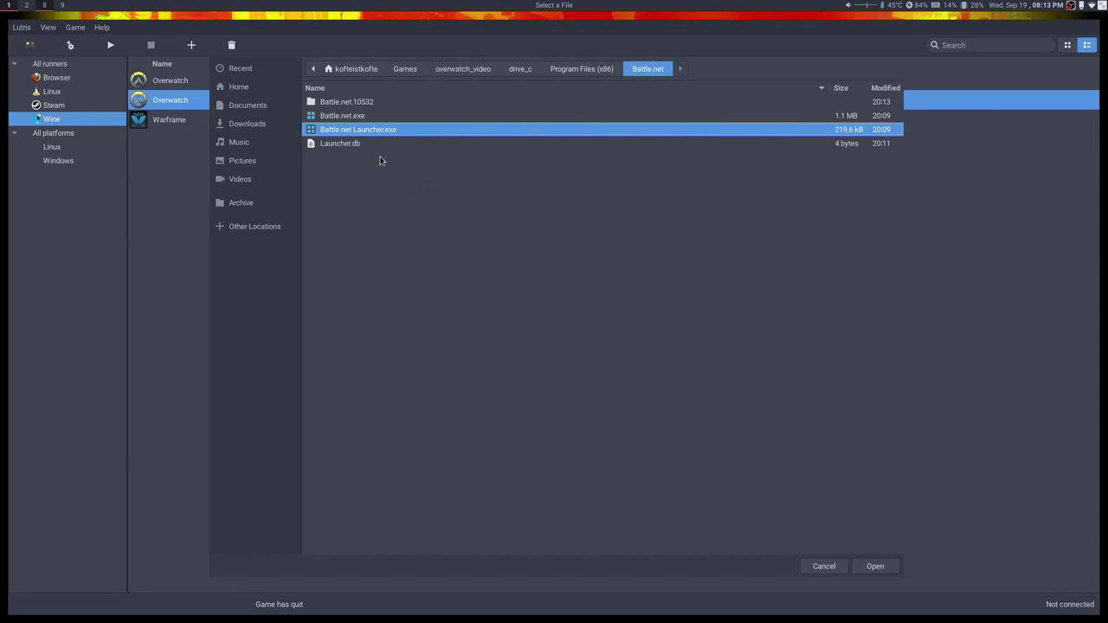
{"action": "left_click", "coordinate": [357, 118]}
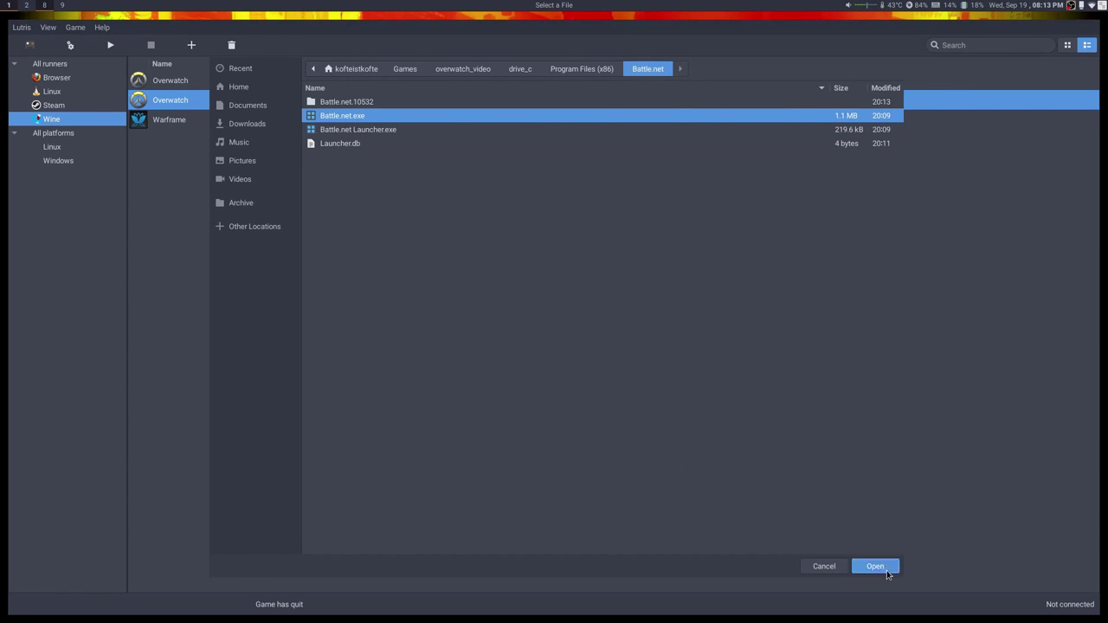
{"action": "left_click", "coordinate": [883, 568]}
{"action": "left_click", "coordinate": [739, 459]}
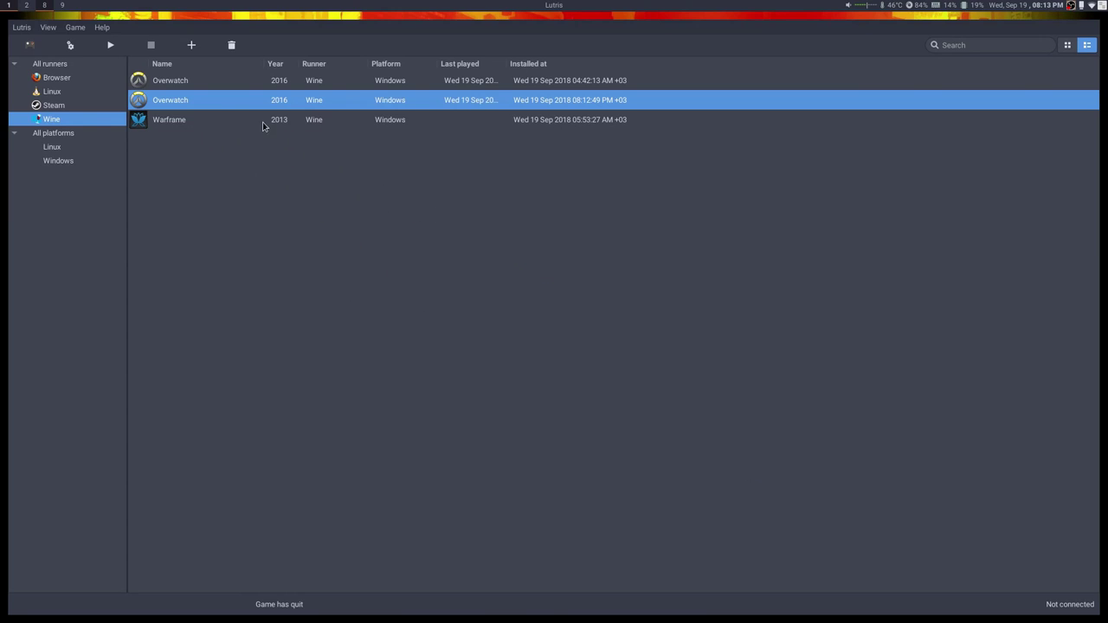
{"action": "double_click", "coordinate": [220, 102]}
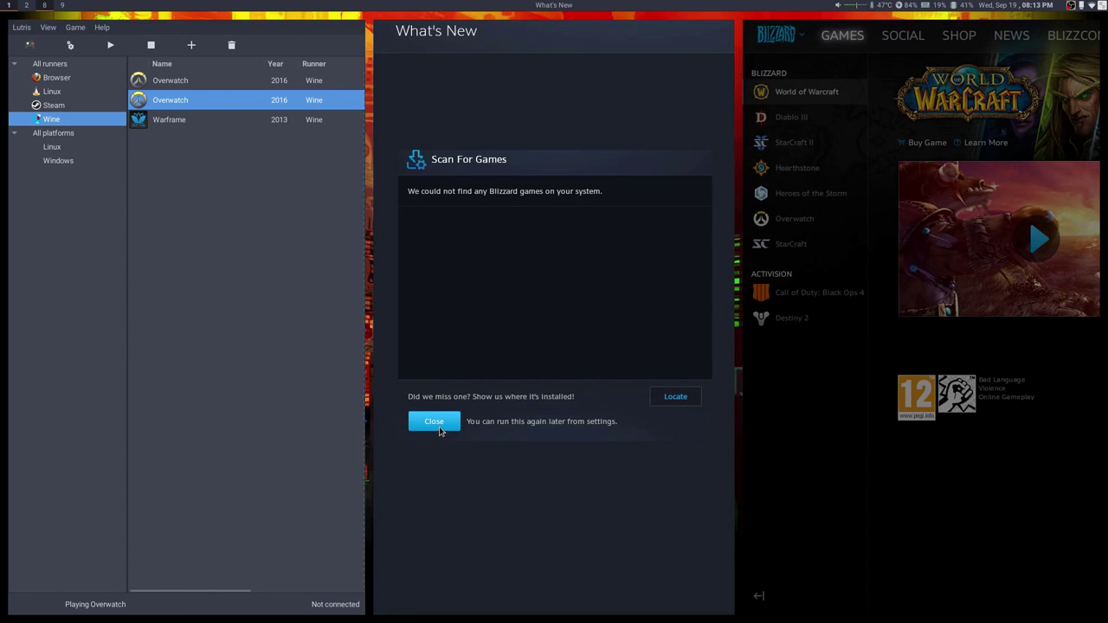
Dismiss the game scan results and What's New notes, then view the Overwatch page.
{"action": "left_click", "coordinate": [436, 424]}
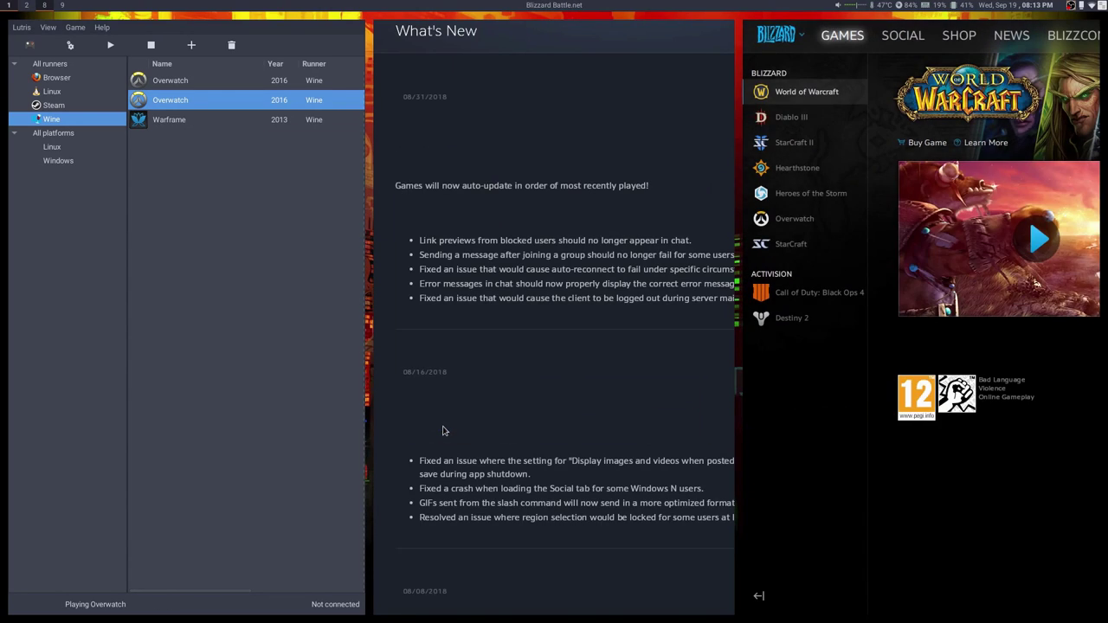
{"action": "key", "text": "Escape"}
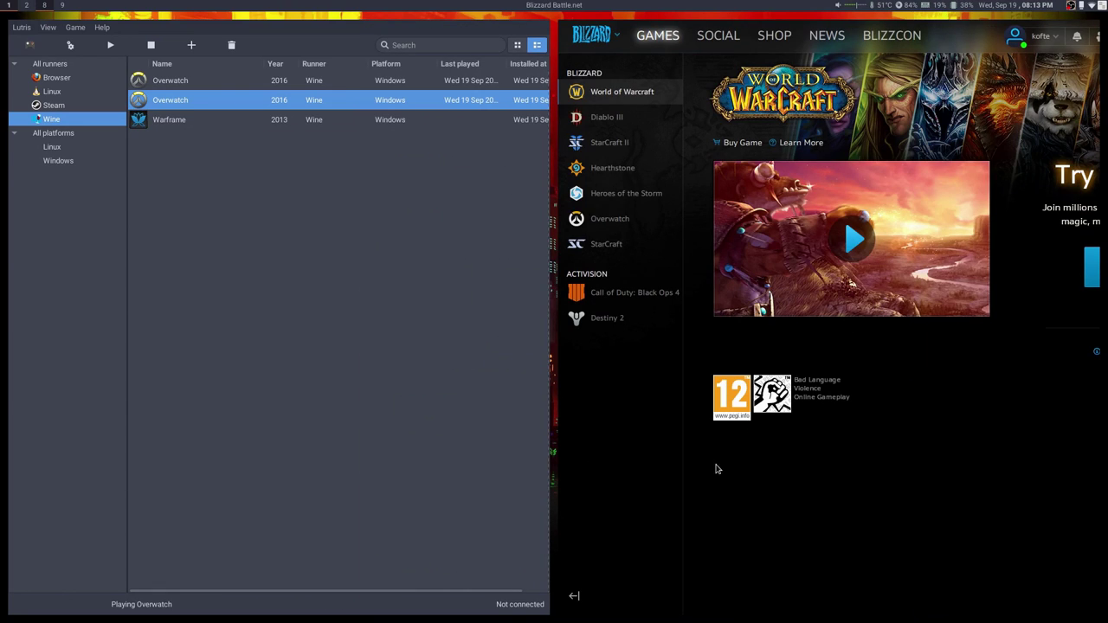
{"action": "left_click", "coordinate": [633, 221]}
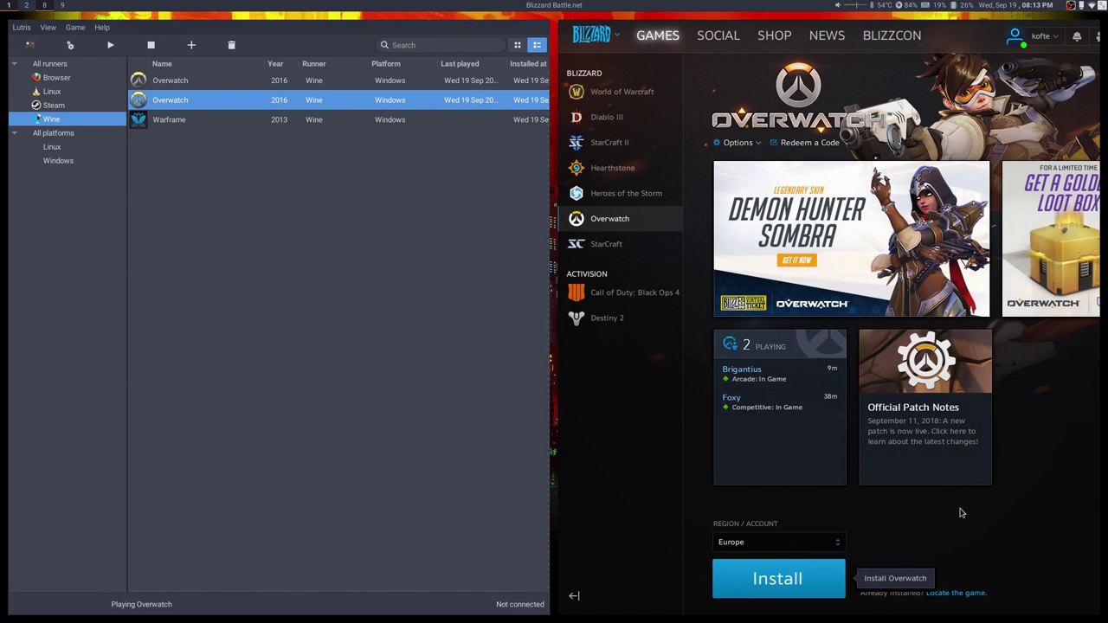
Quit Battle.net entirely and open the Games folder in a file manager.
{"action": "key", "text": "super+shift+q"}
{"action": "left_click", "coordinate": [790, 253]}
{"action": "left_click", "coordinate": [909, 287]}
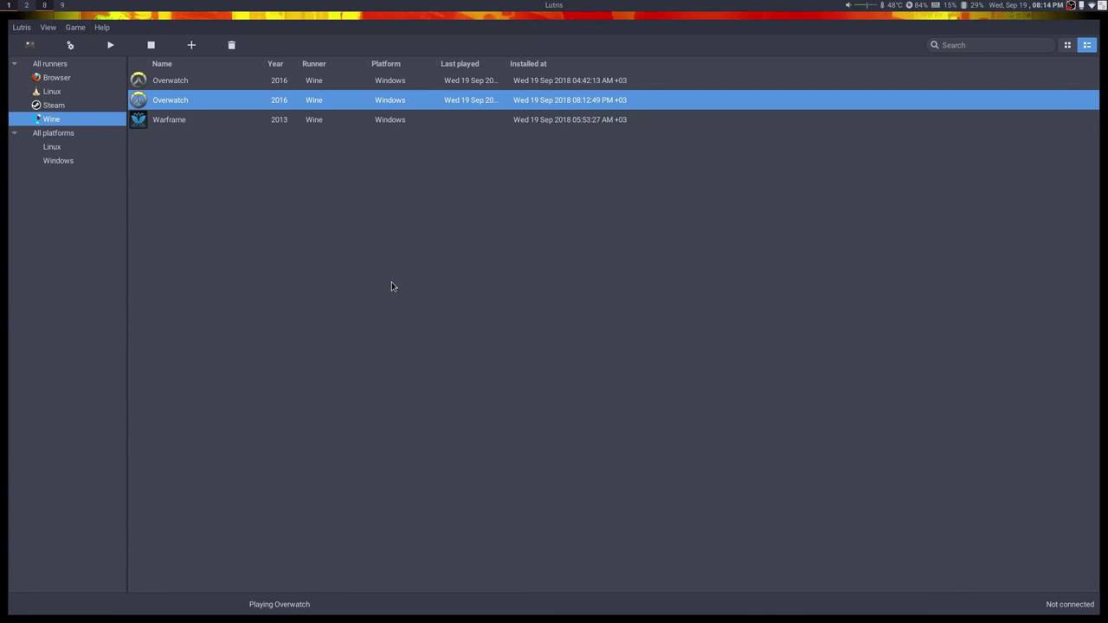
{"action": "key", "text": "super+e"}
{"action": "double_click", "coordinate": [674, 152]}
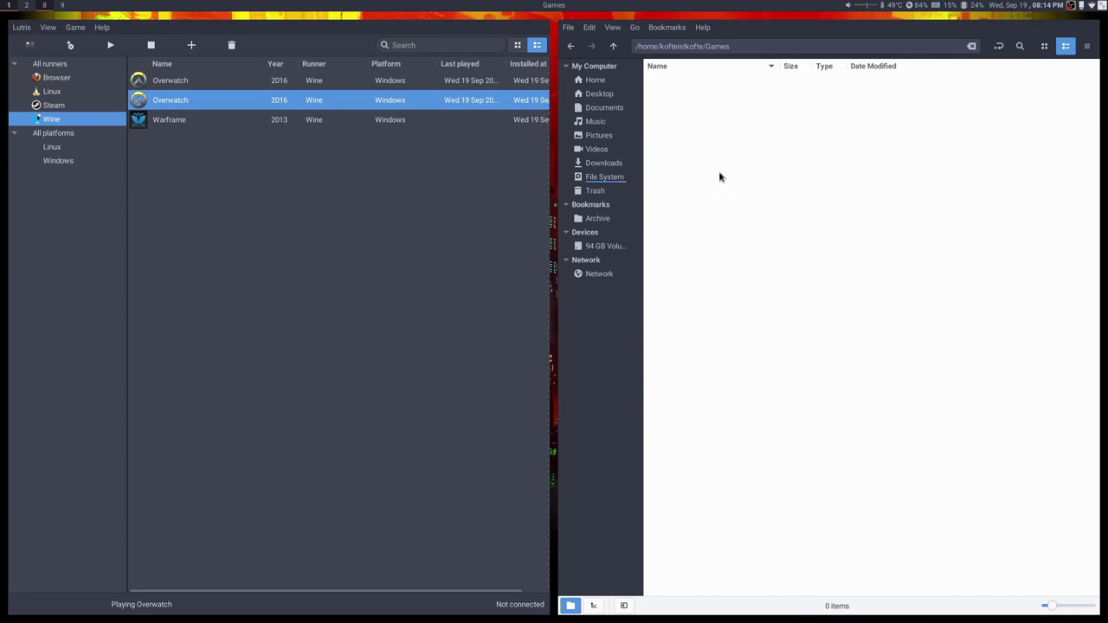
Split the file manager and open drive_c of both the overwatch_video and overwatch prefixes.
{"action": "key", "text": "F3"}
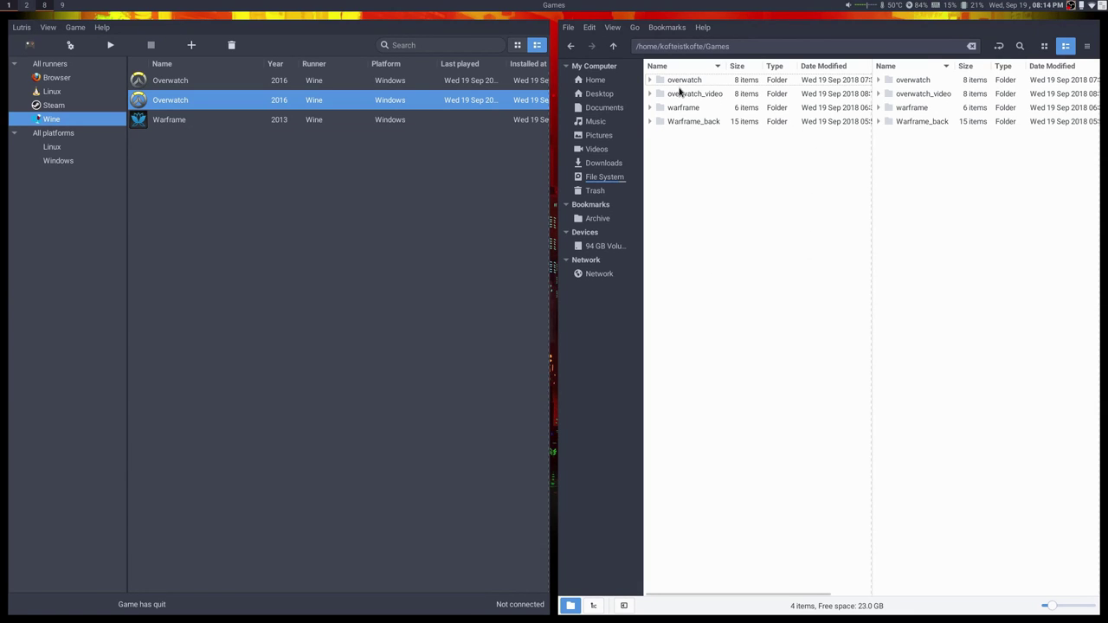
{"action": "double_click", "coordinate": [702, 94]}
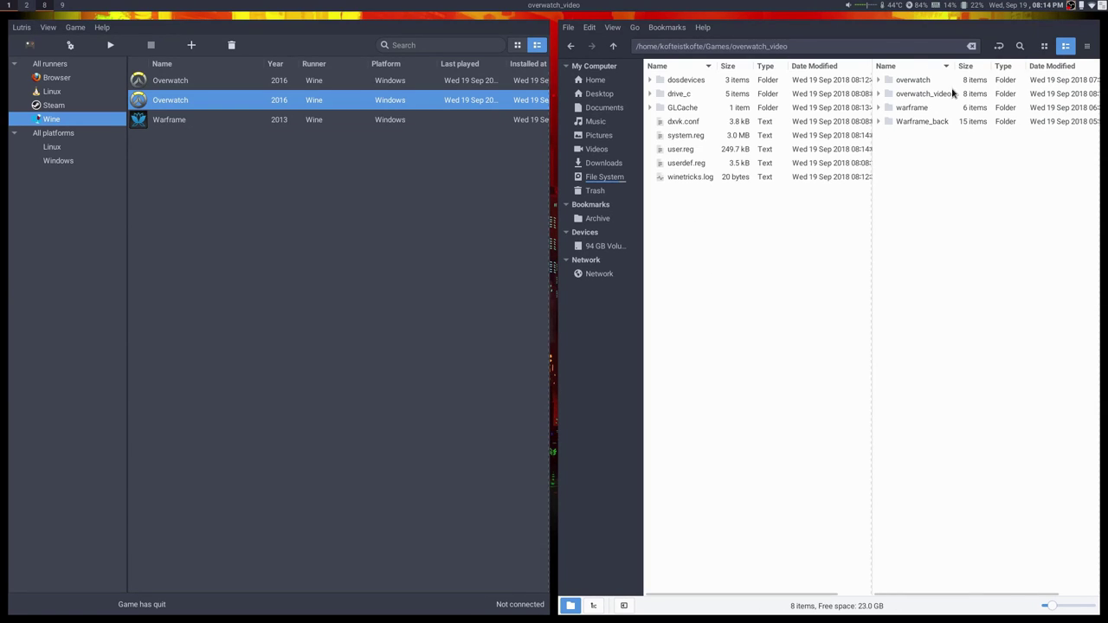
{"action": "left_click", "coordinate": [905, 81]}
{"action": "double_click", "coordinate": [910, 84]}
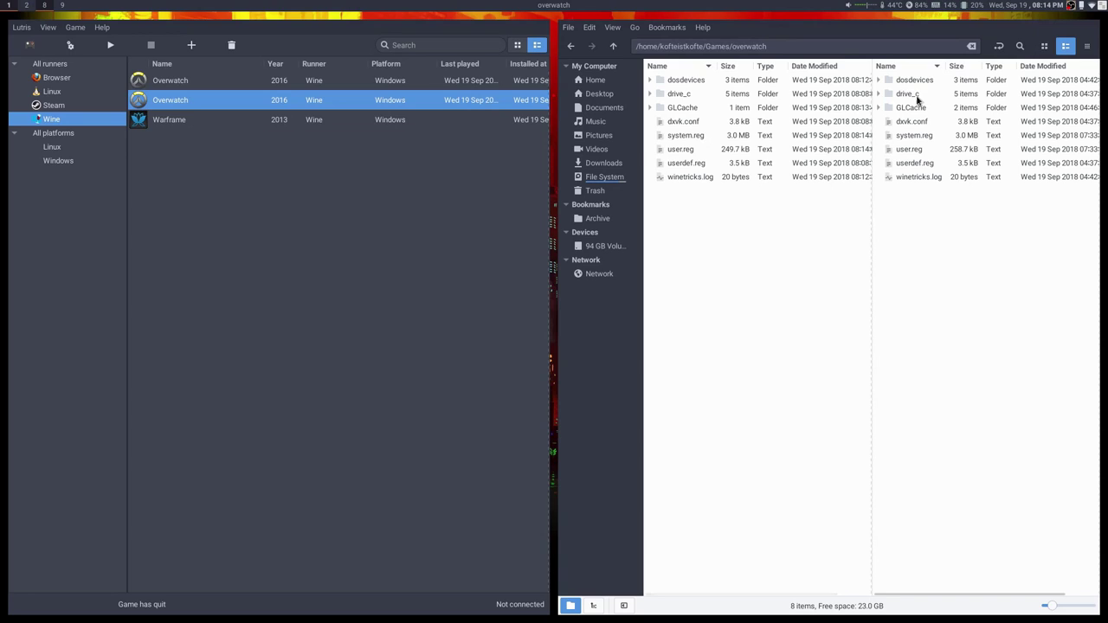
{"action": "double_click", "coordinate": [916, 94]}
{"action": "left_click", "coordinate": [684, 93]}
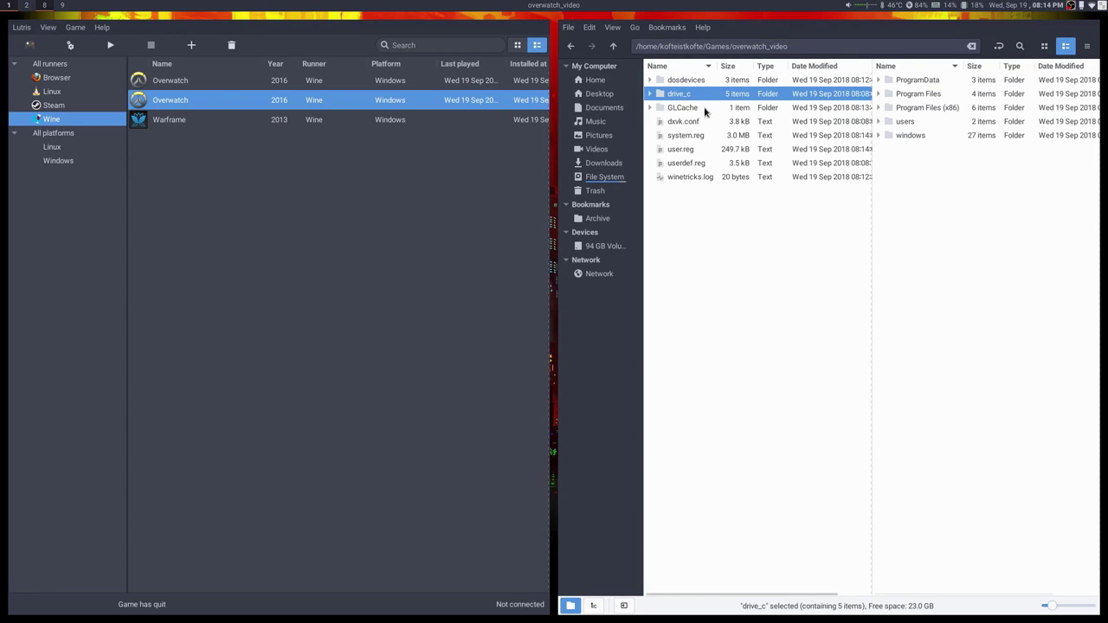
{"action": "double_click", "coordinate": [679, 94]}
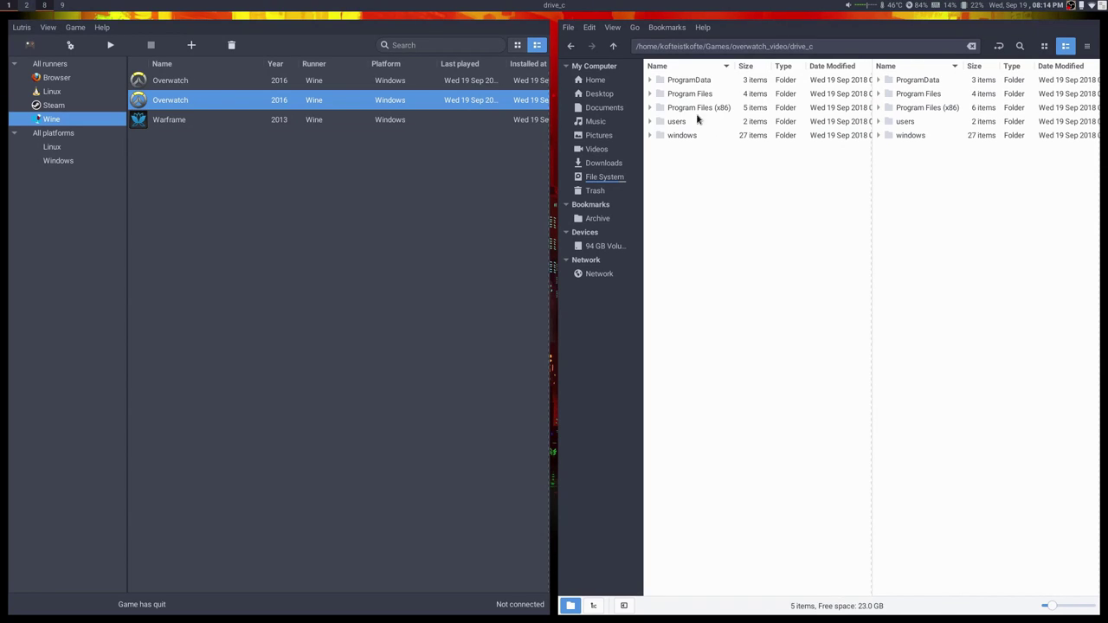
Paste the overwatch prefix's Overwatch folder into overwatch_video's Program Files (x86).
{"action": "left_click", "coordinate": [651, 107]}
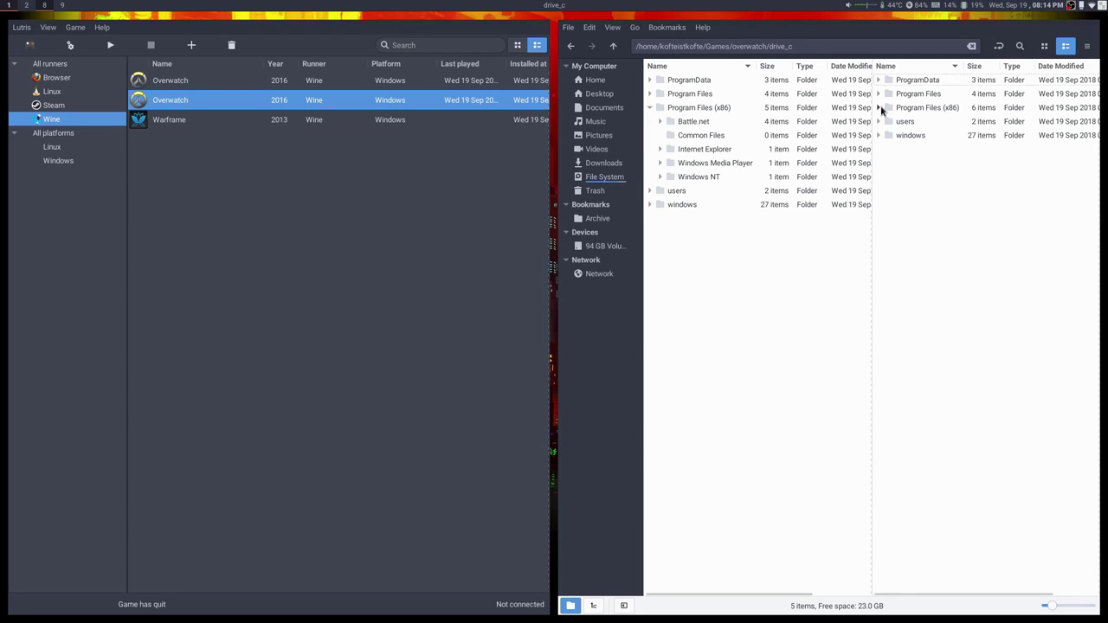
{"action": "left_click", "coordinate": [878, 107]}
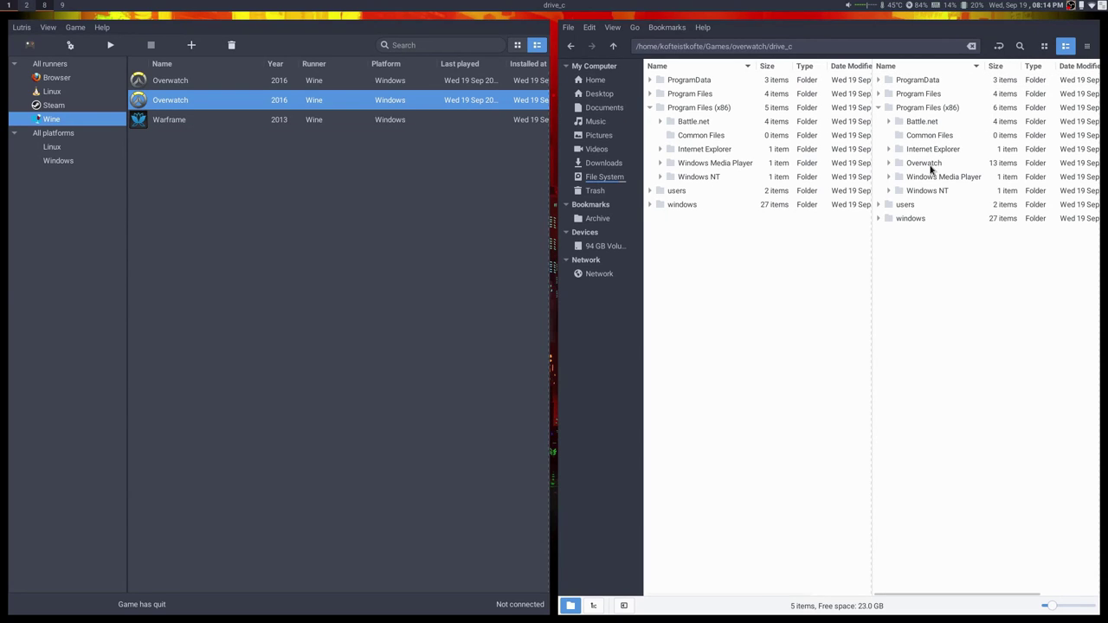
{"action": "left_click", "coordinate": [931, 166]}
{"action": "left_click", "coordinate": [685, 110]}
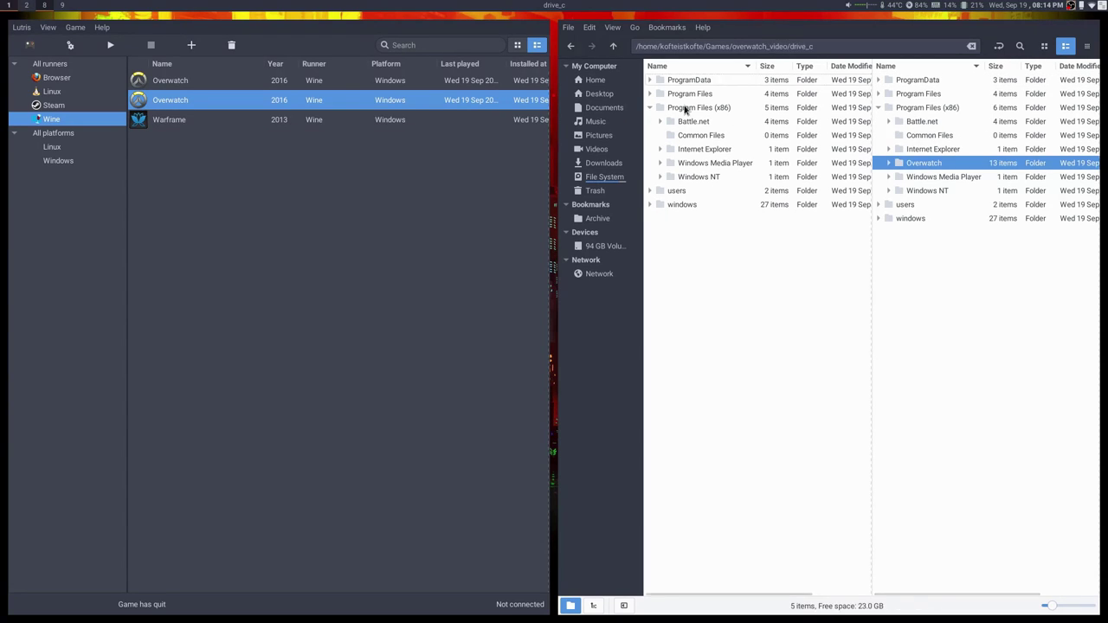
{"action": "key", "text": "ctrl+v"}
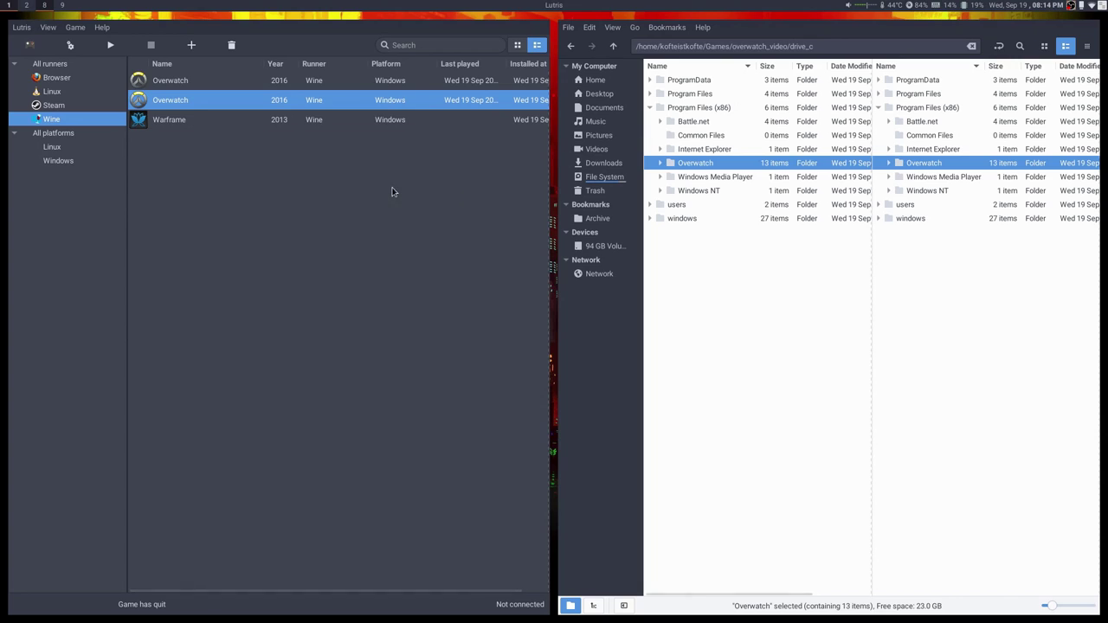
Close the file manager and review the second Overwatch entry's game options without changes.
{"action": "right_click", "coordinate": [171, 106]}
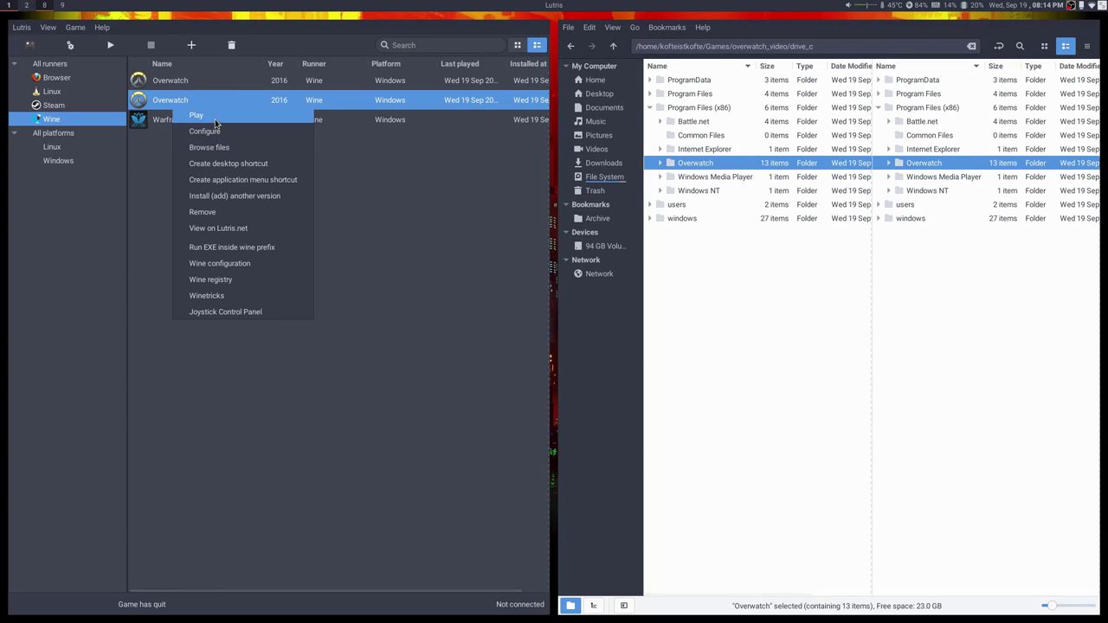
{"action": "left_click", "coordinate": [757, 324]}
{"action": "key", "text": "ctrl+w"}
{"action": "right_click", "coordinate": [155, 102]}
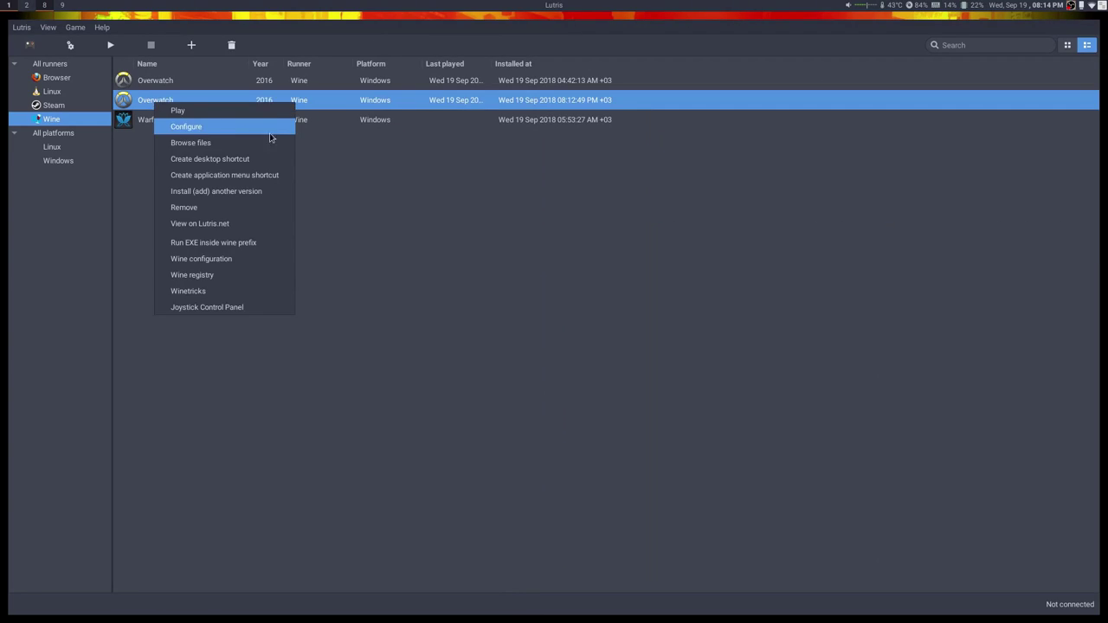
{"action": "key", "text": "Return"}
{"action": "left_click", "coordinate": [416, 178]}
{"action": "left_click", "coordinate": [721, 465]}
Rename the second Overwatch entry to Overwatch_video in its configuration and save.
{"action": "right_click", "coordinate": [167, 104]}
{"action": "left_click", "coordinate": [198, 115]}
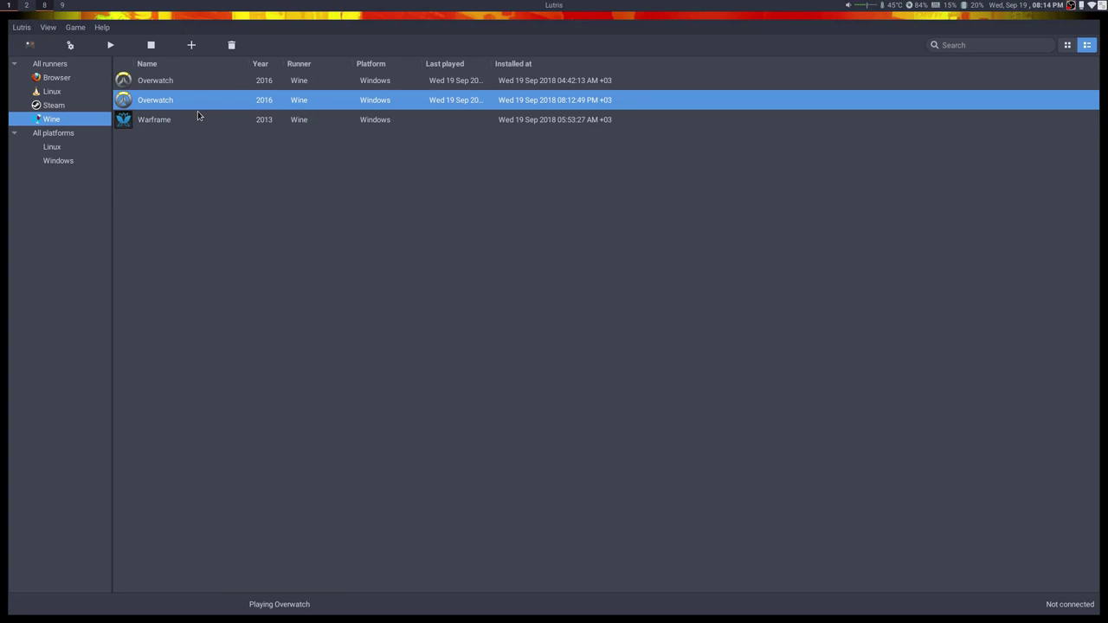
{"action": "right_click", "coordinate": [166, 105]}
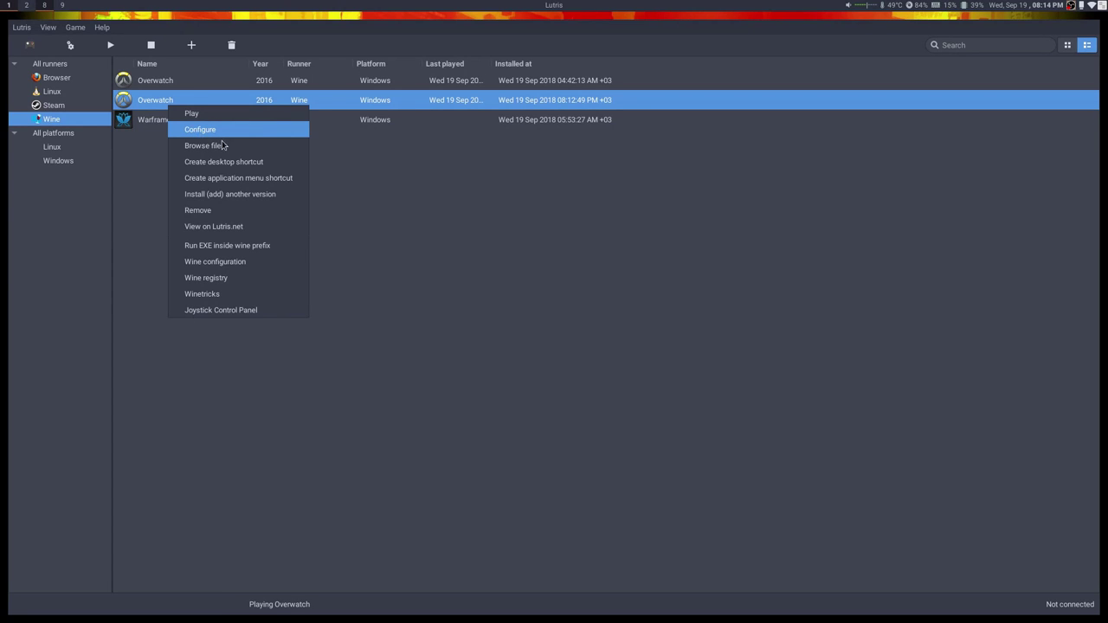
{"action": "left_click", "coordinate": [214, 134]}
{"action": "left_click", "coordinate": [437, 211]}
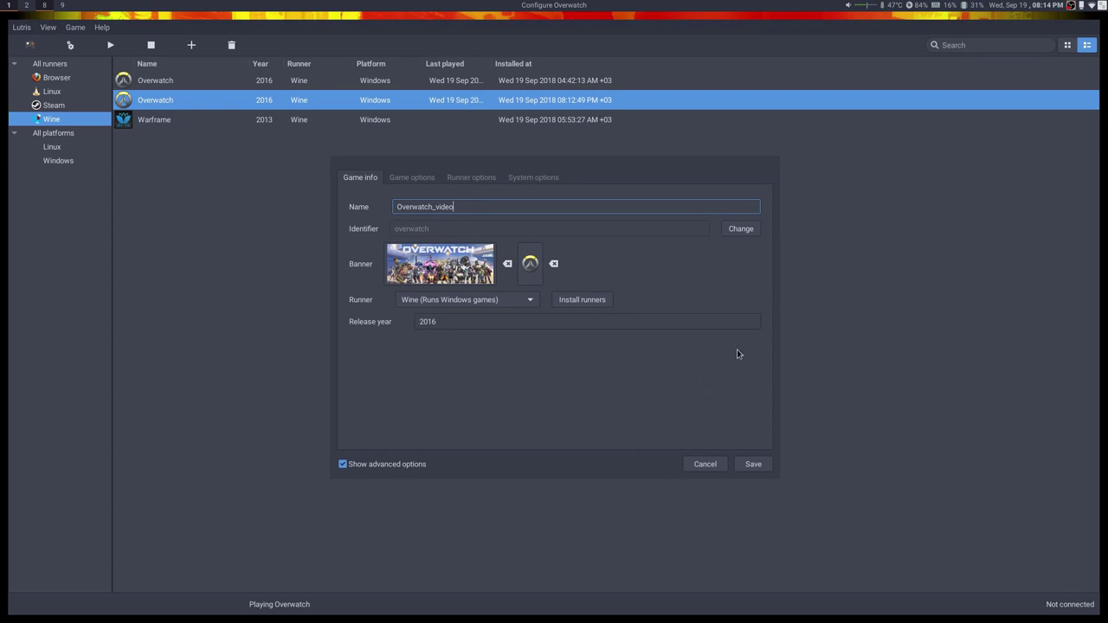
{"action": "left_click", "coordinate": [755, 465]}
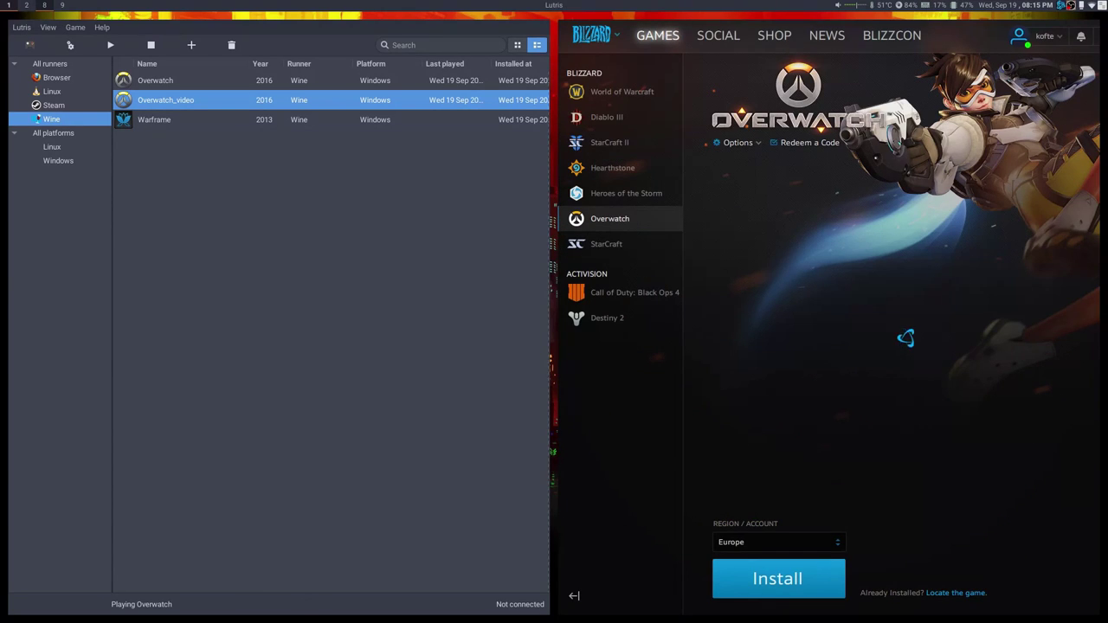
Point Battle.net to the copied Overwatch folder and start updating Overwatch.
{"action": "left_click", "coordinate": [973, 594]}
{"action": "left_click", "coordinate": [672, 71]}
{"action": "left_click", "coordinate": [879, 286]}
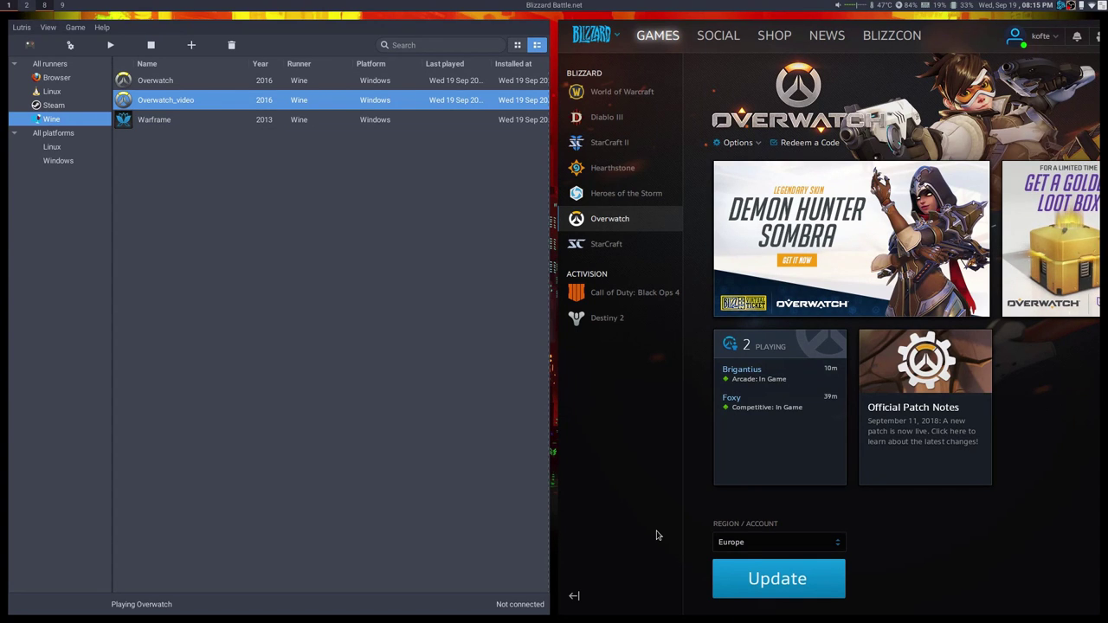
{"action": "key", "text": "super+f"}
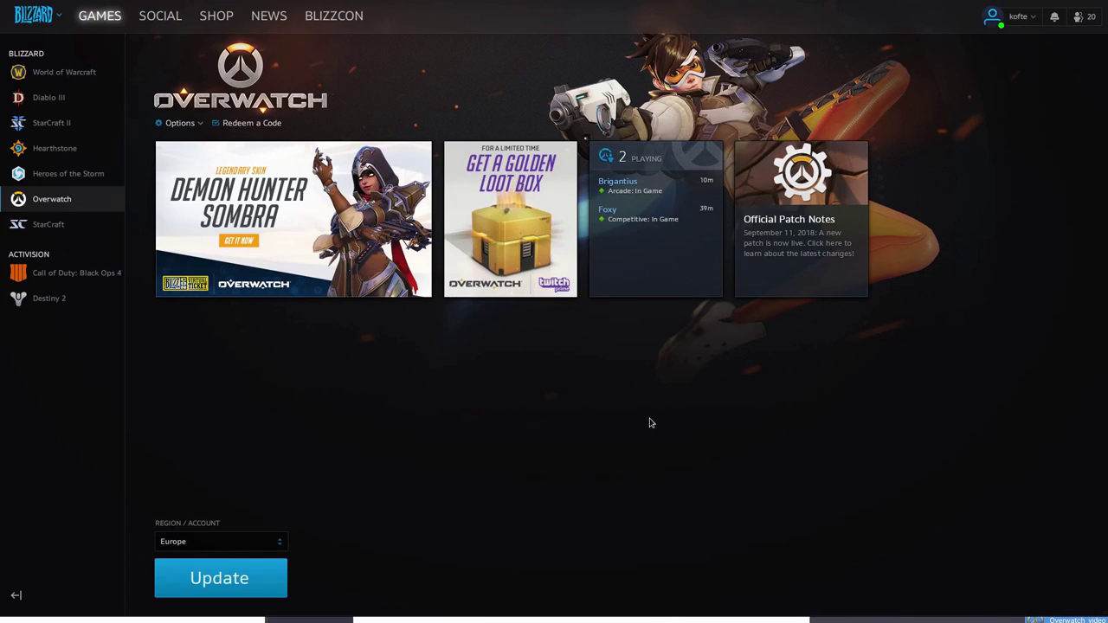
{"action": "key", "text": "super+f"}
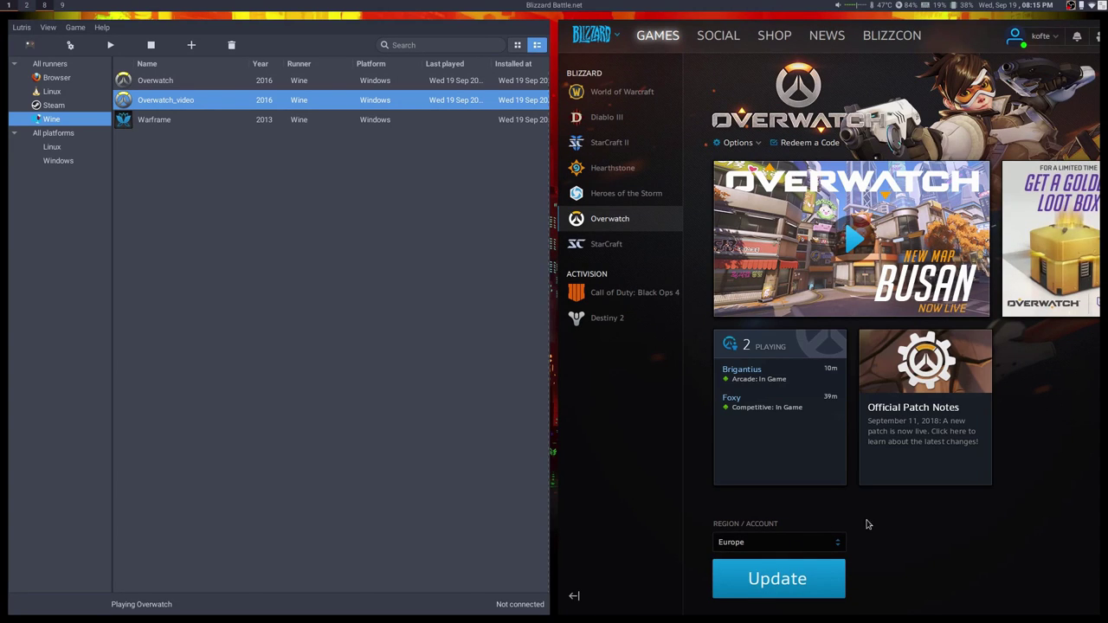
{"action": "left_click", "coordinate": [767, 581]}
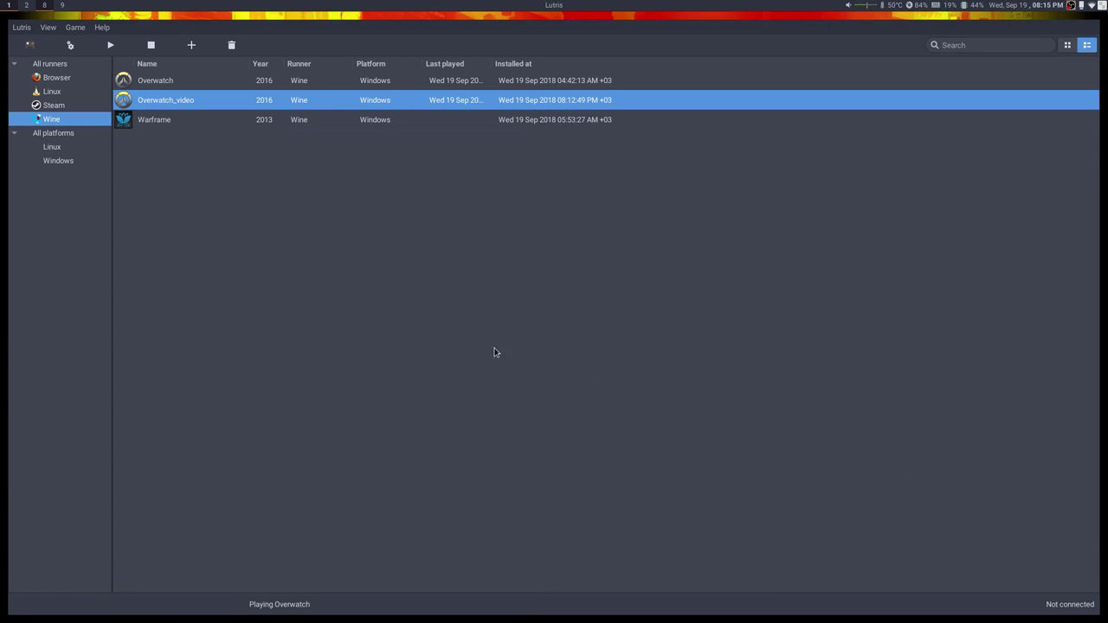
Relaunch Battle.net by starting the Overwatch_video entry in Lutris.
{"action": "double_click", "coordinate": [202, 101]}
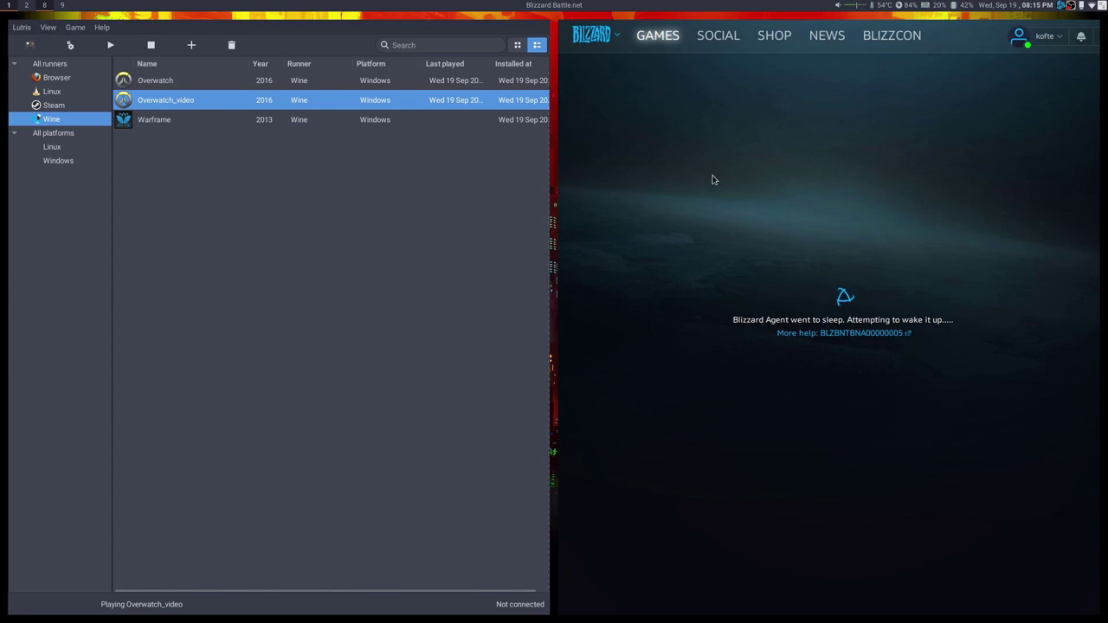
Run killall Agent.exe Battle.net.exe wineserver in a terminal, then close the terminal.
{"action": "key", "text": "super+minus"}
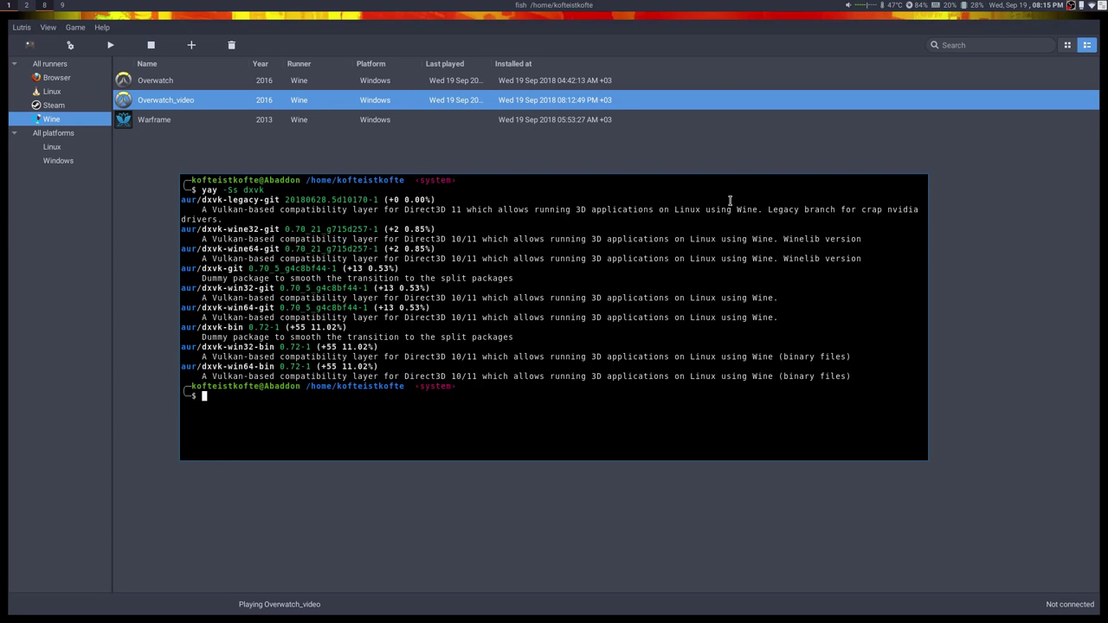
{"action": "key", "text": "ctrl+l"}
{"action": "key", "text": "Up"}
{"action": "key", "text": "Down"}
{"action": "type", "text": "kil"}
{"action": "key", "text": "Right"}
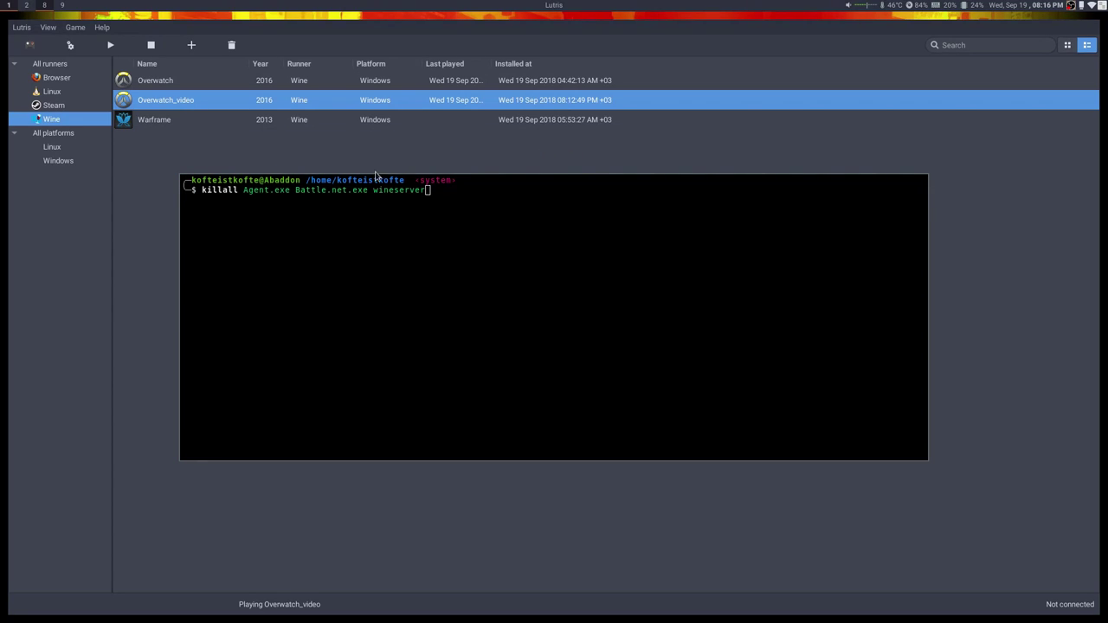
{"action": "key", "text": "Return"}
{"action": "key", "text": "ctrl+d"}
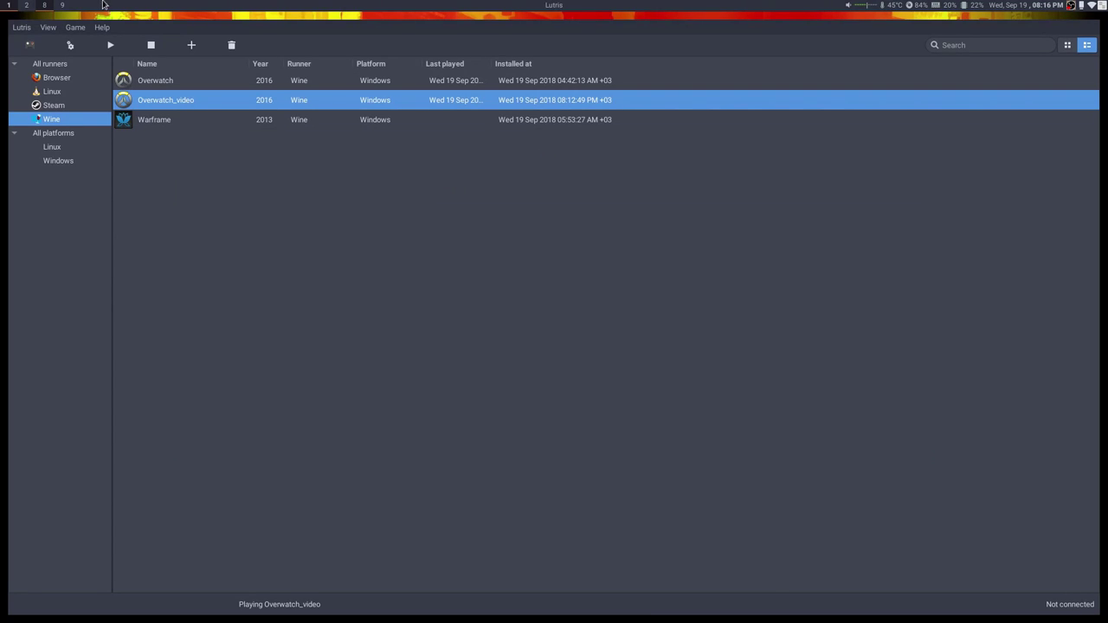
{"action": "left_click", "coordinate": [34, 5]}
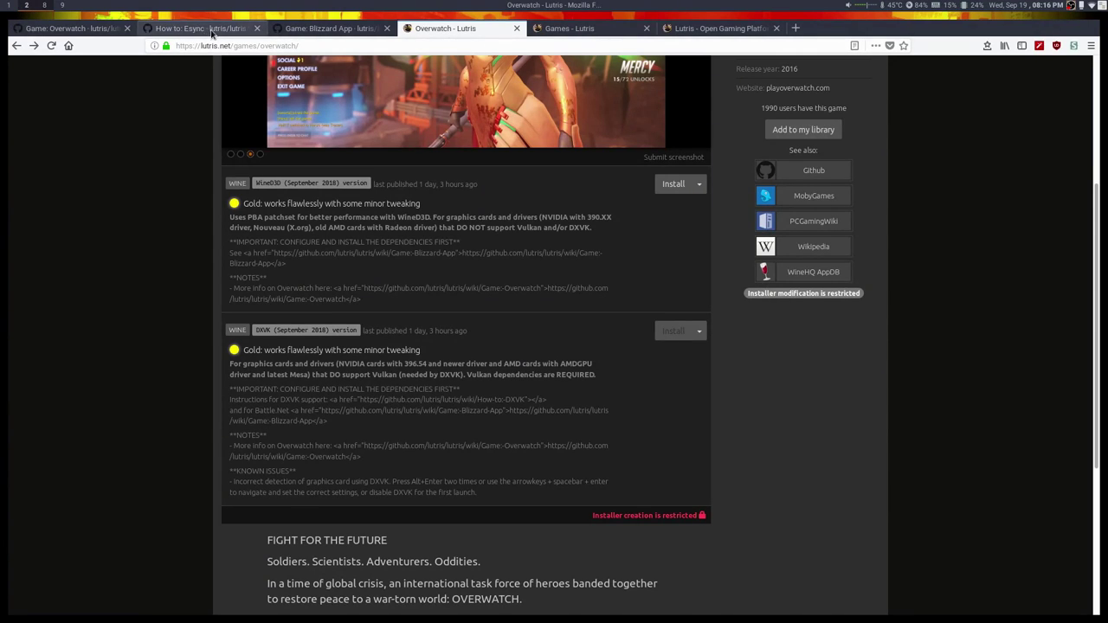
Skim the Overwatch wiki page in Firefox.
{"action": "left_click", "coordinate": [88, 29]}
{"action": "scroll", "coordinate": [665, 420], "scroll_direction": "down", "scroll_amount": 15}
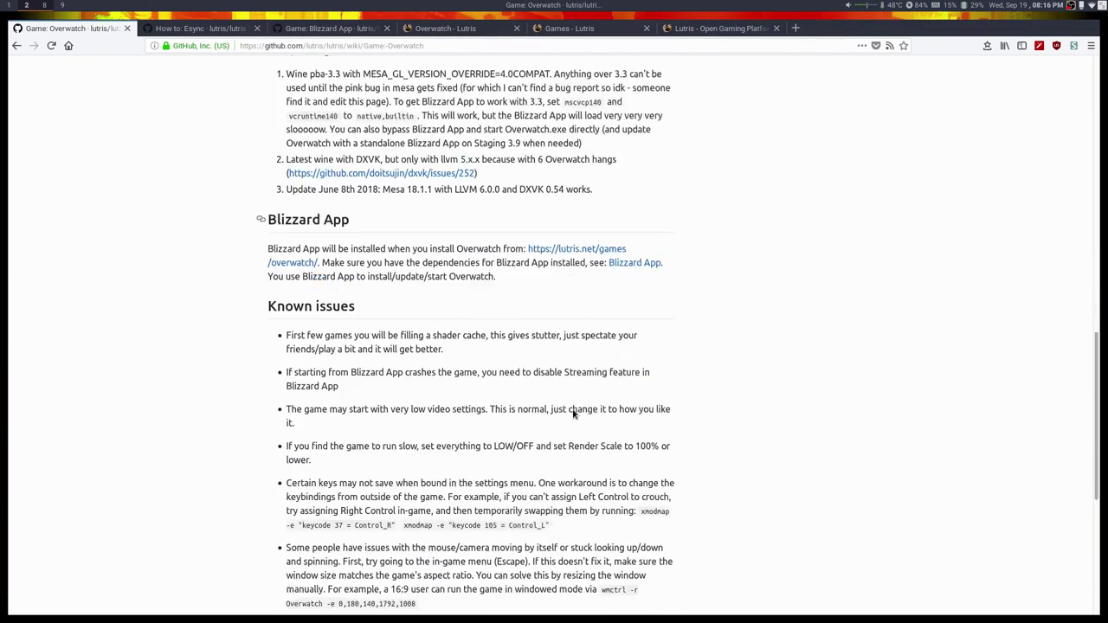
{"action": "scroll", "coordinate": [477, 366], "scroll_direction": "up", "scroll_amount": 6}
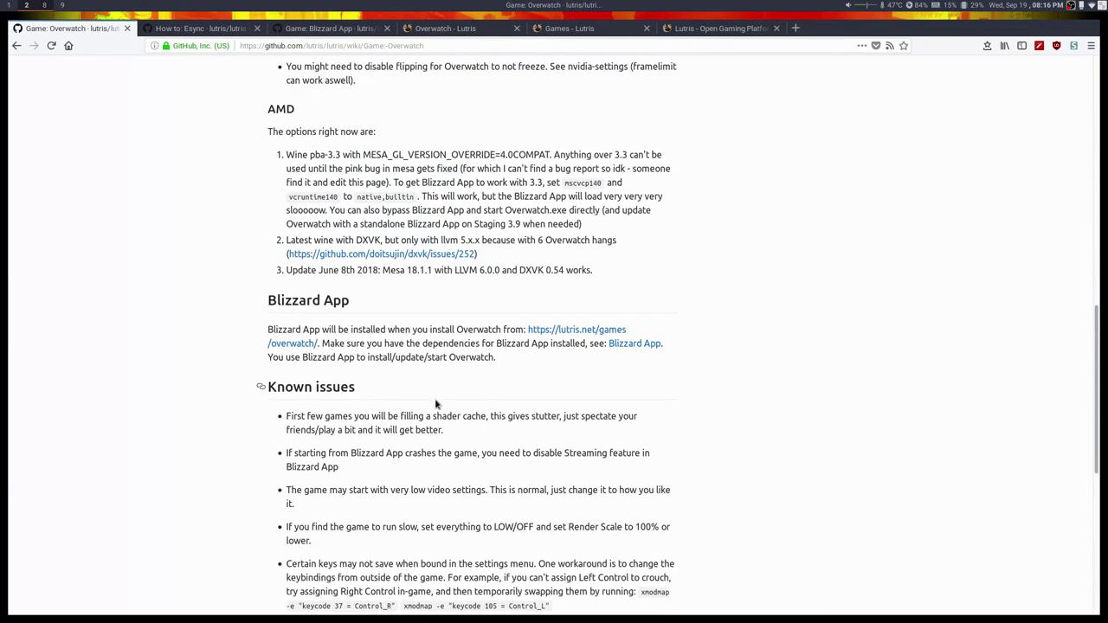
Read the Blizzard App wiki's Sleeping Agent killall fix, then quit Lutris.
{"action": "left_click", "coordinate": [326, 28]}
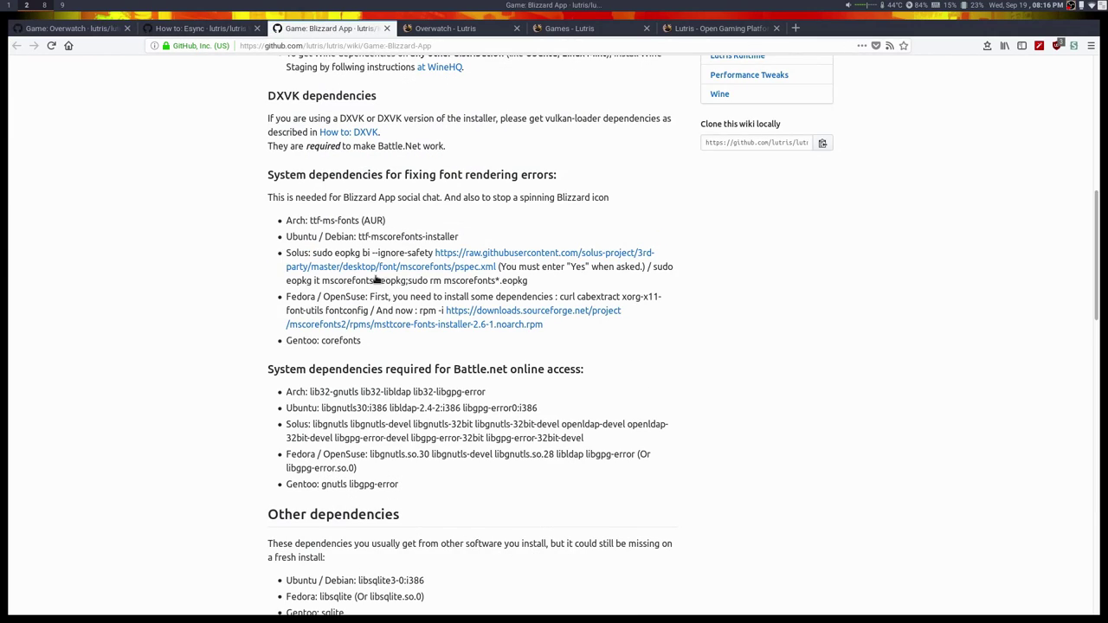
{"action": "scroll", "coordinate": [373, 264], "scroll_direction": "down", "scroll_amount": 10}
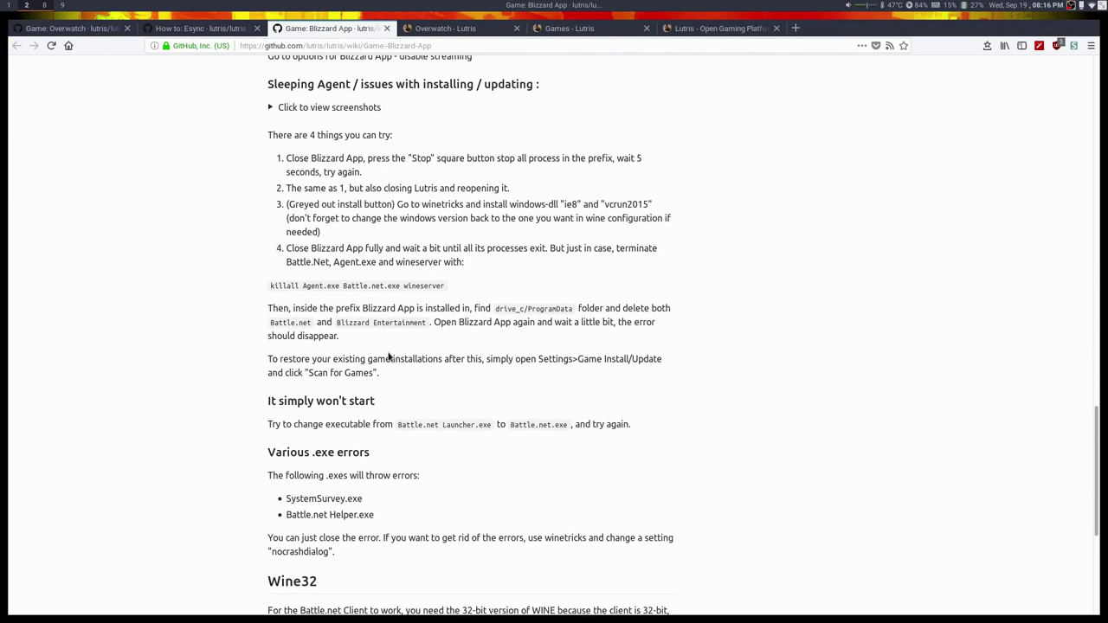
{"action": "scroll", "coordinate": [388, 352], "scroll_direction": "down", "scroll_amount": 4}
{"action": "left_click_drag", "start_coordinate": [271, 121], "coordinate": [515, 123]}
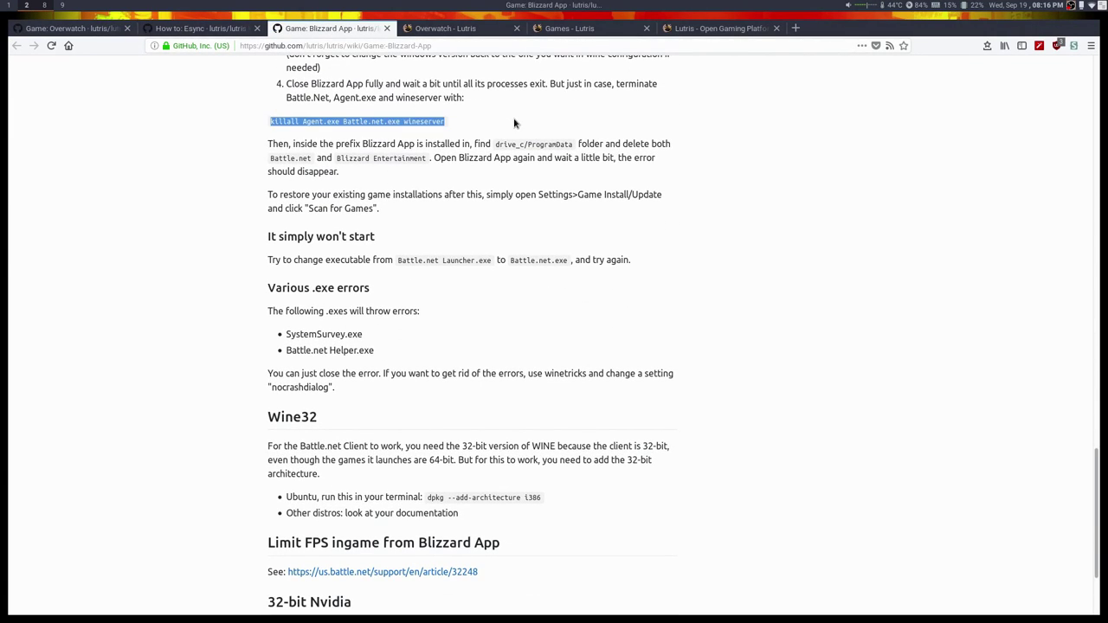
{"action": "left_click", "coordinate": [514, 123]}
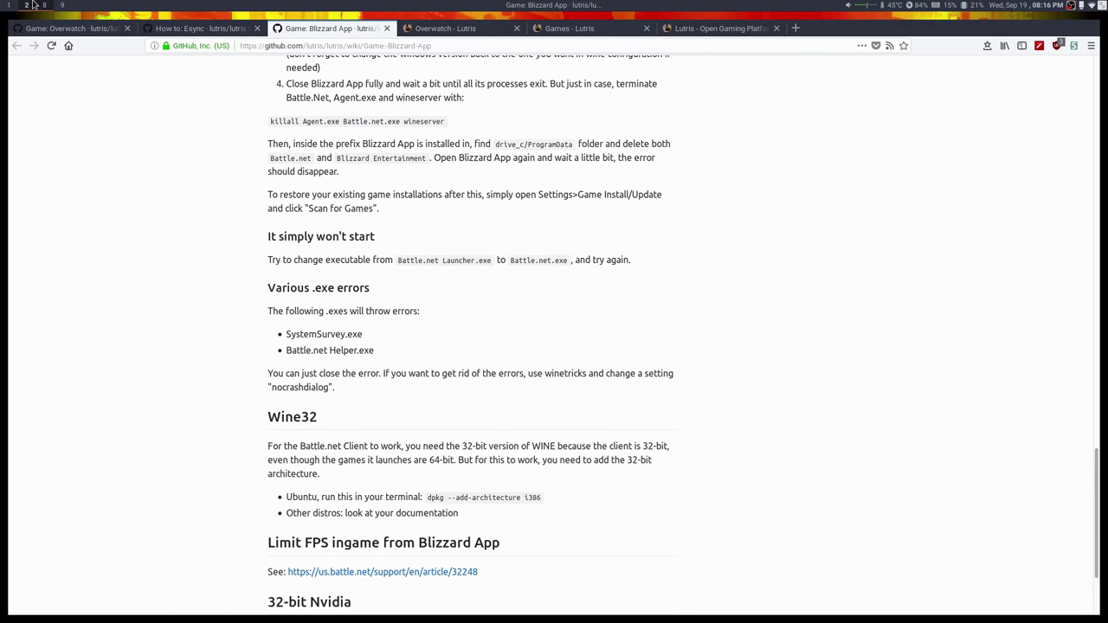
{"action": "left_click", "coordinate": [11, 5]}
{"action": "key", "text": "ctrl+q"}
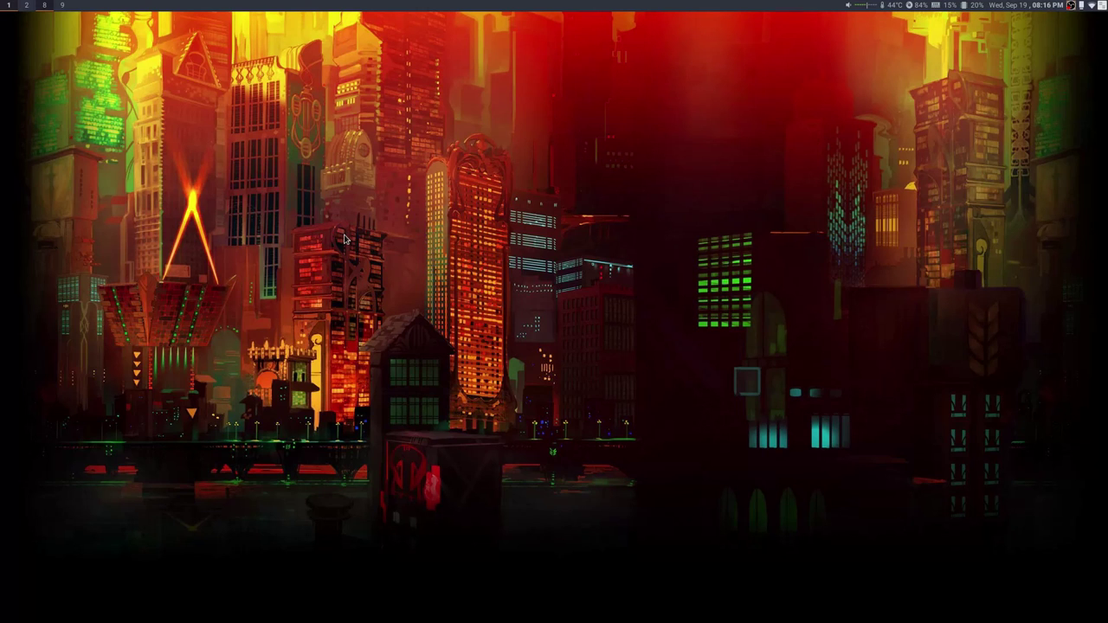
In Nemo, expand Games > overwatch_video > drive_c > ProgramData.
{"action": "key", "text": "super+e"}
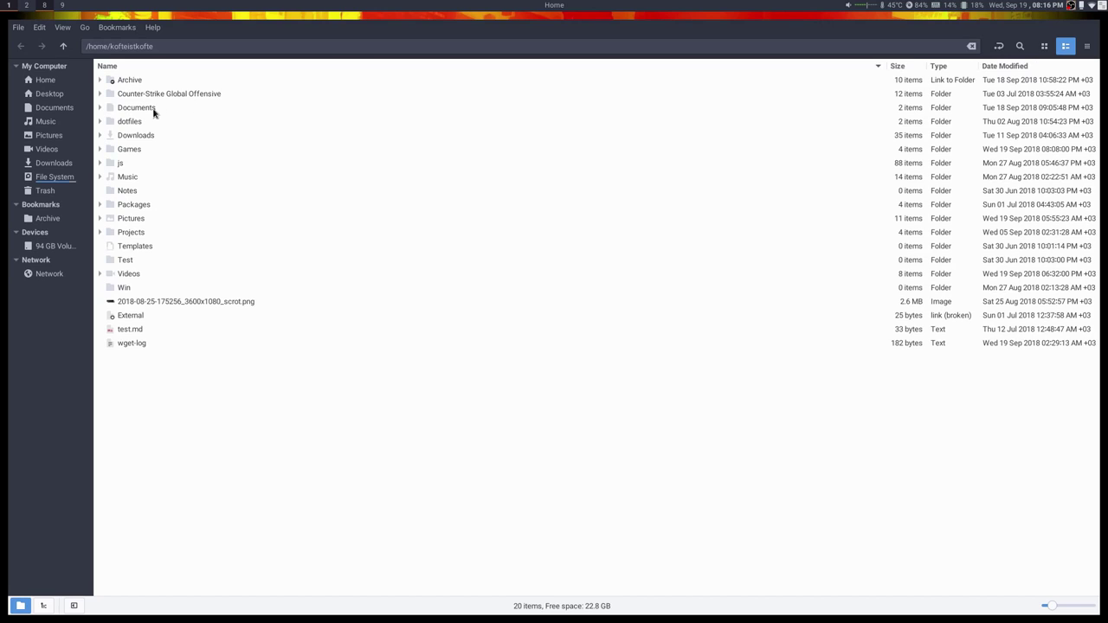
{"action": "left_click", "coordinate": [100, 149]}
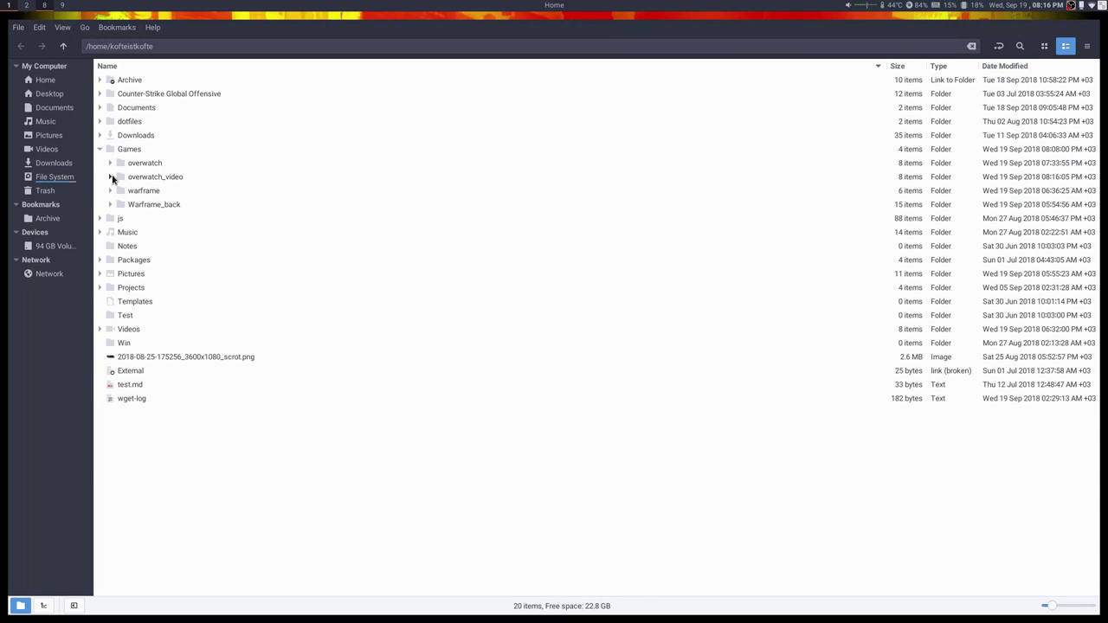
{"action": "left_click", "coordinate": [111, 176]}
{"action": "left_click", "coordinate": [118, 206]}
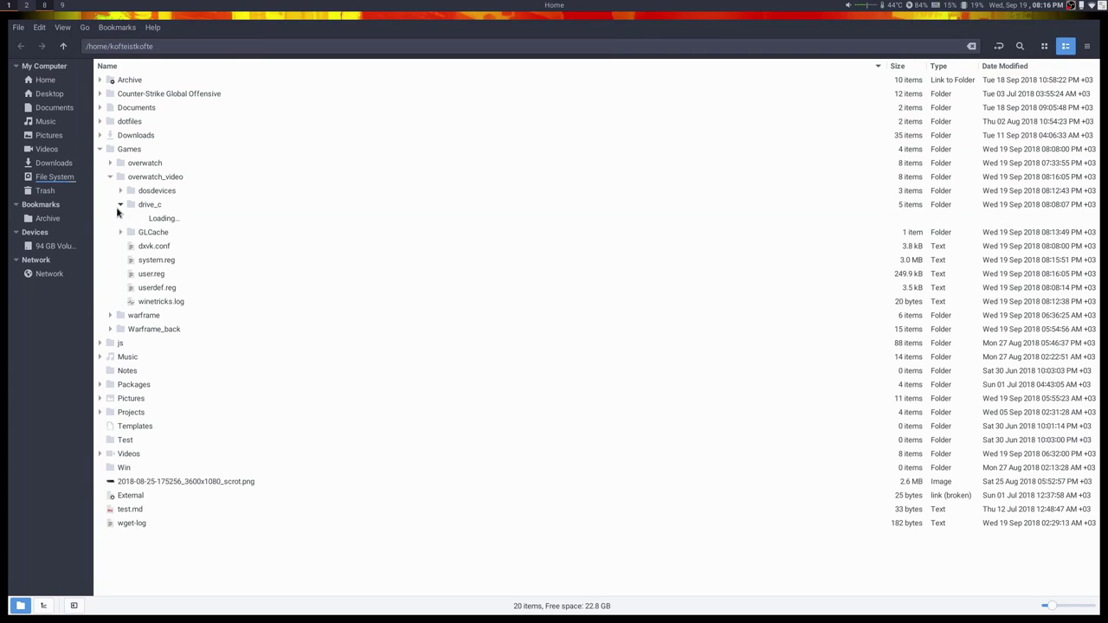
{"action": "left_click", "coordinate": [131, 219]}
Permanently delete the Battle.net and Blizzard Entertainment folders, then close Nemo.
{"action": "left_click", "coordinate": [178, 234]}
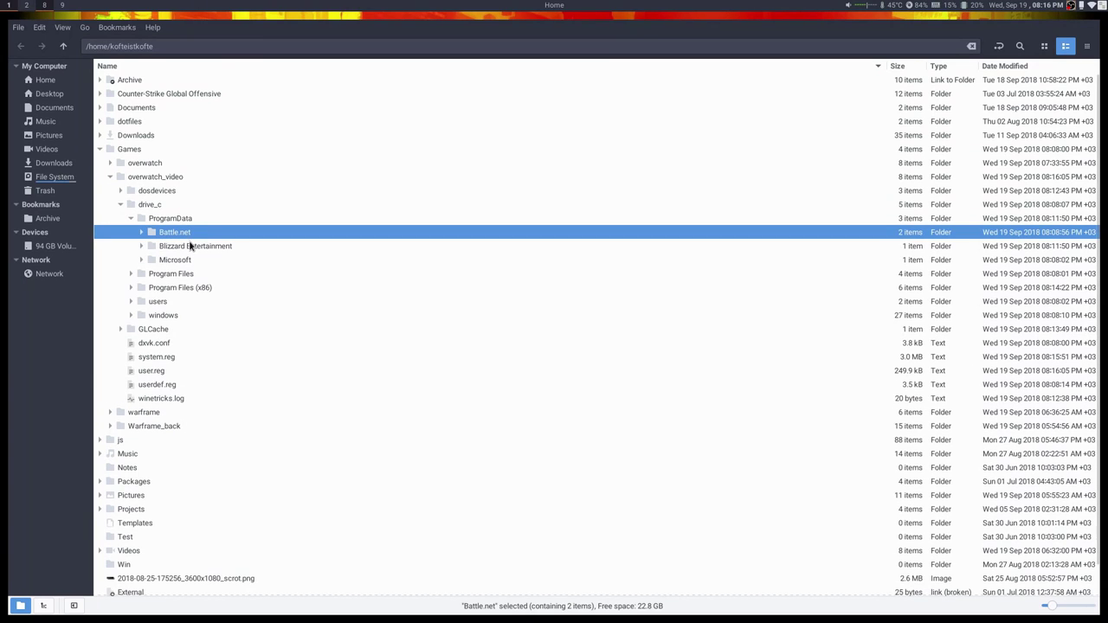
{"action": "left_click", "coordinate": [194, 248]}
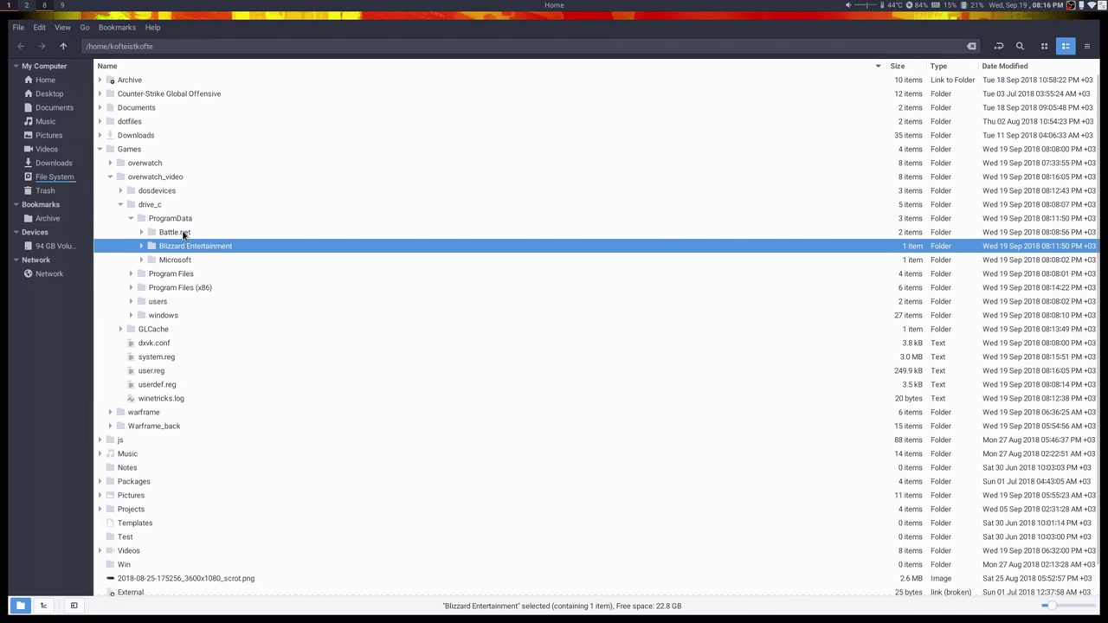
{"action": "left_click", "coordinate": [180, 233], "text": "ctrl"}
{"action": "key", "text": "shift+Delete"}
{"action": "key", "text": "Return"}
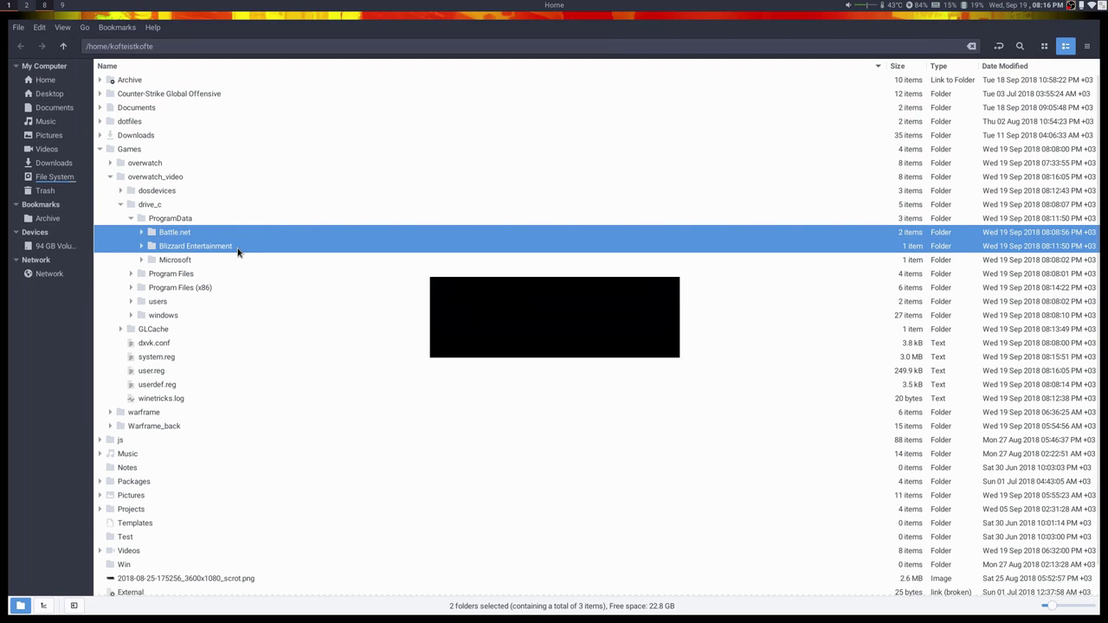
{"action": "key", "text": "ctrl+q"}
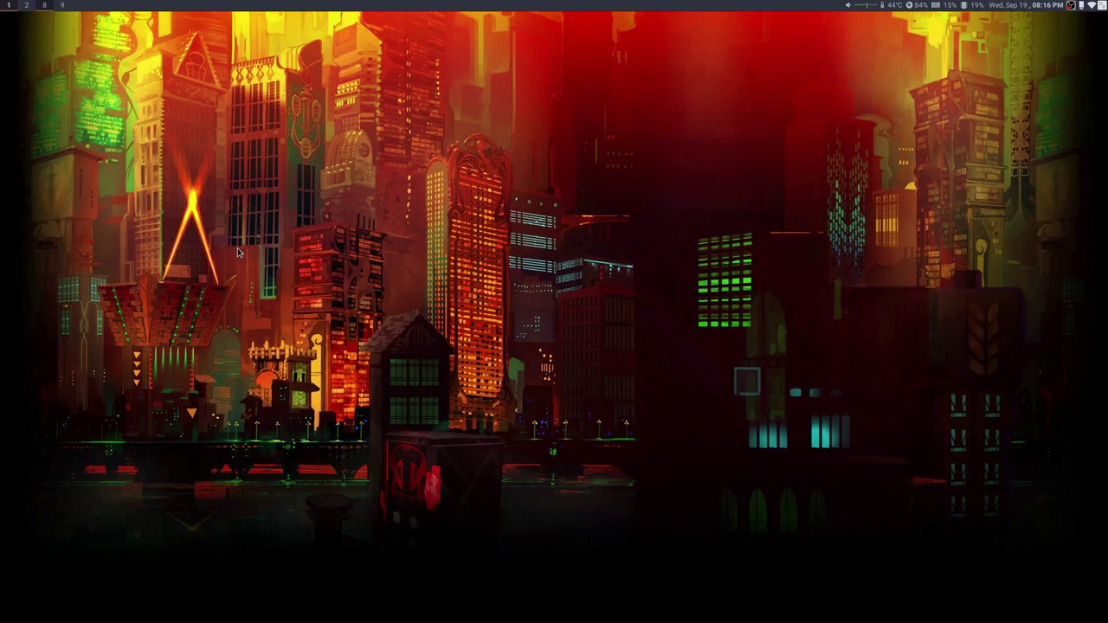
Start Lutris from the dmenu launcher.
{"action": "key", "text": "super+d"}
{"action": "type", "text": "lutr"}
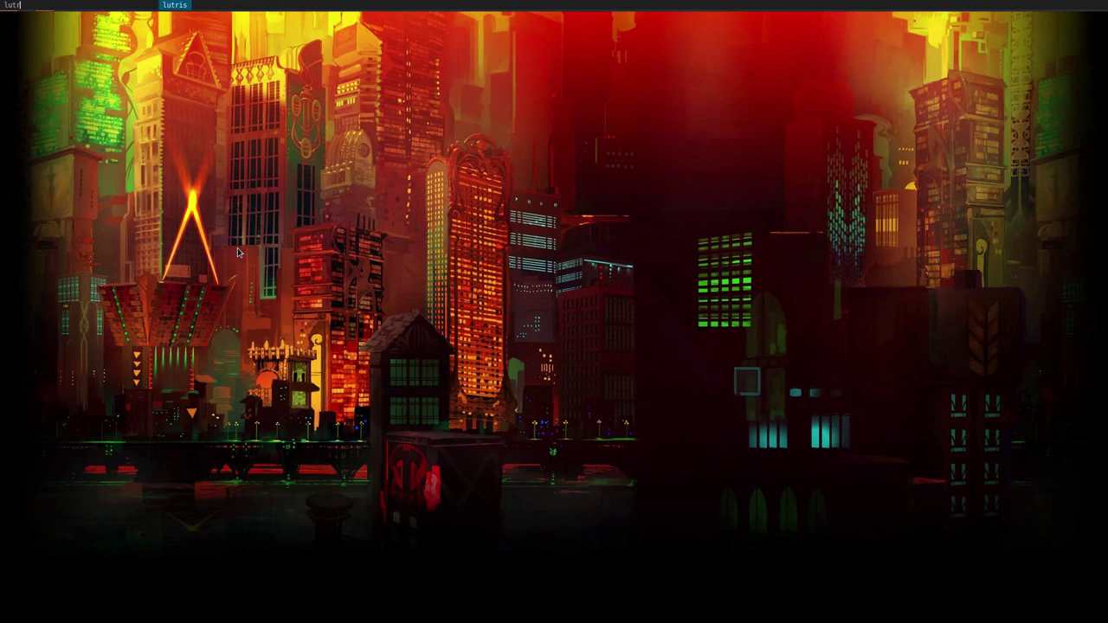
{"action": "key", "text": "Return"}
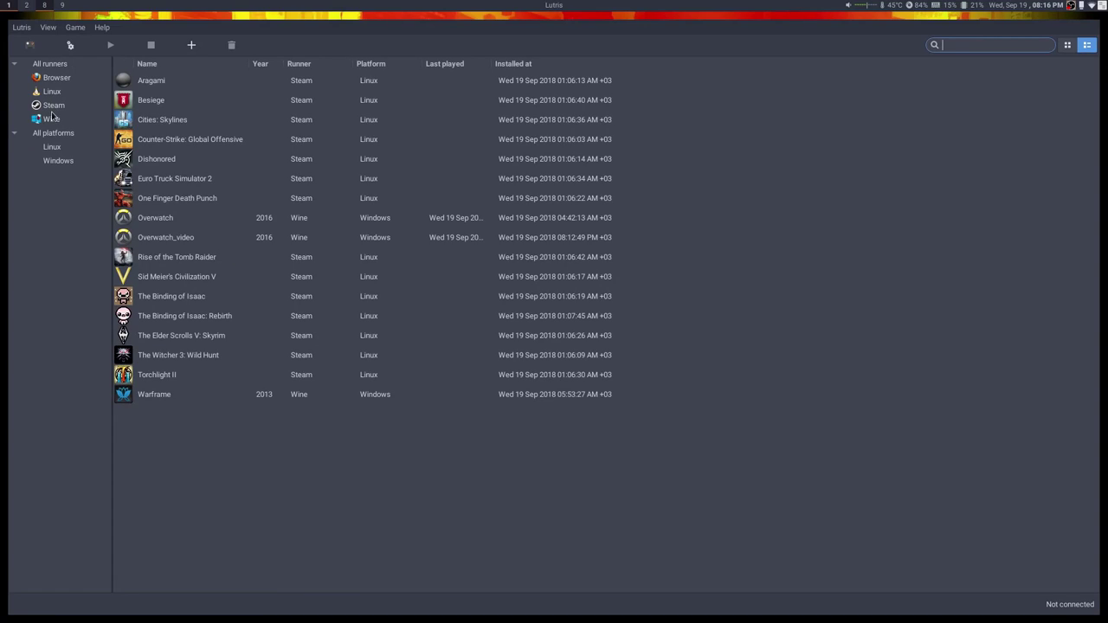
Filter to Wine games, launch Overwatch_video, and open Battle.net's Blizzard logo menu.
{"action": "left_click", "coordinate": [52, 118]}
{"action": "double_click", "coordinate": [176, 105]}
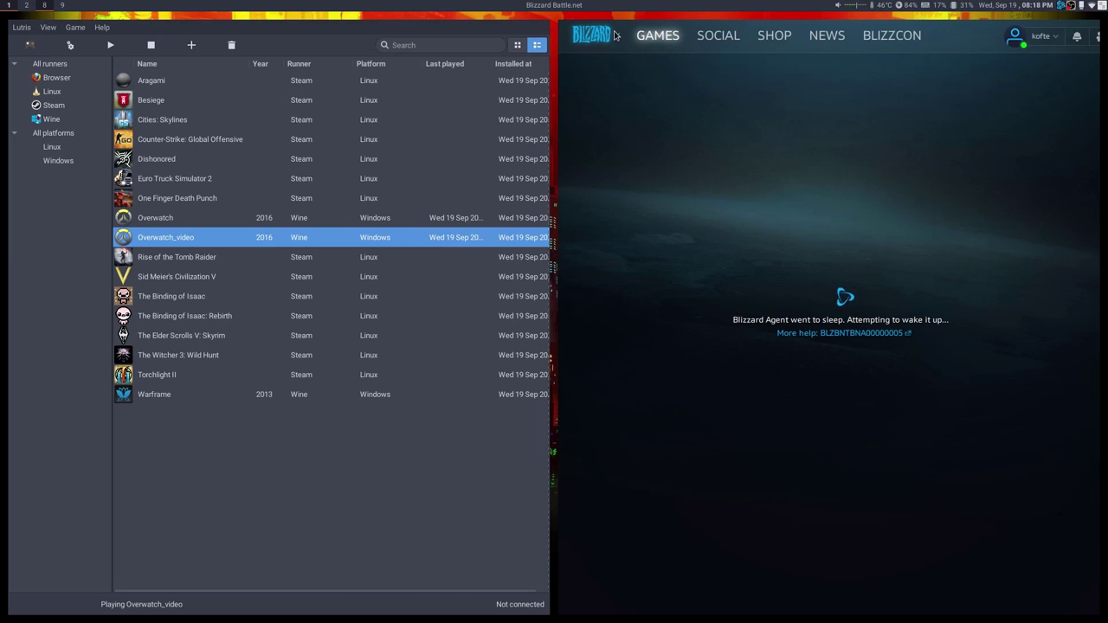
{"action": "left_click", "coordinate": [596, 35]}
{"action": "left_click", "coordinate": [615, 150]}
{"action": "left_click", "coordinate": [596, 35]}
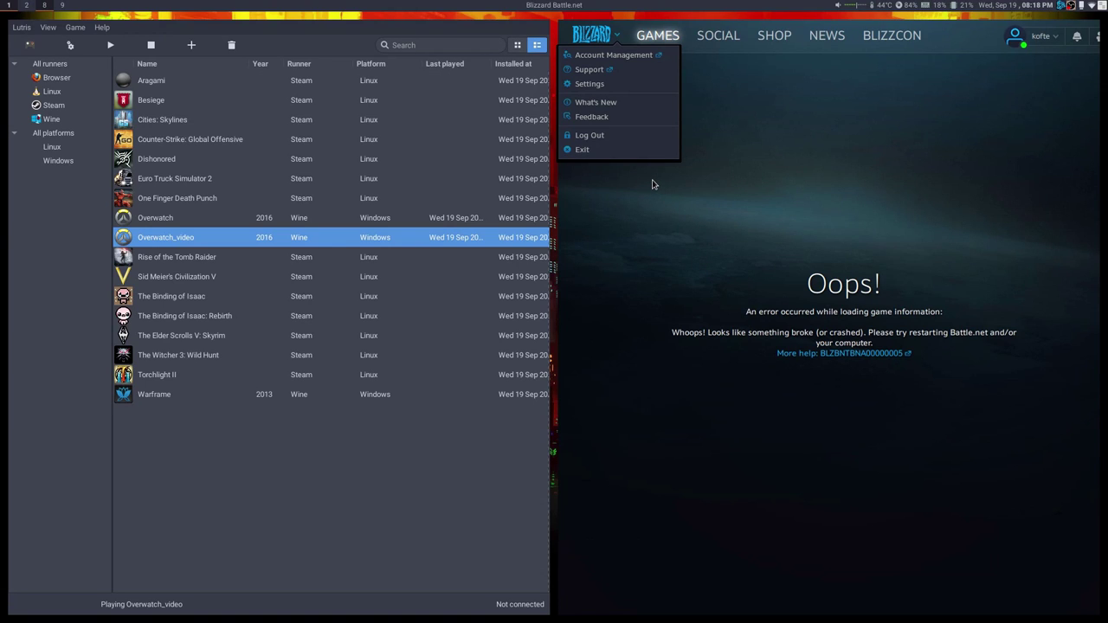
Exit and restart Battle.net, close the Scan For Games results, and press Play.
{"action": "left_click", "coordinate": [619, 151]}
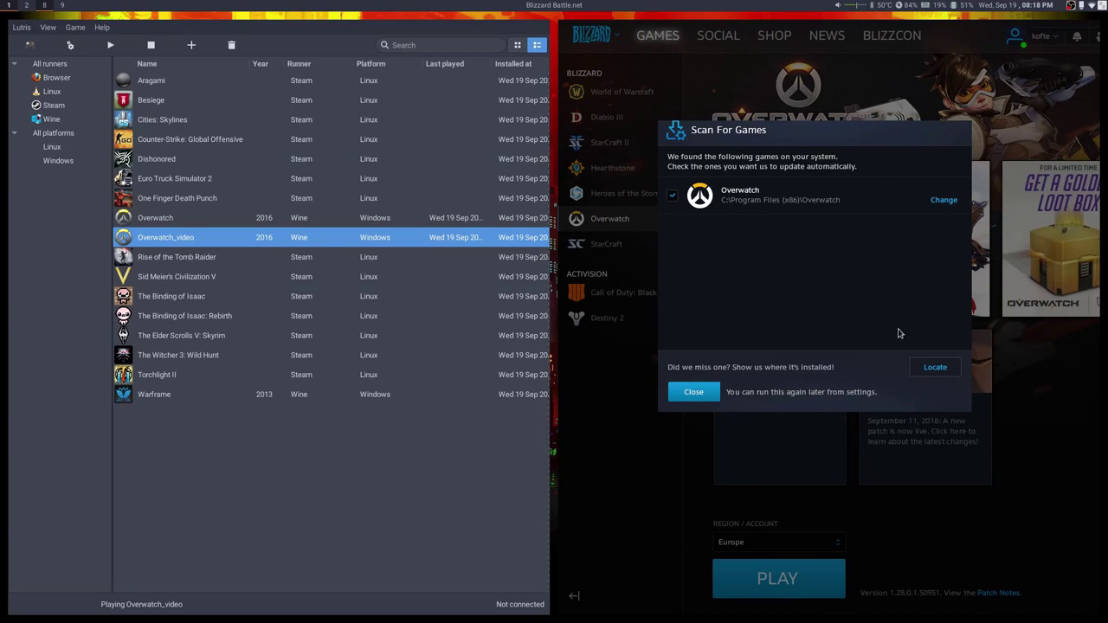
{"action": "left_click", "coordinate": [694, 392]}
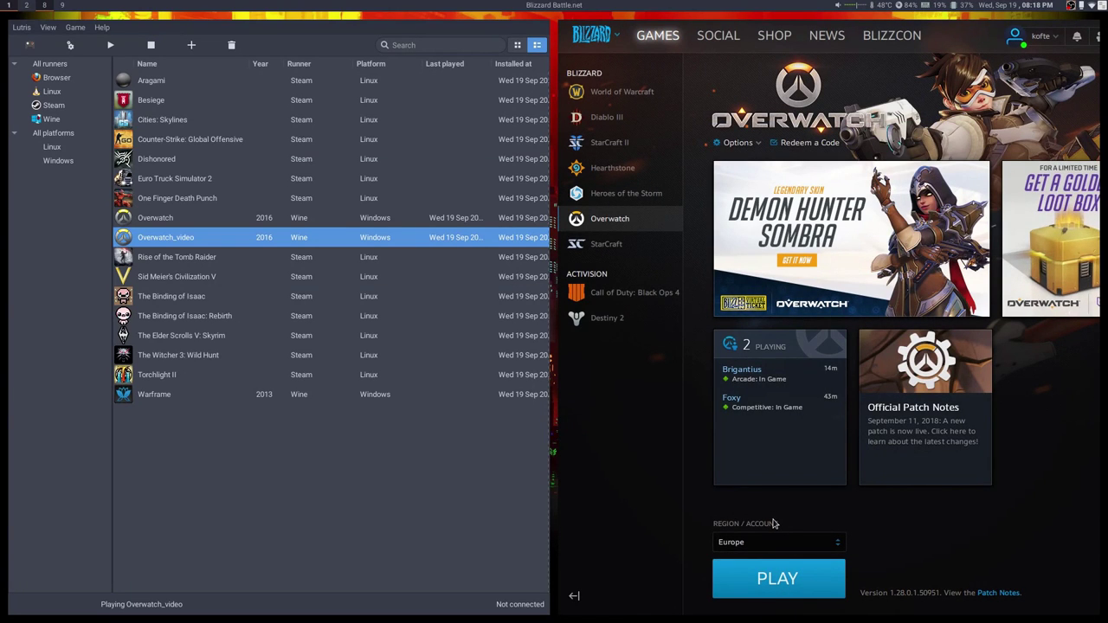
{"action": "left_click", "coordinate": [776, 582]}
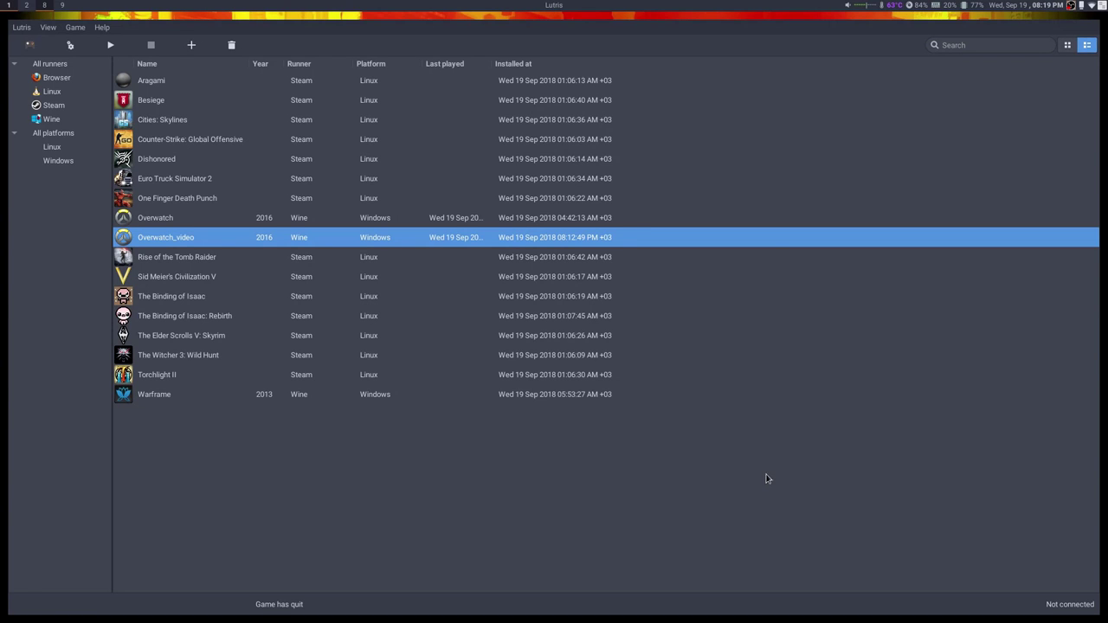
Launch Overwatch_video again via Play in its Lutris context menu.
{"action": "right_click", "coordinate": [174, 239]}
{"action": "left_click", "coordinate": [198, 247]}
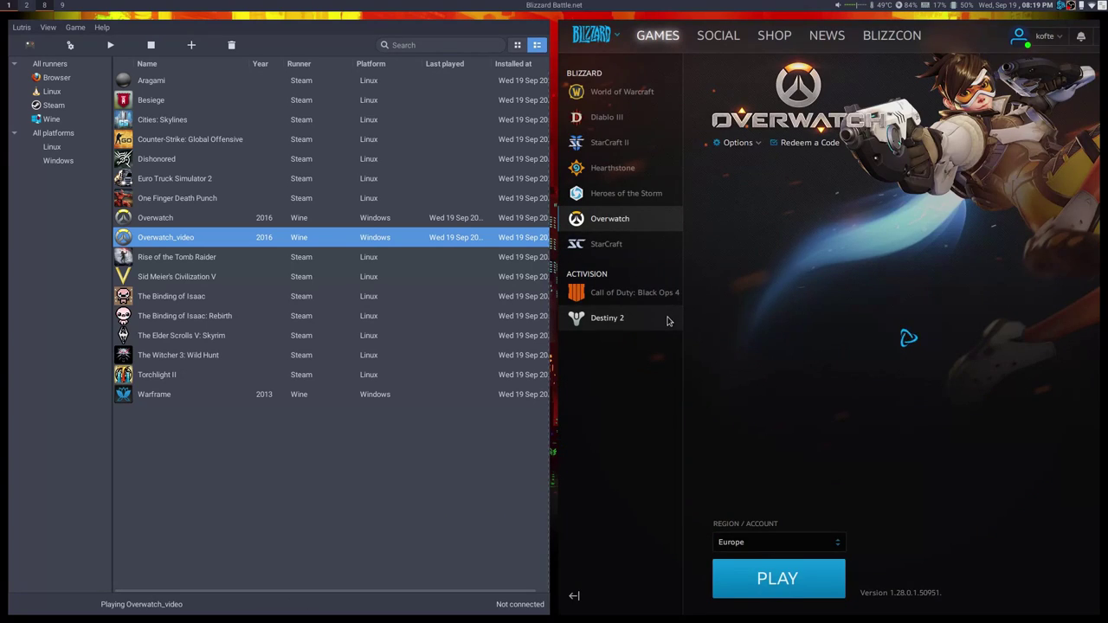
In Battle.net Settings, keep the client open on game launch and Exit on window close.
{"action": "left_click", "coordinate": [594, 34]}
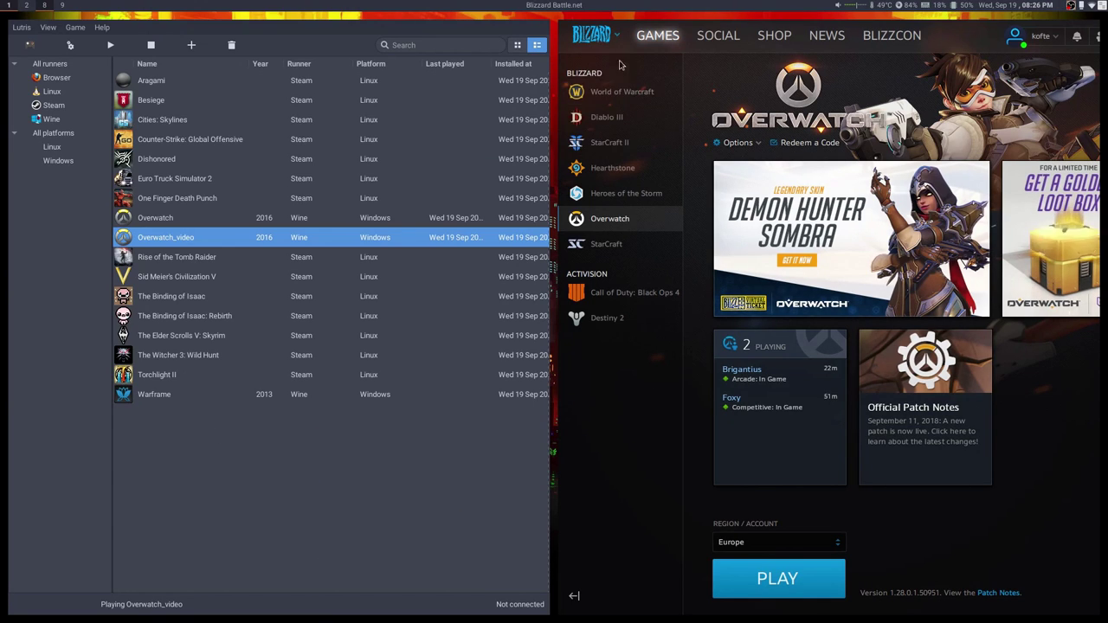
{"action": "left_click", "coordinate": [596, 35]}
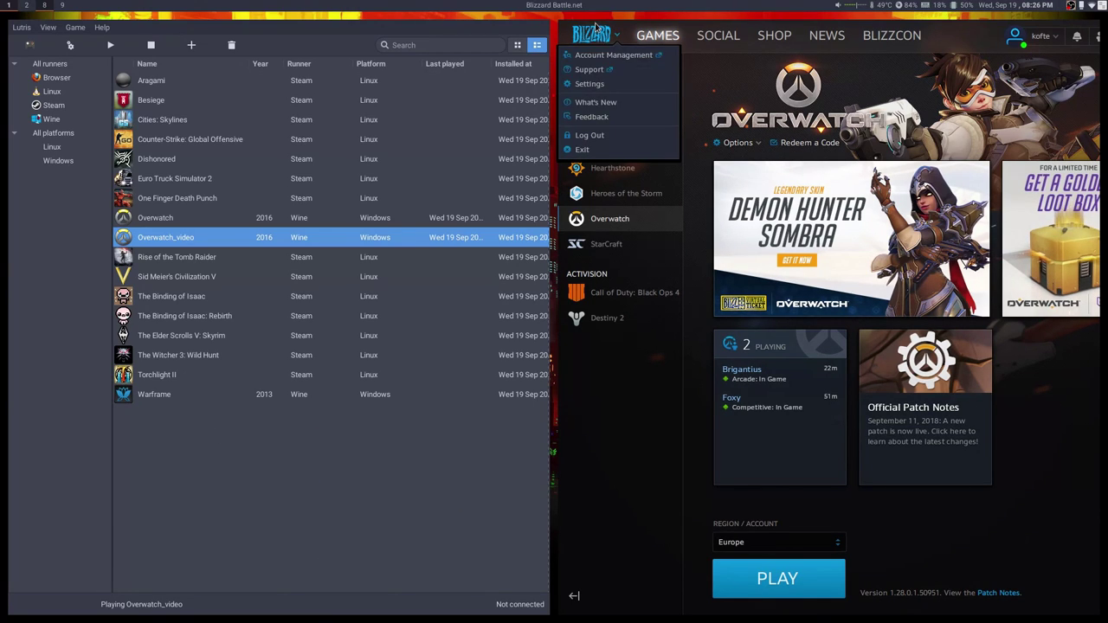
{"action": "left_click", "coordinate": [596, 85]}
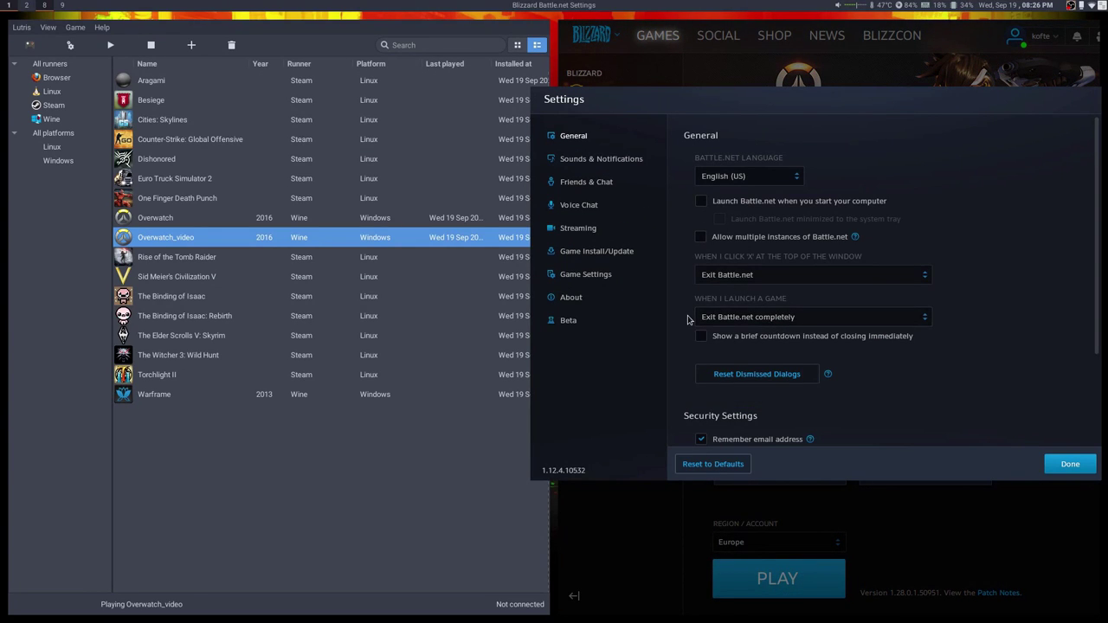
{"action": "left_click", "coordinate": [734, 321]}
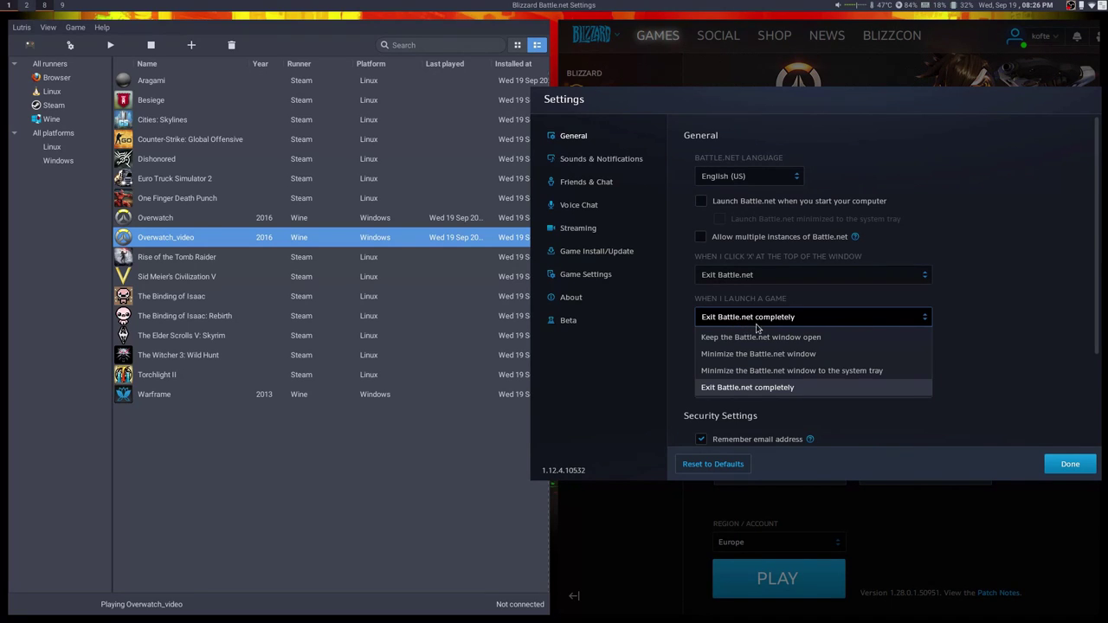
{"action": "left_click", "coordinate": [822, 343]}
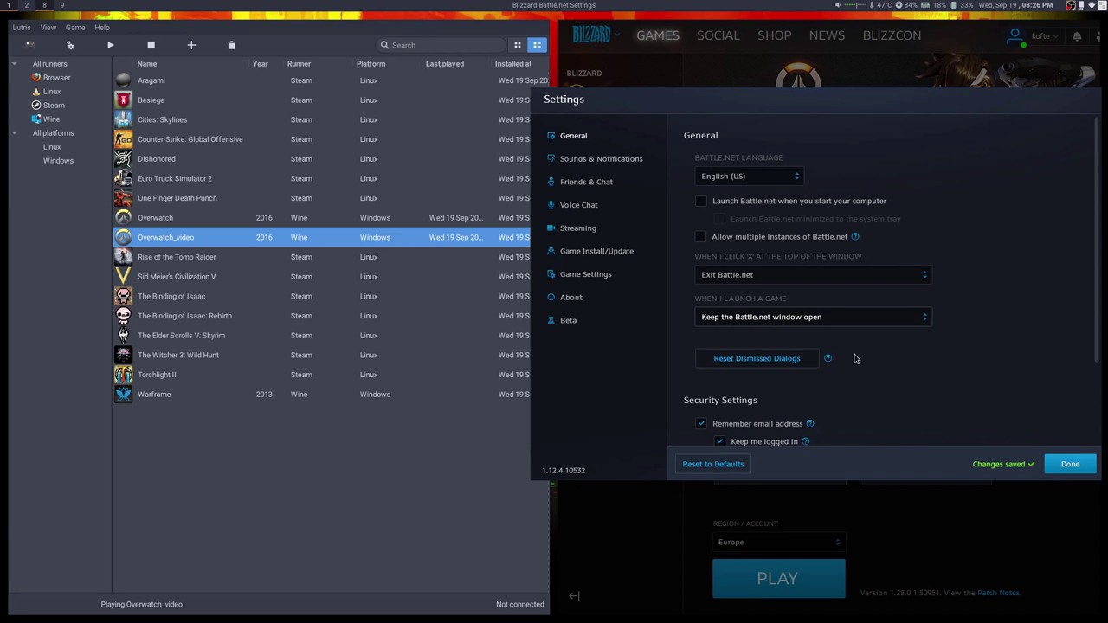
{"action": "scroll", "coordinate": [829, 387], "scroll_direction": "down", "scroll_amount": 3}
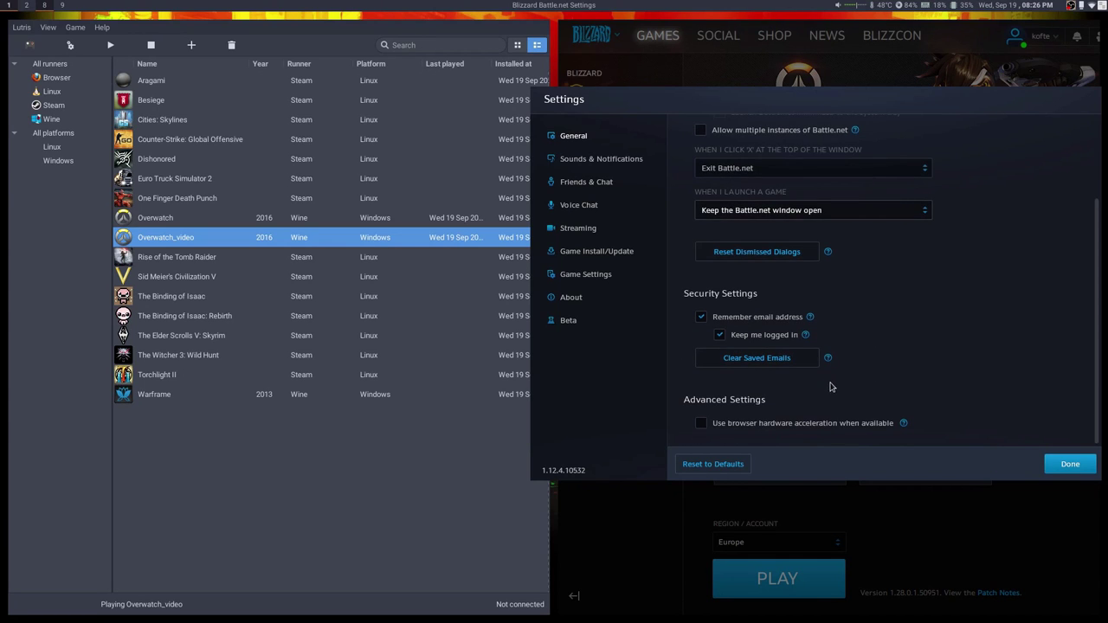
{"action": "scroll", "coordinate": [809, 223], "scroll_direction": "up", "scroll_amount": 3}
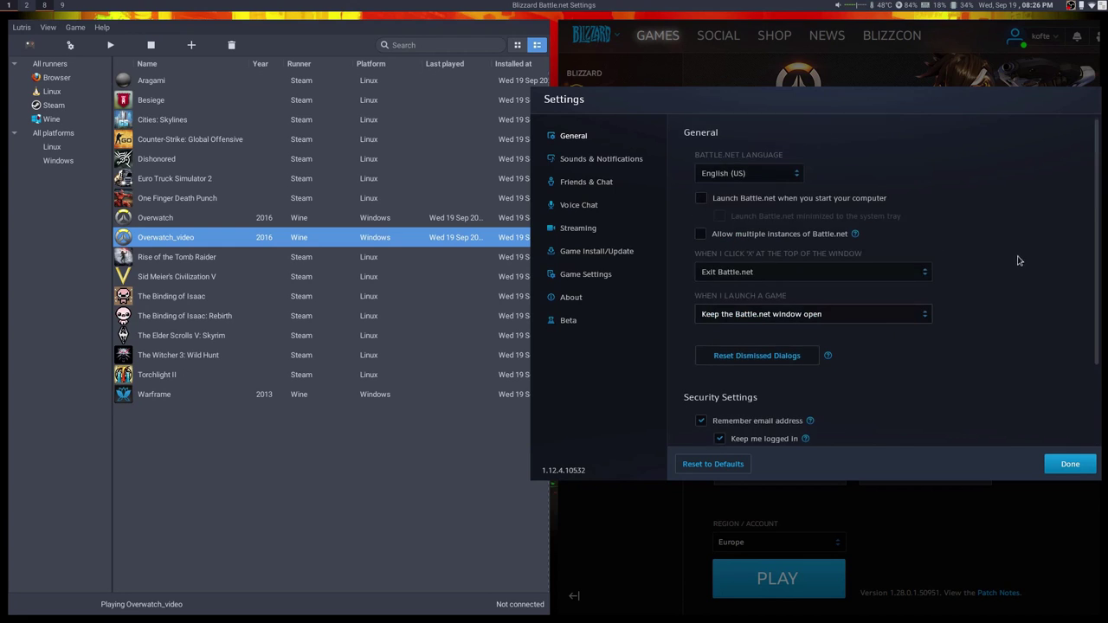
{"action": "left_click", "coordinate": [816, 279]}
{"action": "left_click", "coordinate": [814, 281]}
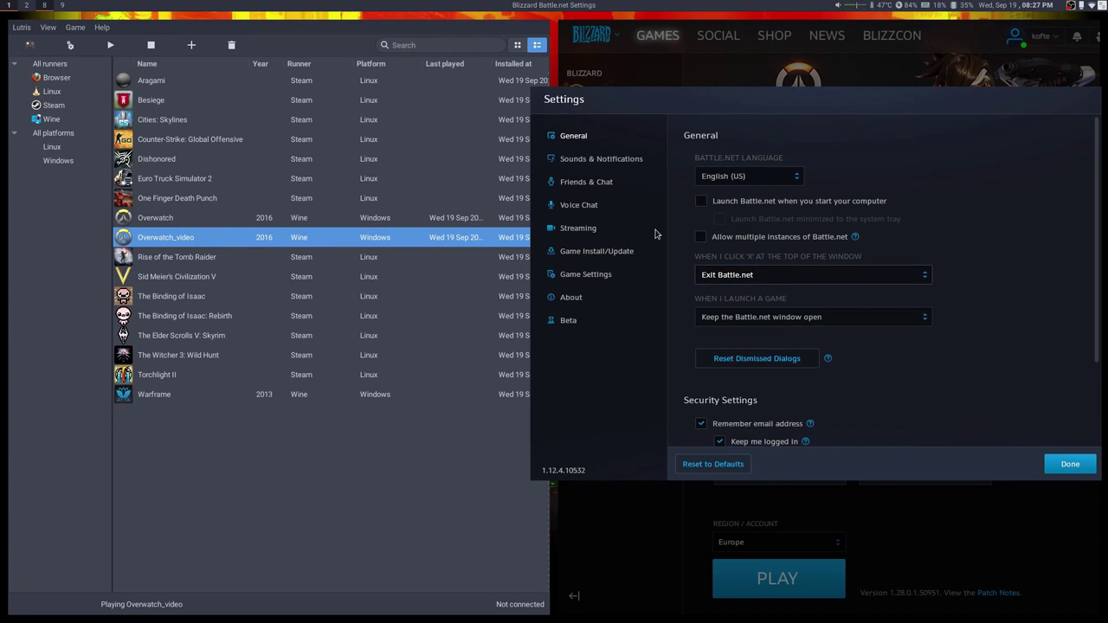
Look over the notifications, Friends & Chat, voice and Streaming pages, then click Done.
{"action": "left_click", "coordinate": [612, 159]}
{"action": "left_click", "coordinate": [598, 182]}
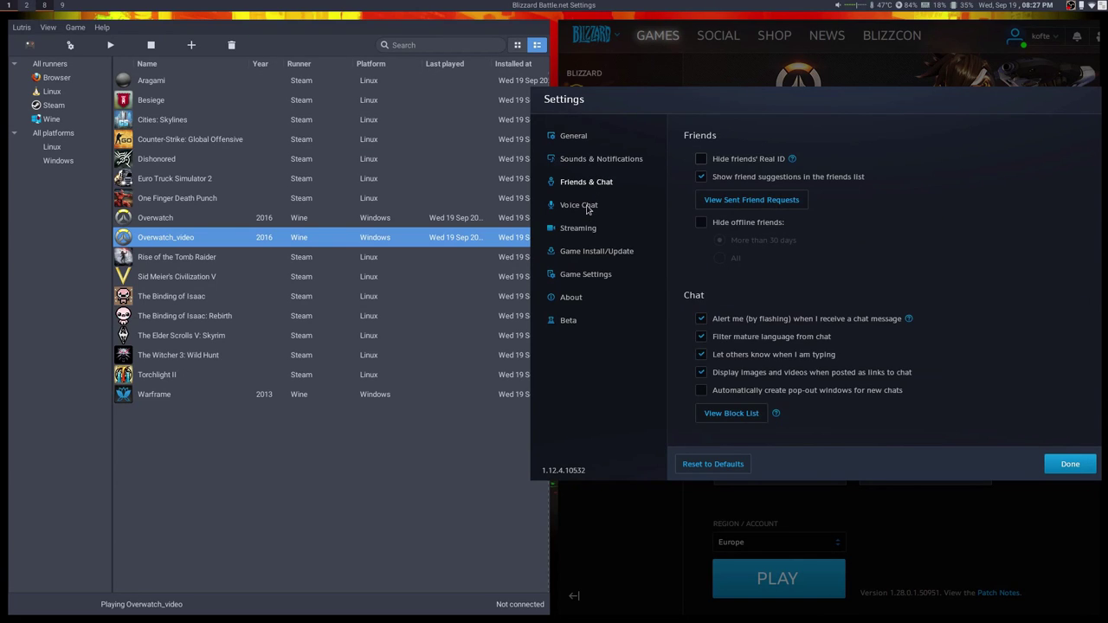
{"action": "left_click", "coordinate": [587, 208]}
{"action": "left_click", "coordinate": [587, 230]}
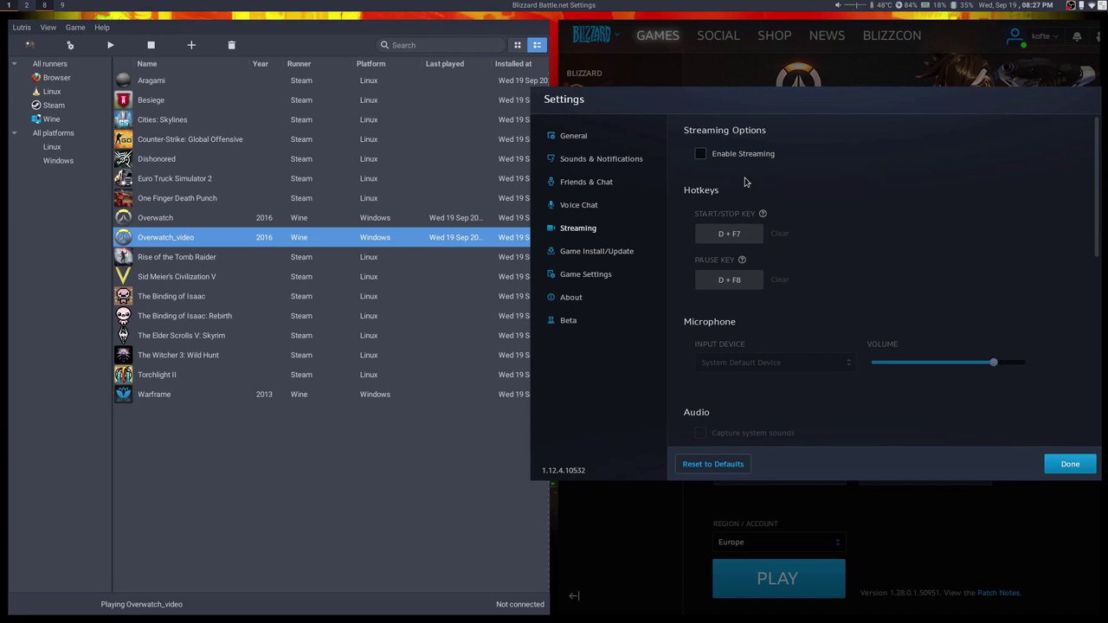
{"action": "left_click", "coordinate": [1072, 466]}
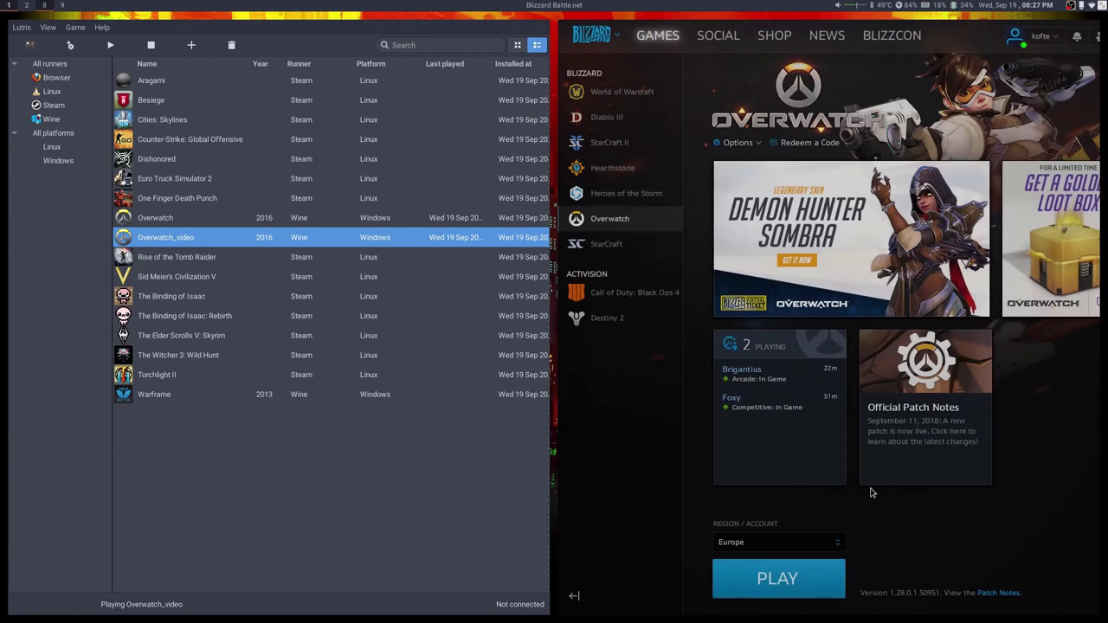
Launch Overwatch and apply Borderless Windowed display mode in Options.
{"action": "left_click", "coordinate": [804, 580]}
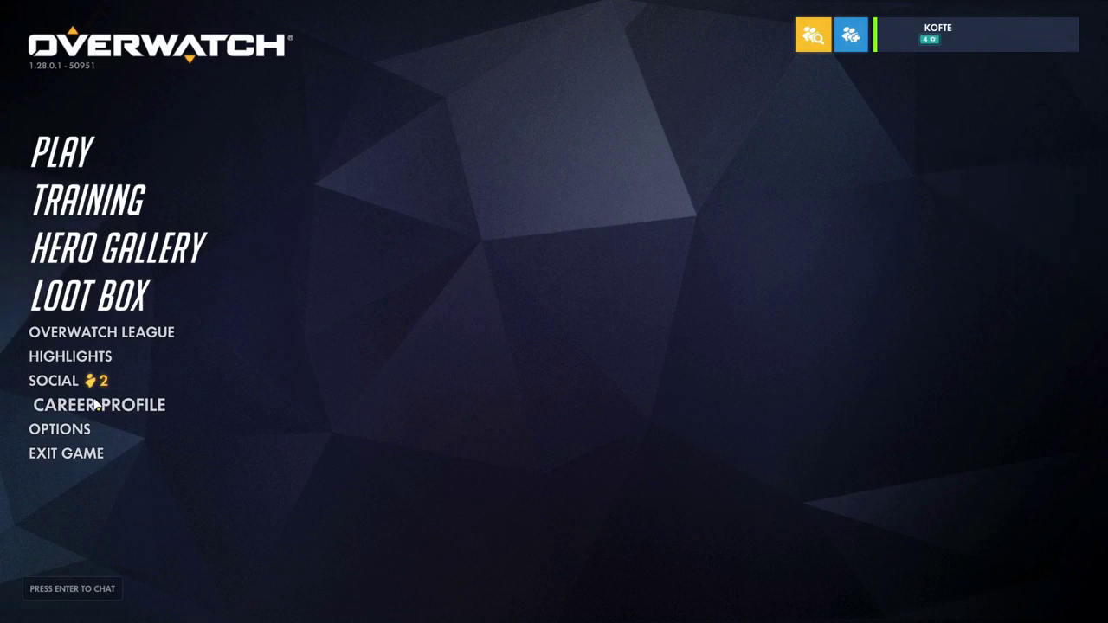
{"action": "left_click", "coordinate": [61, 428]}
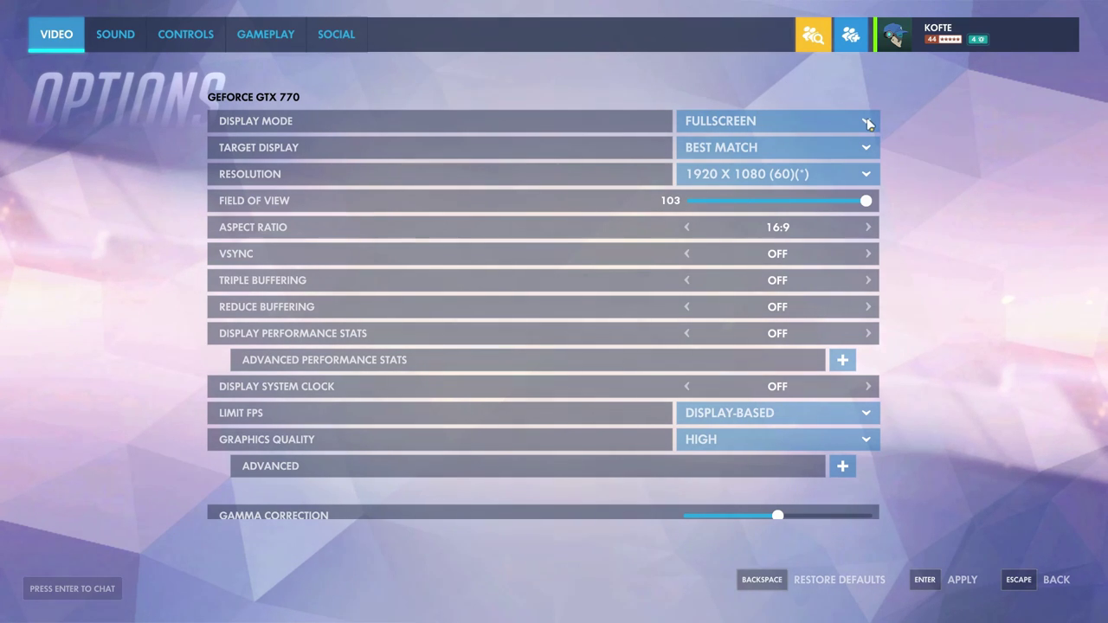
{"action": "left_click", "coordinate": [710, 121]}
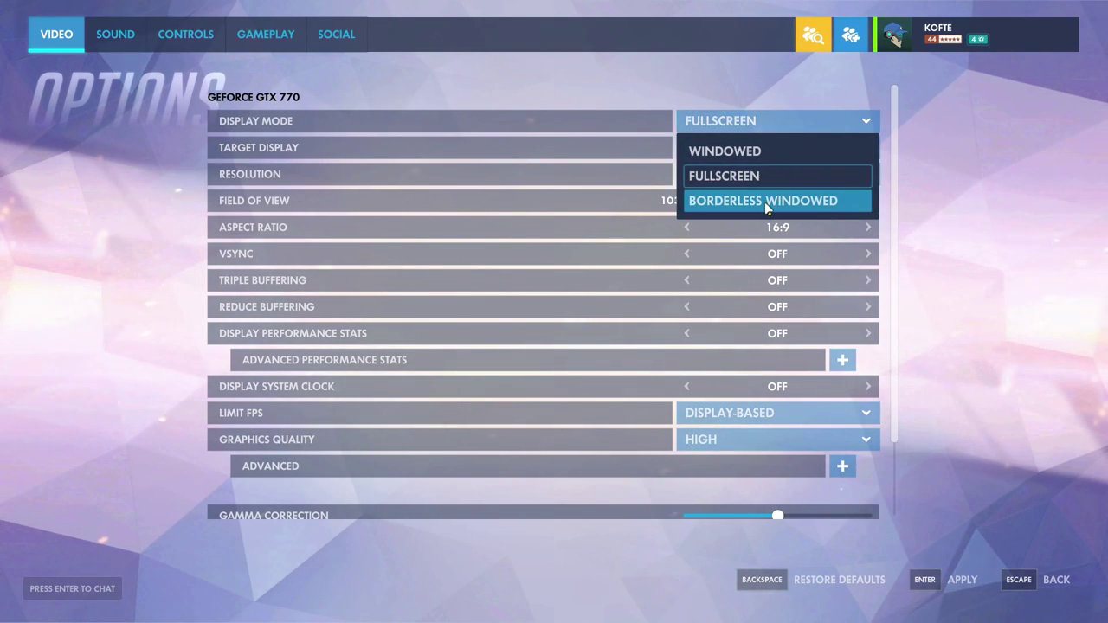
{"action": "left_click", "coordinate": [765, 201]}
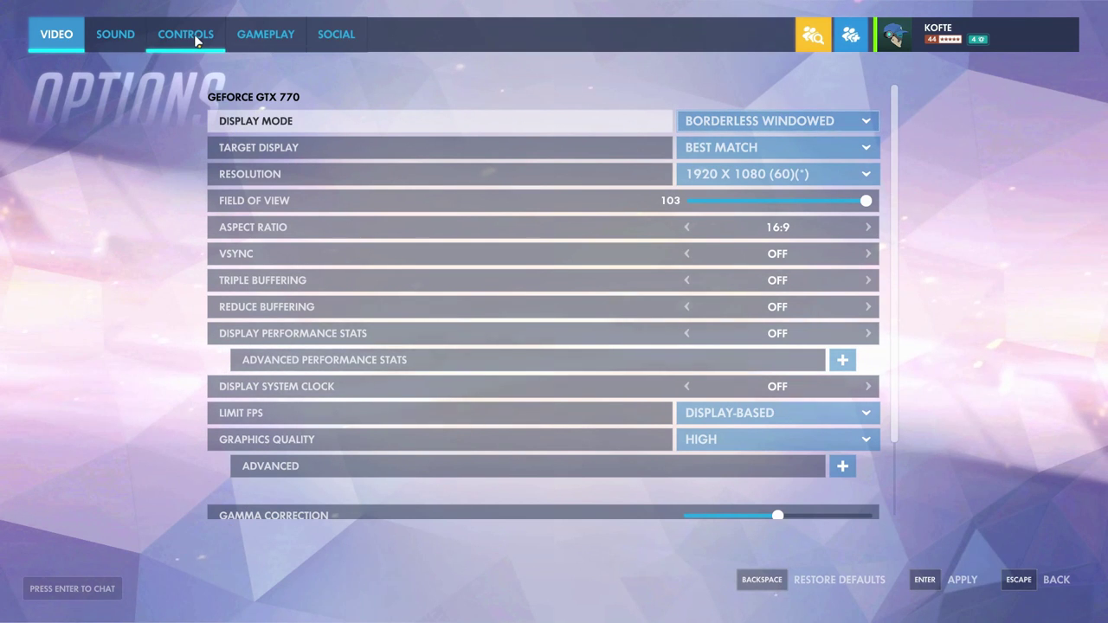
{"action": "left_click", "coordinate": [952, 579]}
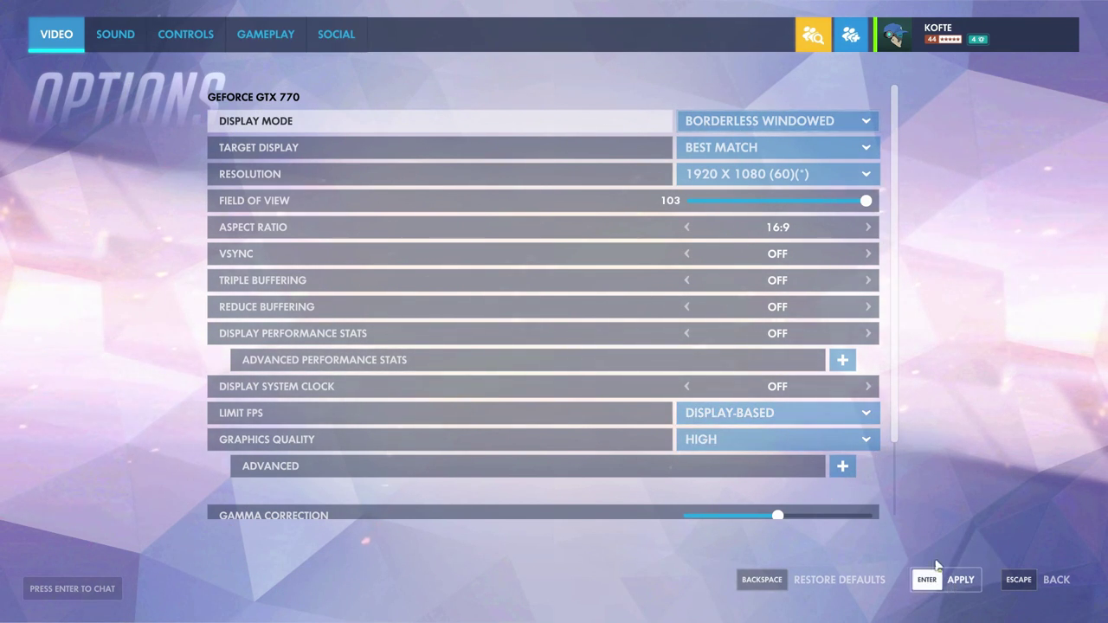
Lower Master Volume from 80 to about 35 and return to the main menu.
{"action": "left_click", "coordinate": [115, 36]}
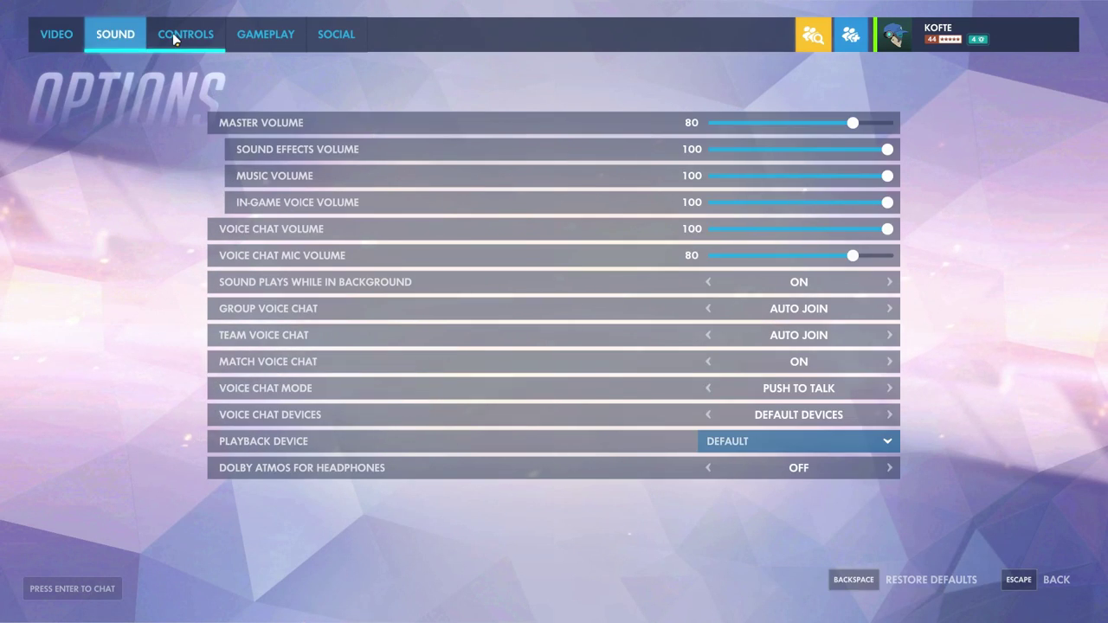
{"action": "left_click", "coordinate": [173, 37]}
{"action": "left_click", "coordinate": [115, 35]}
{"action": "left_click_drag", "start_coordinate": [820, 129], "coordinate": [772, 129]}
{"action": "left_click", "coordinate": [1044, 580]}
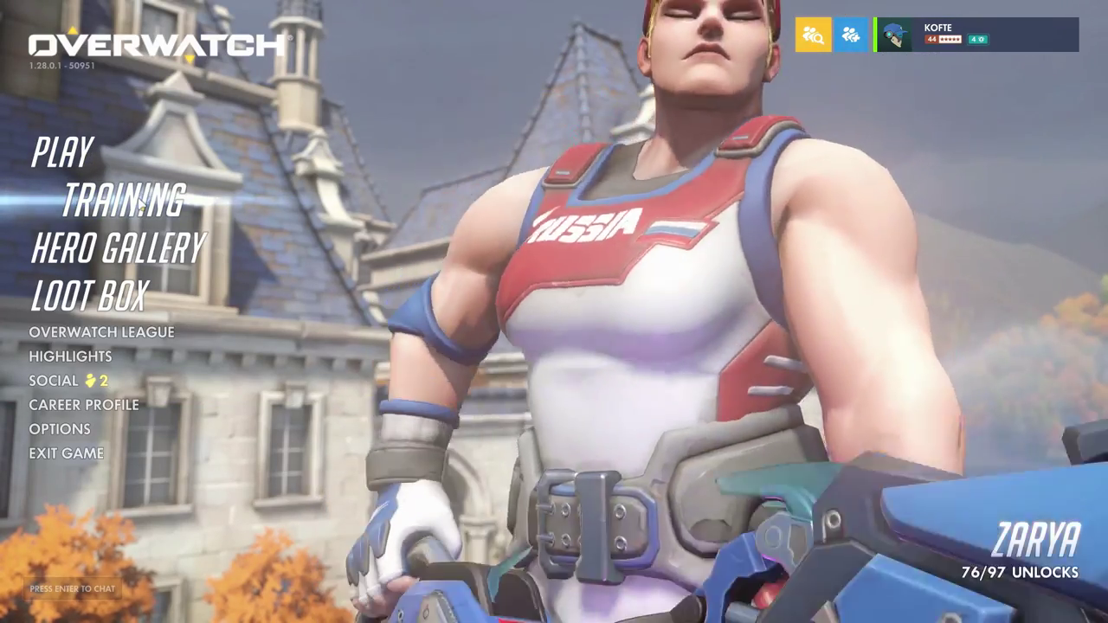
Enter the Practice Range from the Training modes and lock in Zenyatta.
{"action": "left_click", "coordinate": [138, 201]}
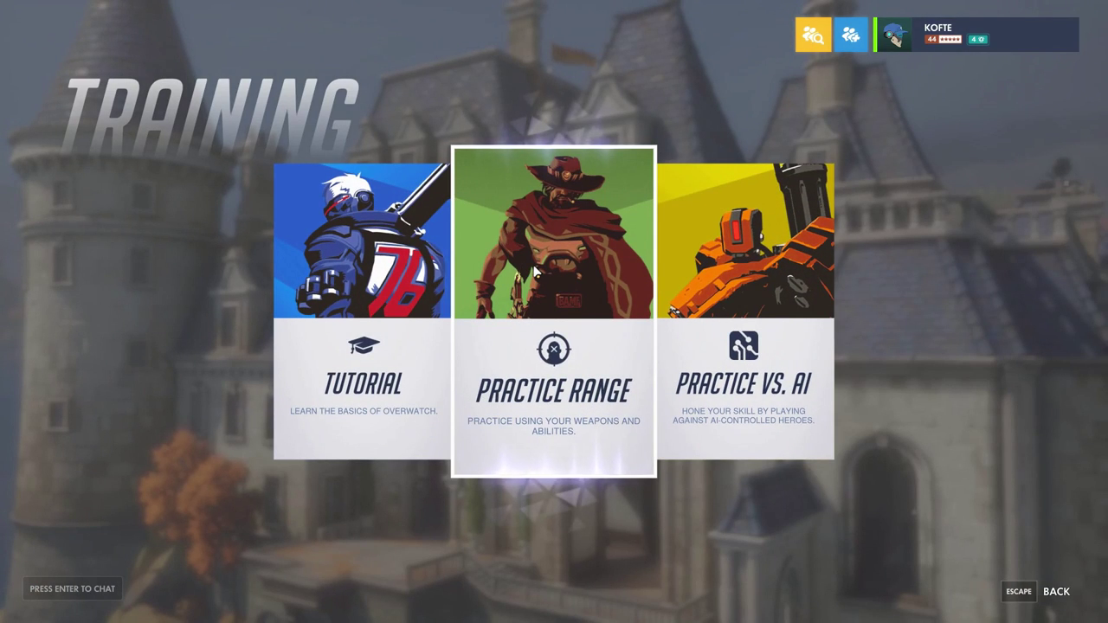
{"action": "left_click", "coordinate": [535, 271]}
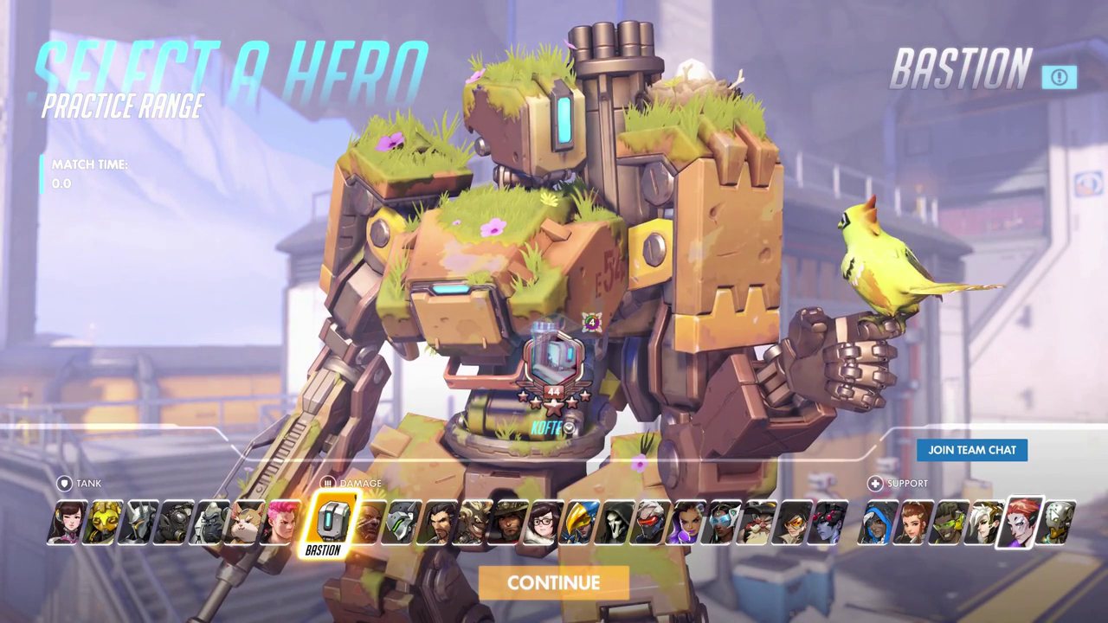
{"action": "left_click", "coordinate": [1058, 523]}
{"action": "left_click", "coordinate": [554, 582]}
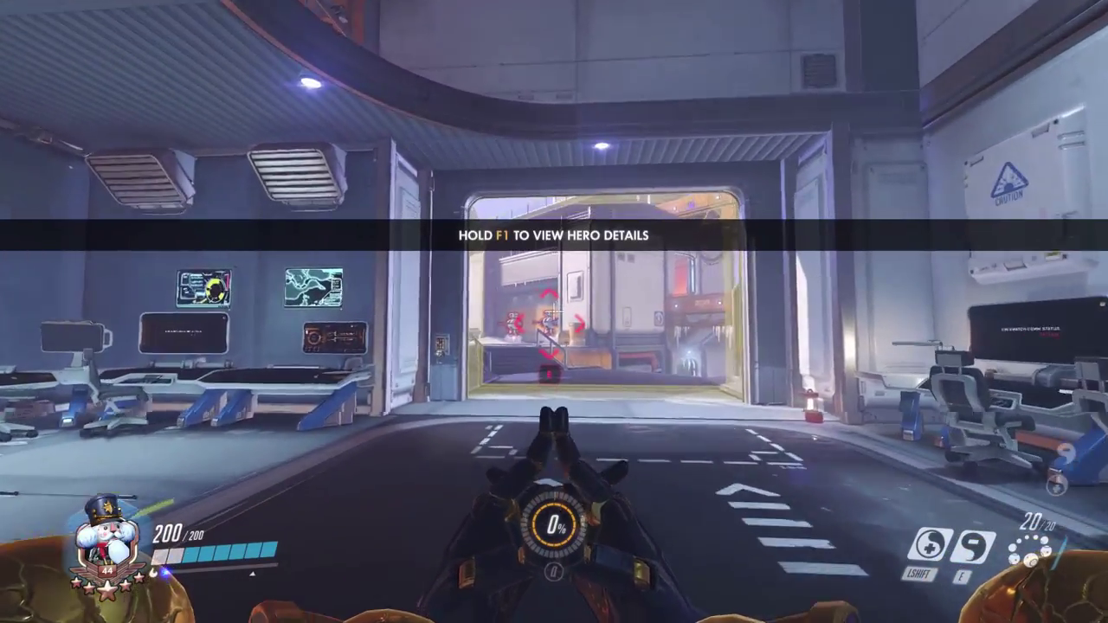
Leave the spawn room and eliminate the first training bots with Orb of Discord and primary fire.
{"action": "key", "text": "w"}
{"action": "key", "text": "e"}
{"action": "left_click", "coordinate": [554, 311]}
{"action": "left_click", "coordinate": [554, 312]}
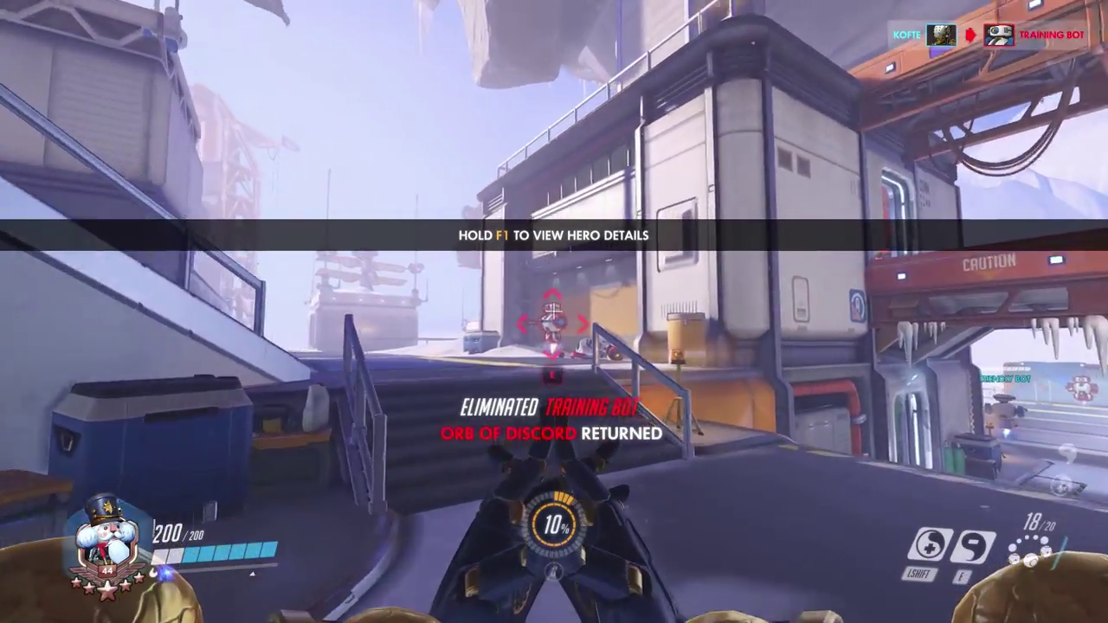
{"action": "key", "text": "e"}
{"action": "left_click", "coordinate": [554, 312]}
{"action": "left_click", "coordinate": [554, 312]}
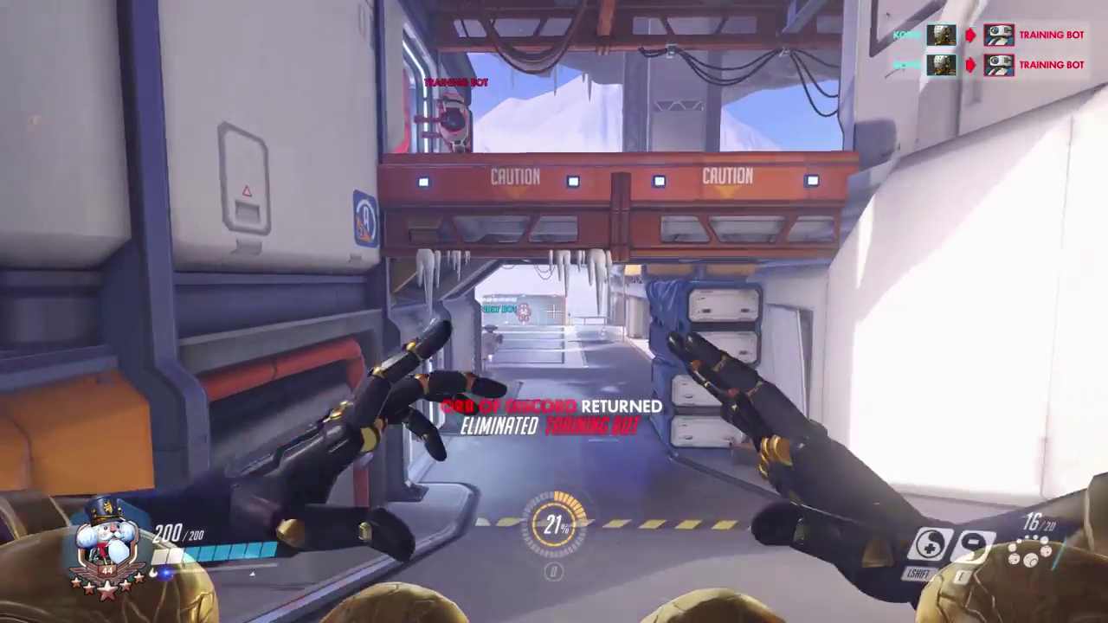
{"action": "left_click", "coordinate": [554, 311]}
{"action": "left_click", "coordinate": [554, 312]}
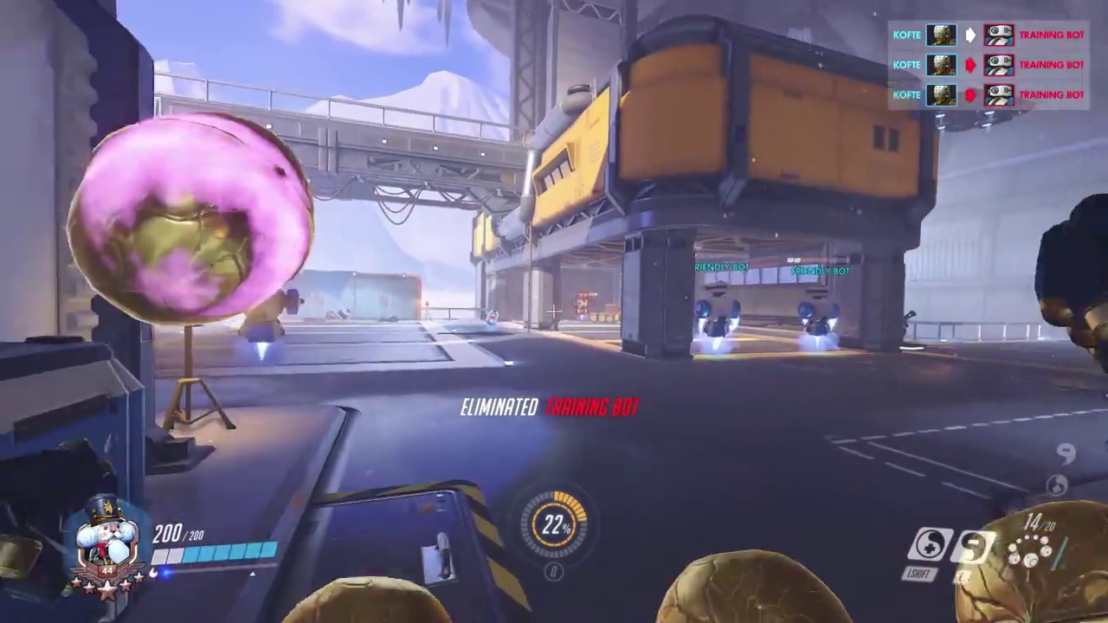
{"action": "left_click", "coordinate": [554, 312]}
{"action": "left_click", "coordinate": [554, 312]}
{"action": "left_click", "coordinate": [554, 312]}
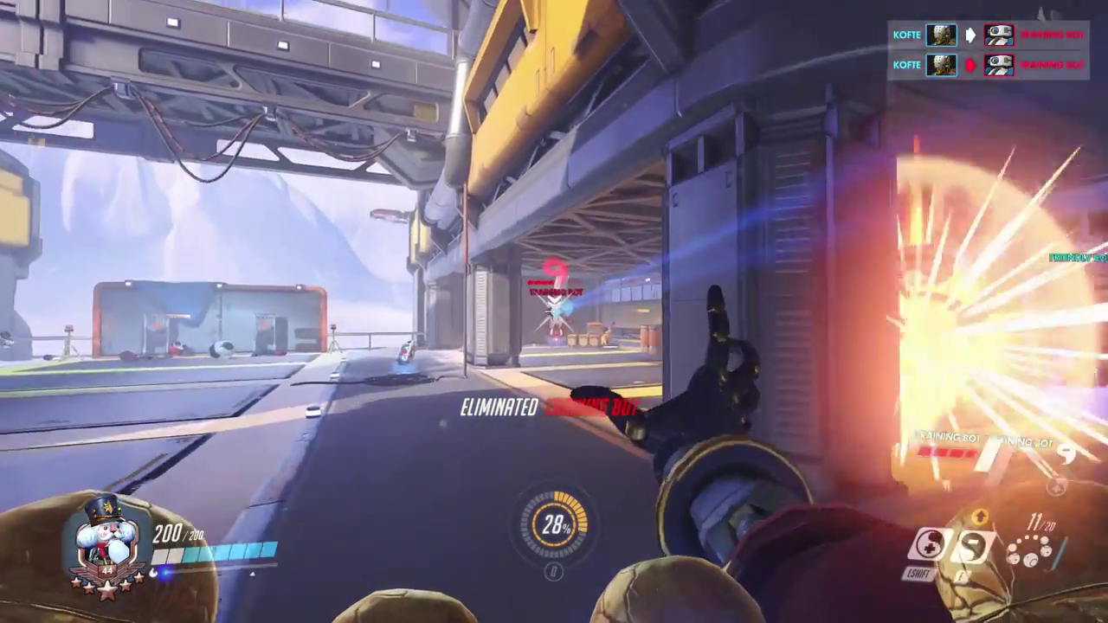
{"action": "left_click", "coordinate": [554, 312]}
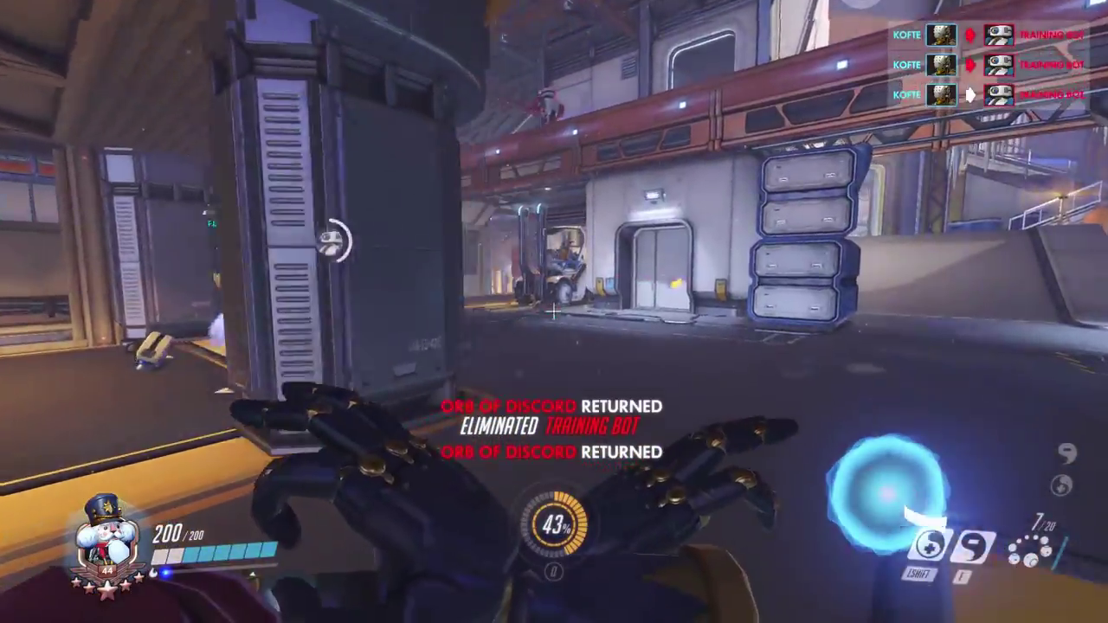
Release a charged volley, then discord and eliminate the bots on the bridge, by the wall and near the pillar.
{"action": "right_click", "coordinate": [554, 311]}
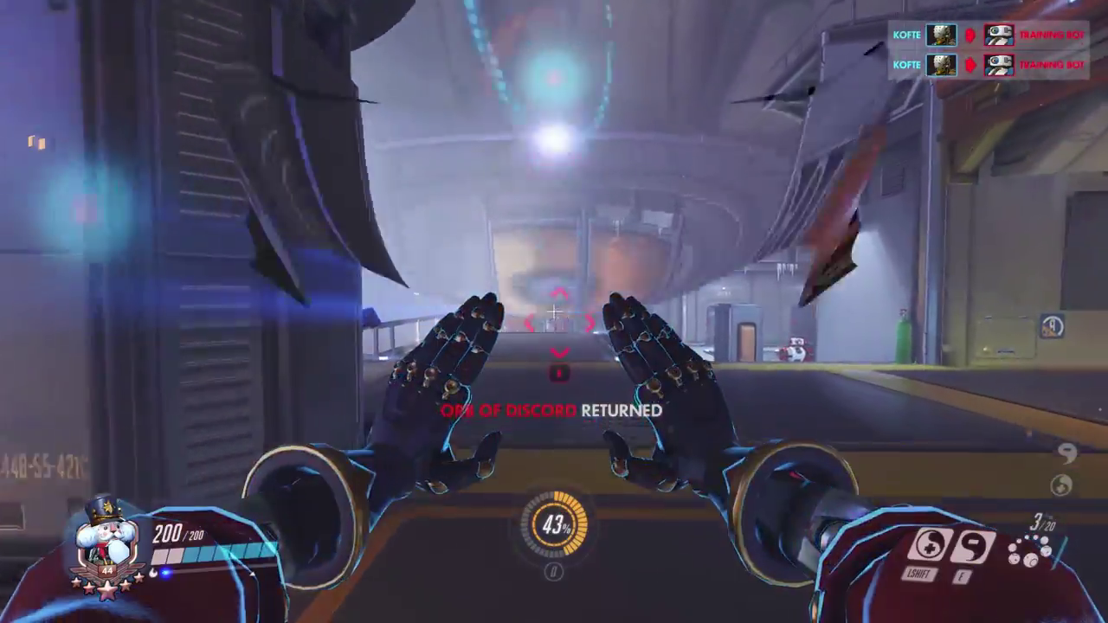
{"action": "left_click", "coordinate": [554, 312]}
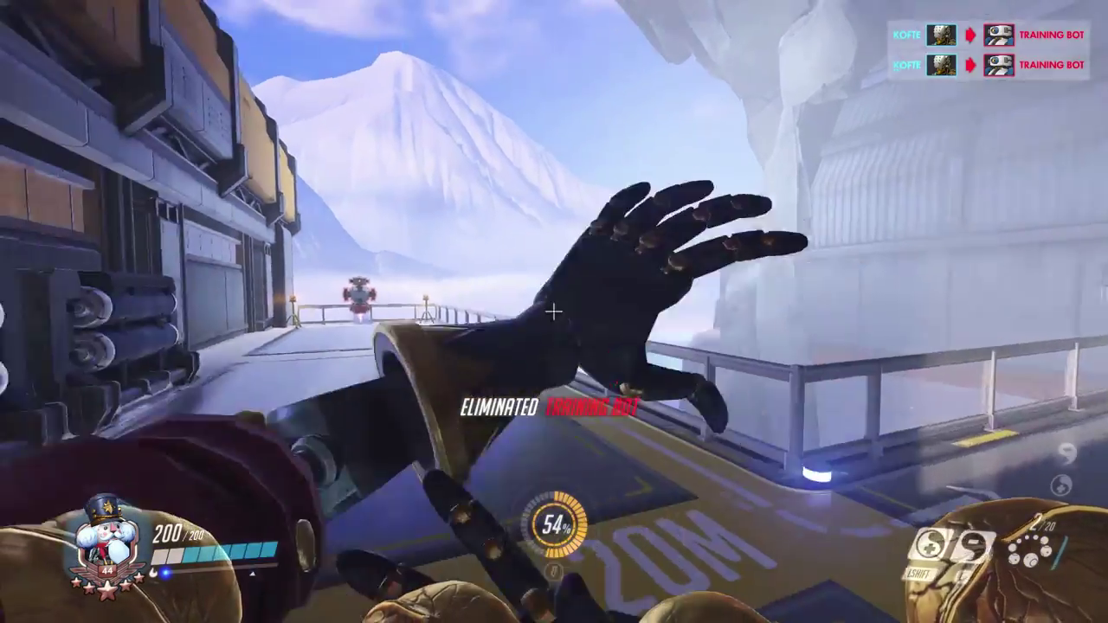
{"action": "key", "text": "e"}
{"action": "left_click", "coordinate": [555, 312]}
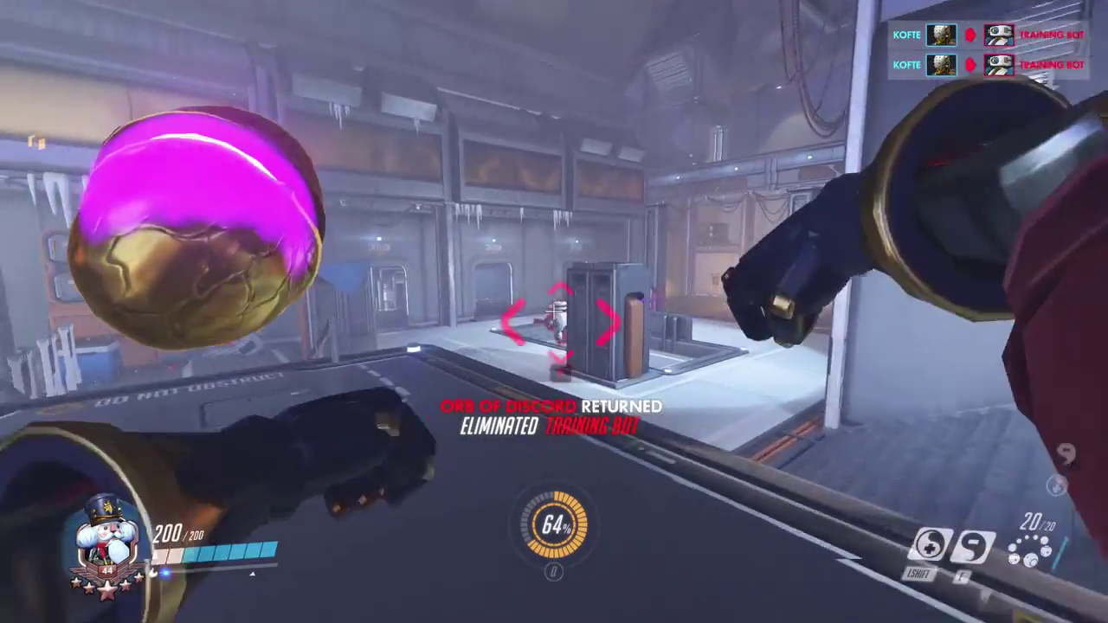
{"action": "key", "text": "e"}
{"action": "left_click", "coordinate": [554, 312]}
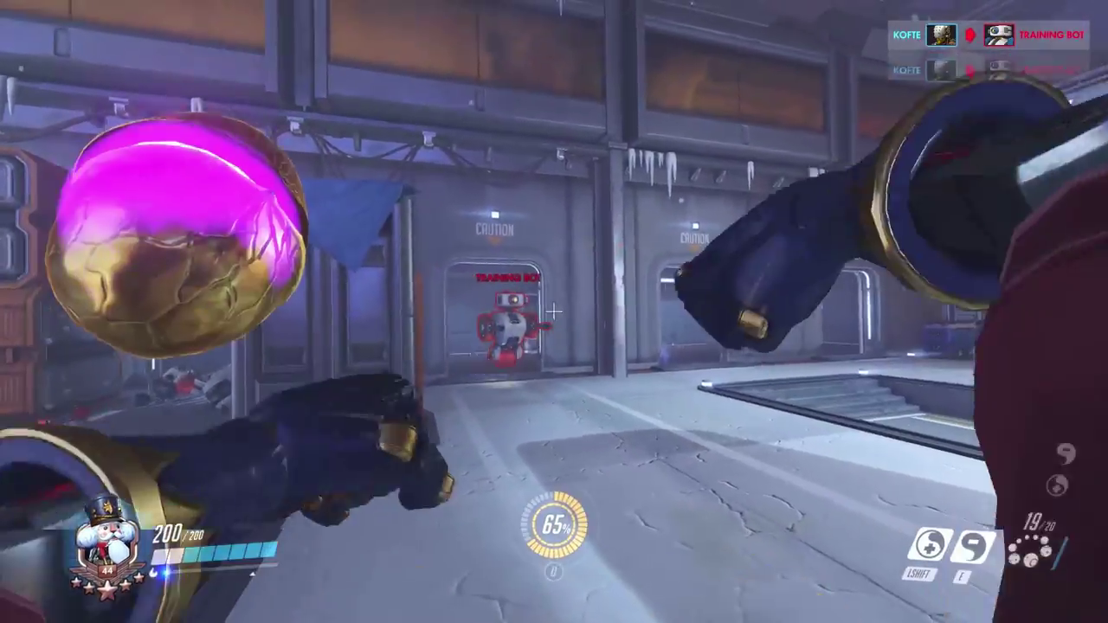
{"action": "left_click", "coordinate": [554, 311]}
{"action": "left_click", "coordinate": [554, 311]}
{"action": "left_click", "coordinate": [554, 312]}
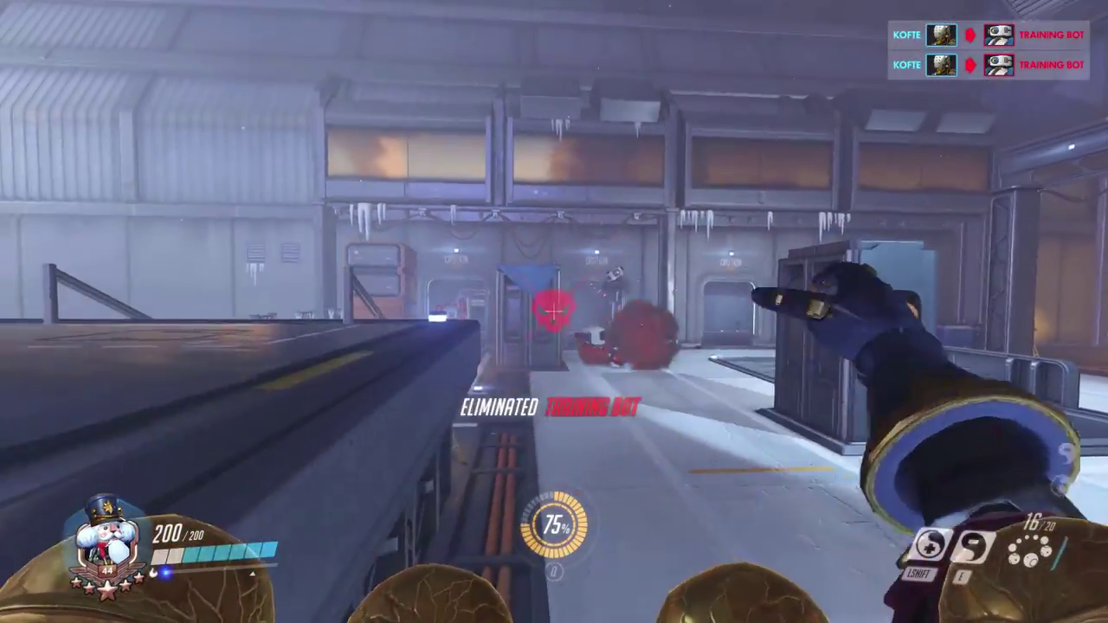
{"action": "left_click", "coordinate": [555, 312]}
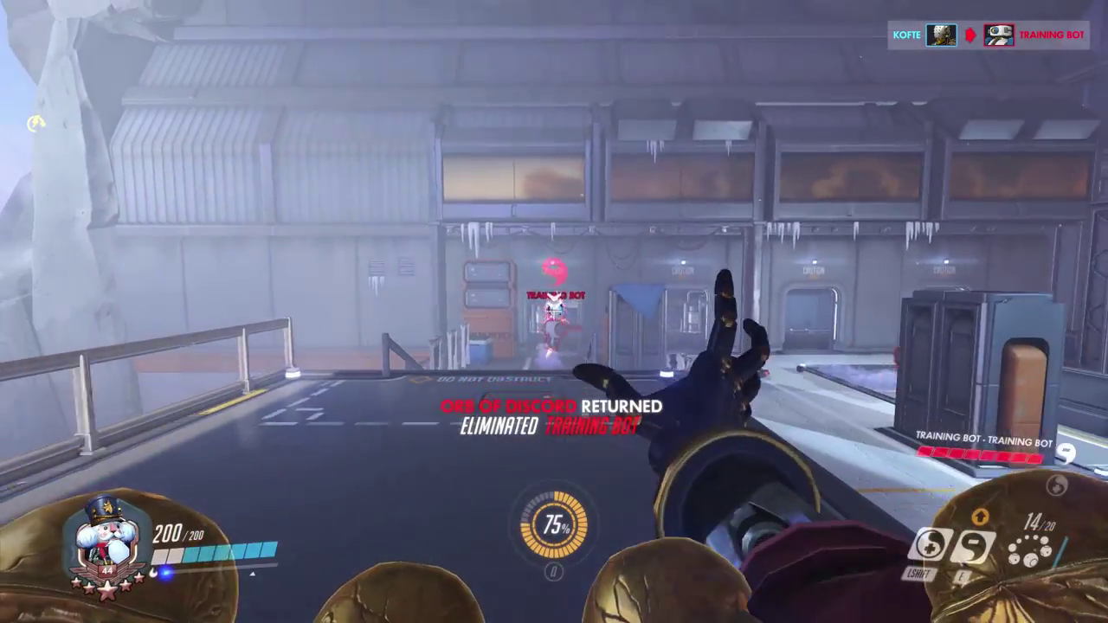